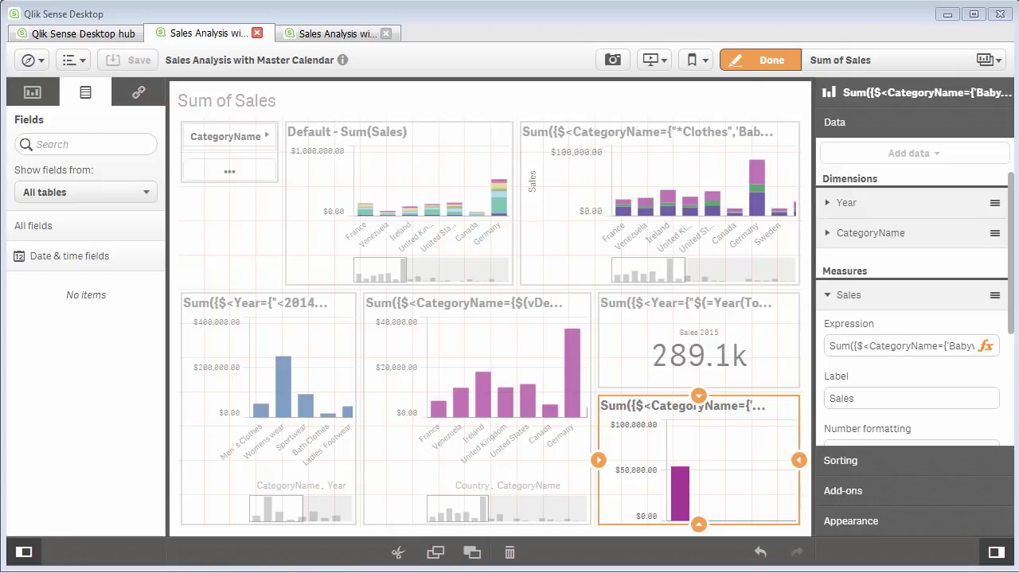
Scroll through the set-analysis notes in Notepad.
key("alt+Tab")
key("alt+Tab")
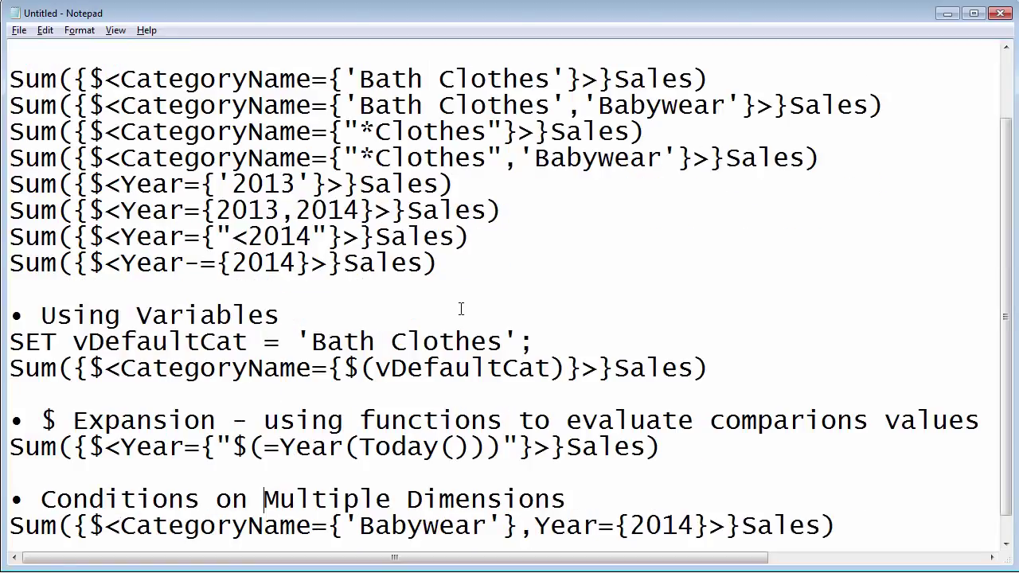
scroll(460, 309, "down", 1)
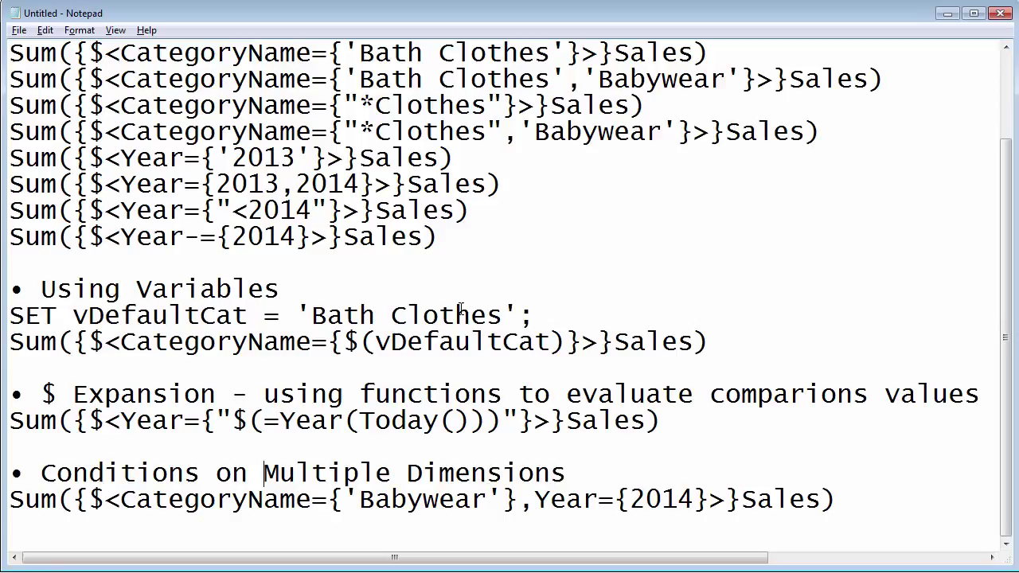
scroll(507, 278, "up", 1)
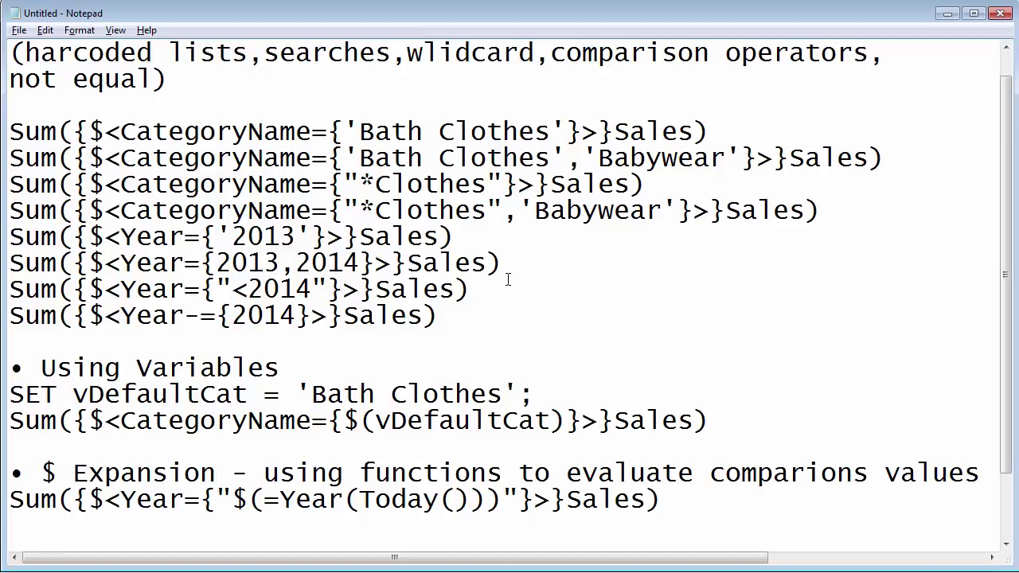
Return to Qlik Sense Desktop and leave edit mode to view the Sum of Sales sheet.
key("alt+Tab")
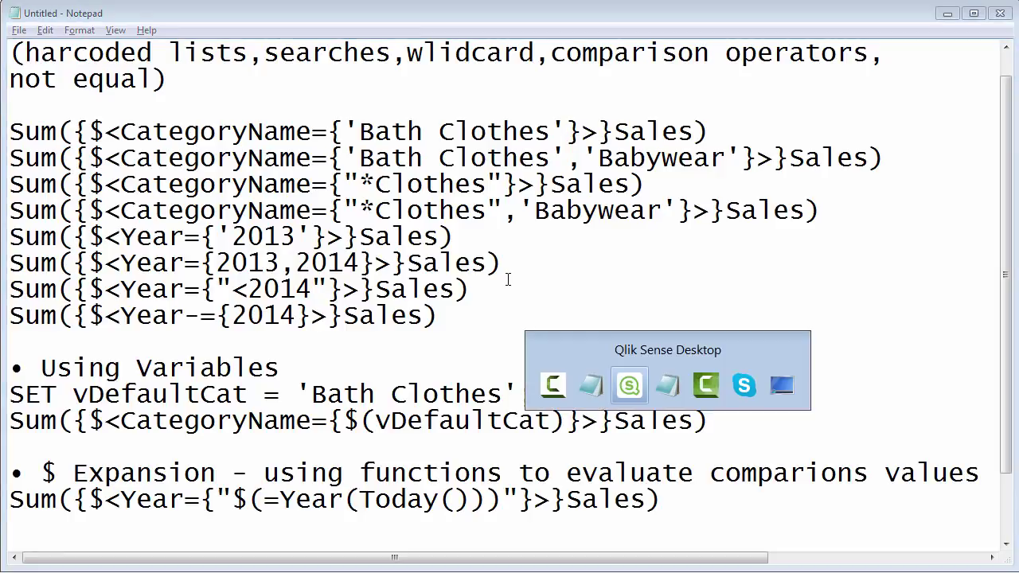
key("alt+Tab")
key("alt+Tab")
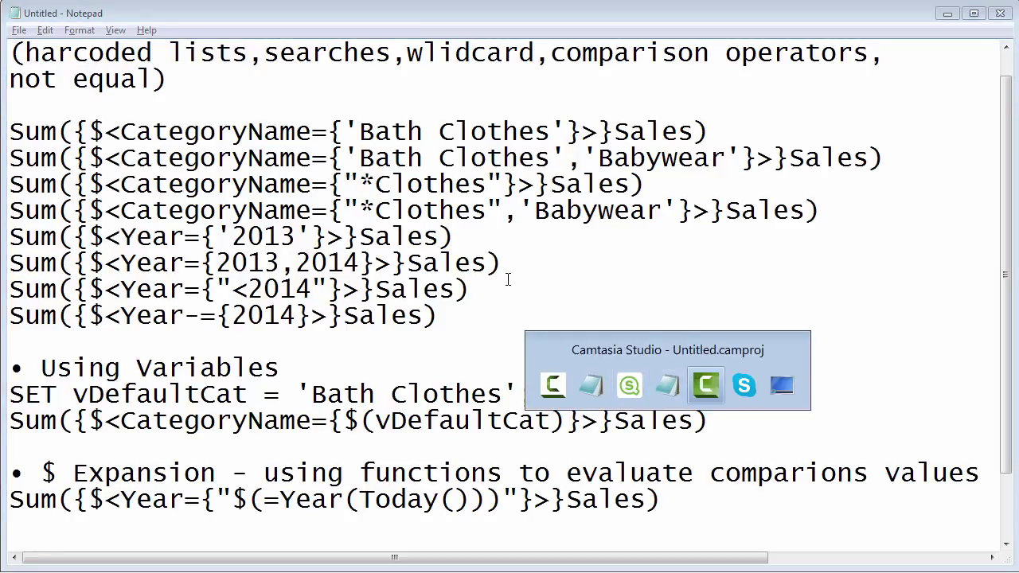
key("alt+Tab")
key("alt+Tab")
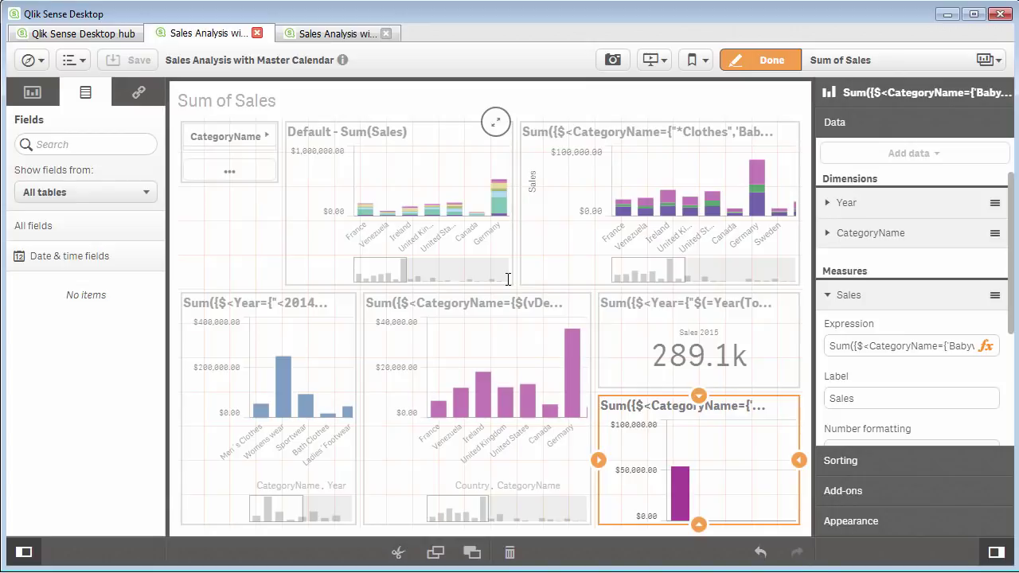
left_click(771, 63)
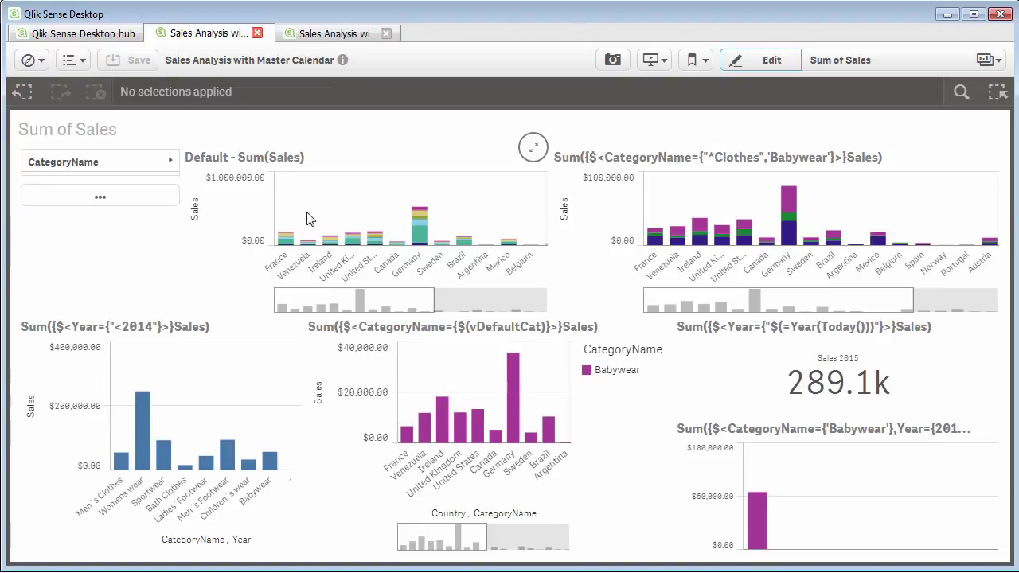
left_click(155, 175)
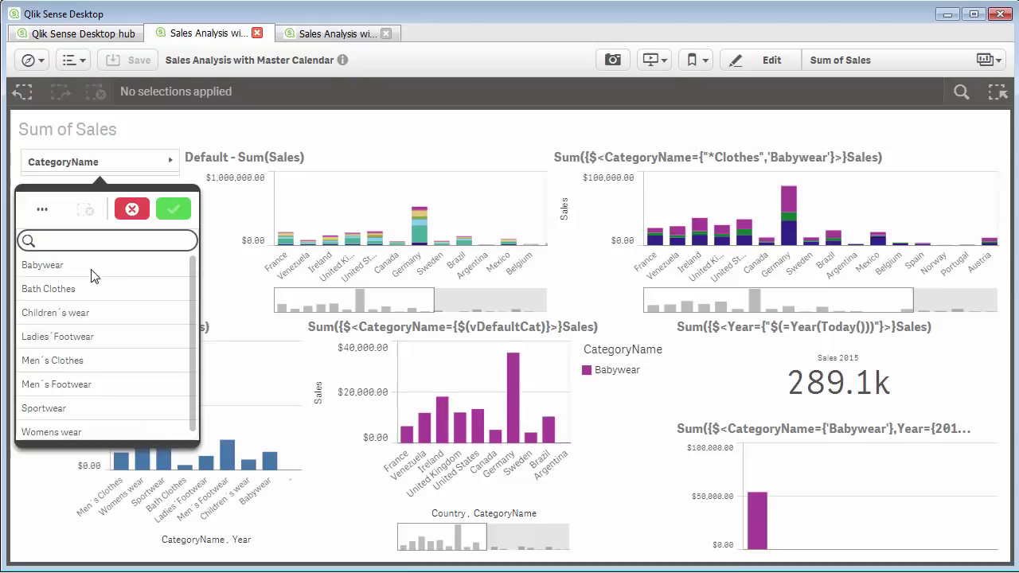
left_click(71, 265)
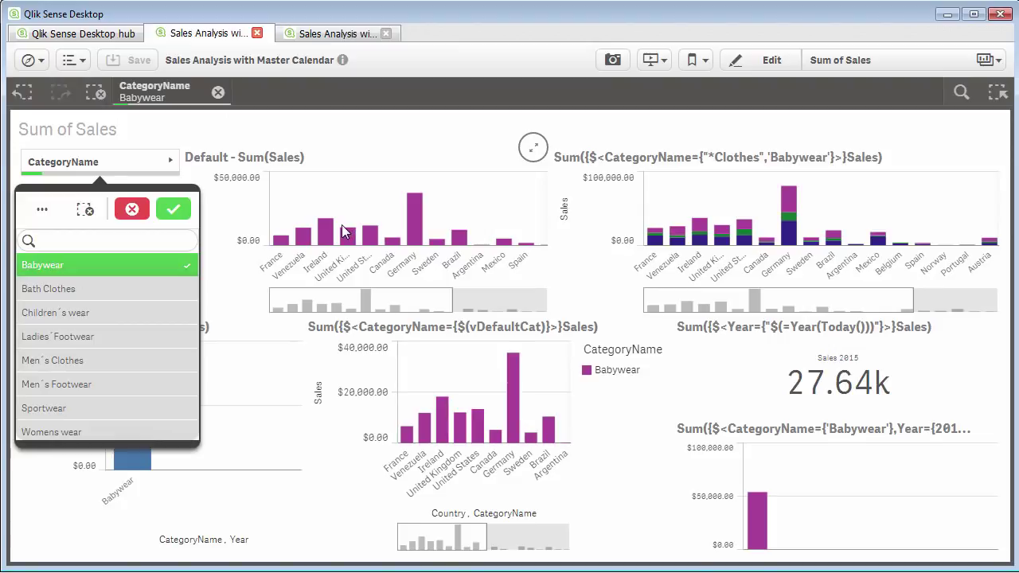
left_click(132, 211)
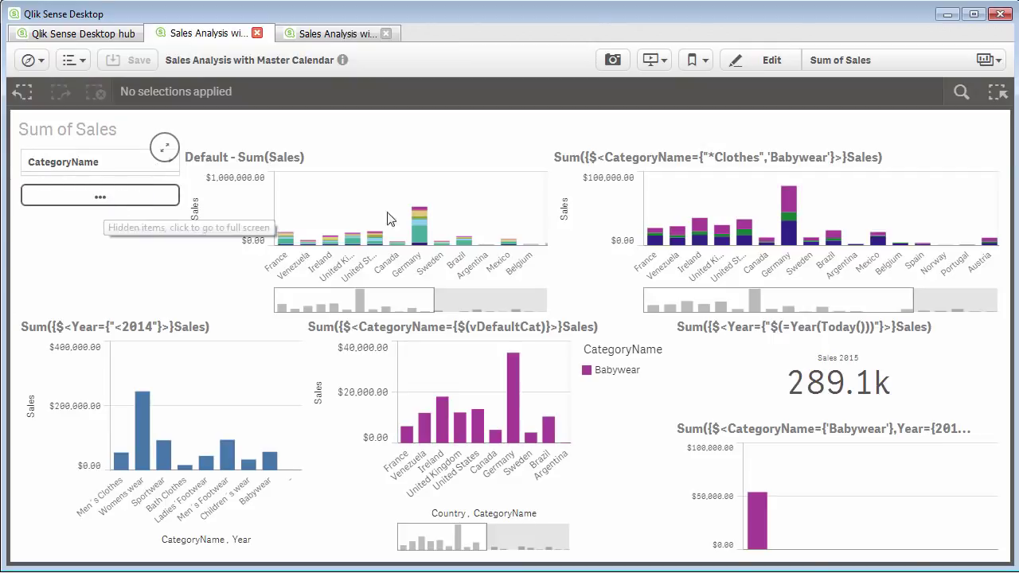
left_click(67, 198)
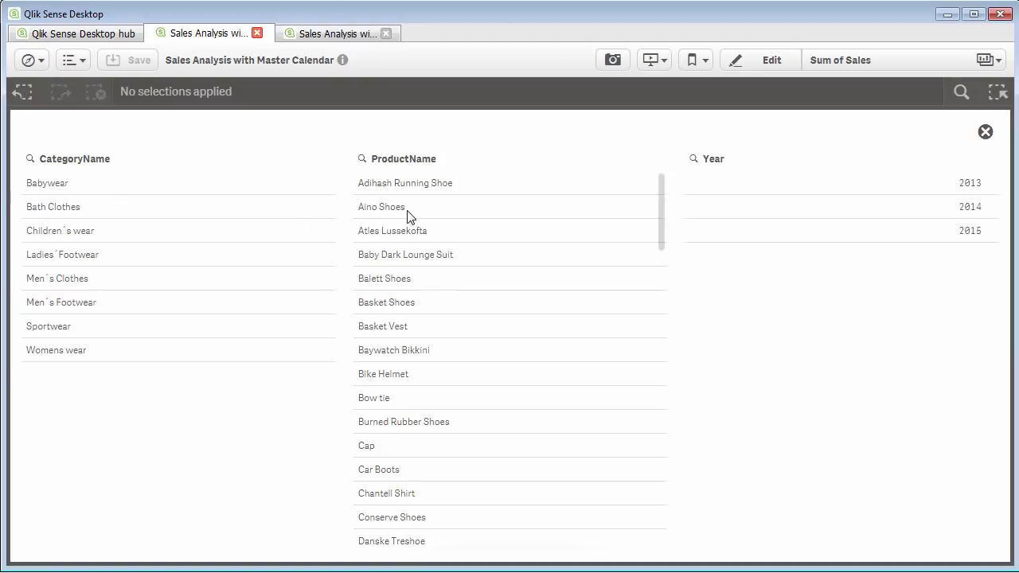
left_click(450, 261)
left_click(645, 137)
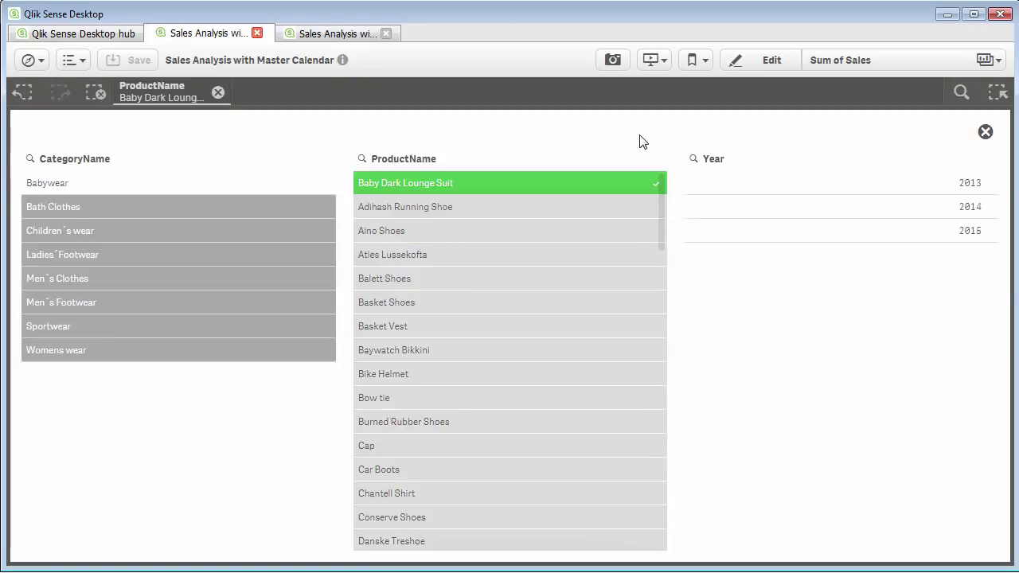
left_click(985, 133)
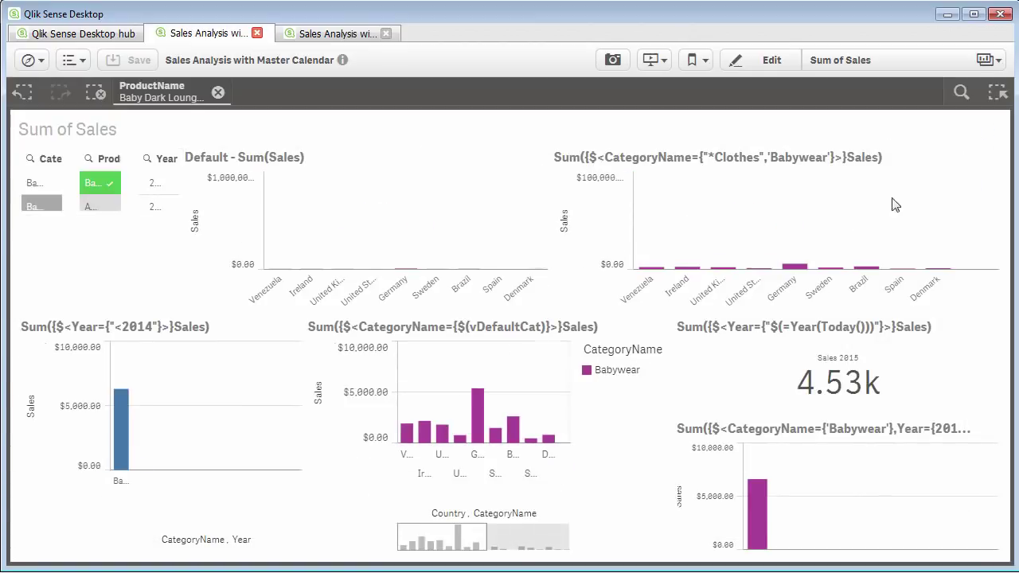
mouse_move(802, 224)
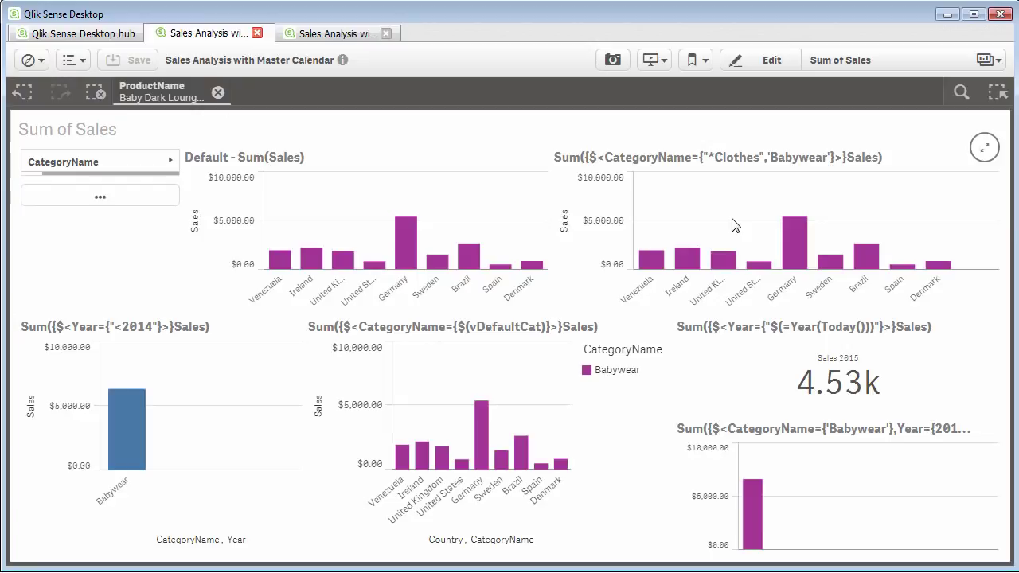
left_click(217, 93)
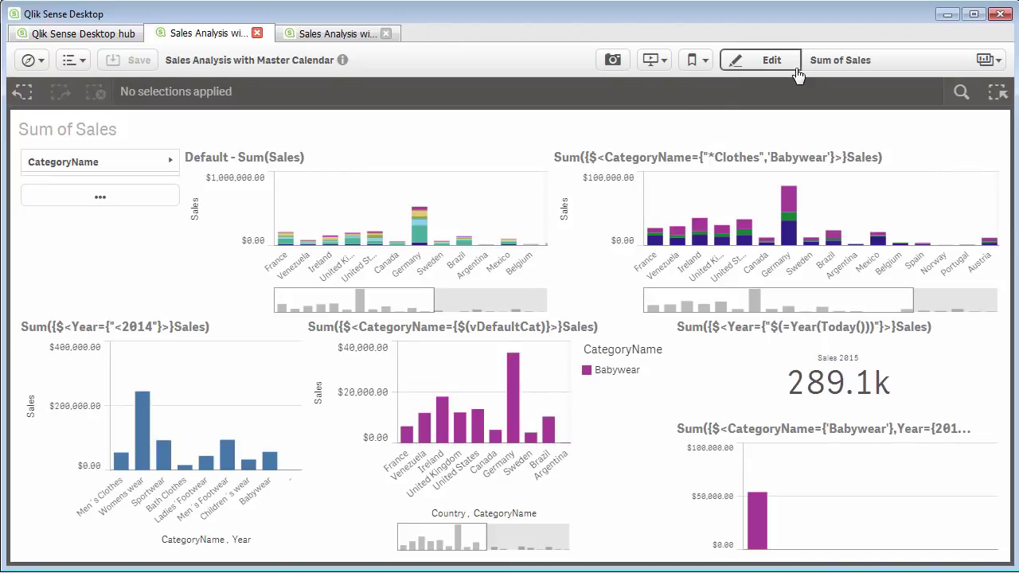
Create a new sheet, My new sheet, from the sheets overview and start editing it.
left_click(851, 70)
left_click(844, 102)
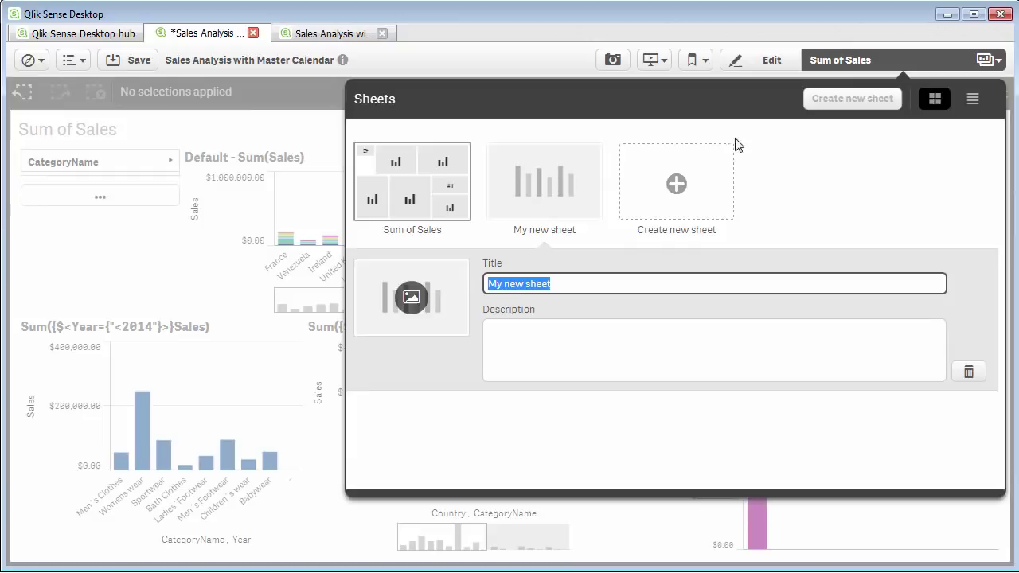
left_click(576, 198)
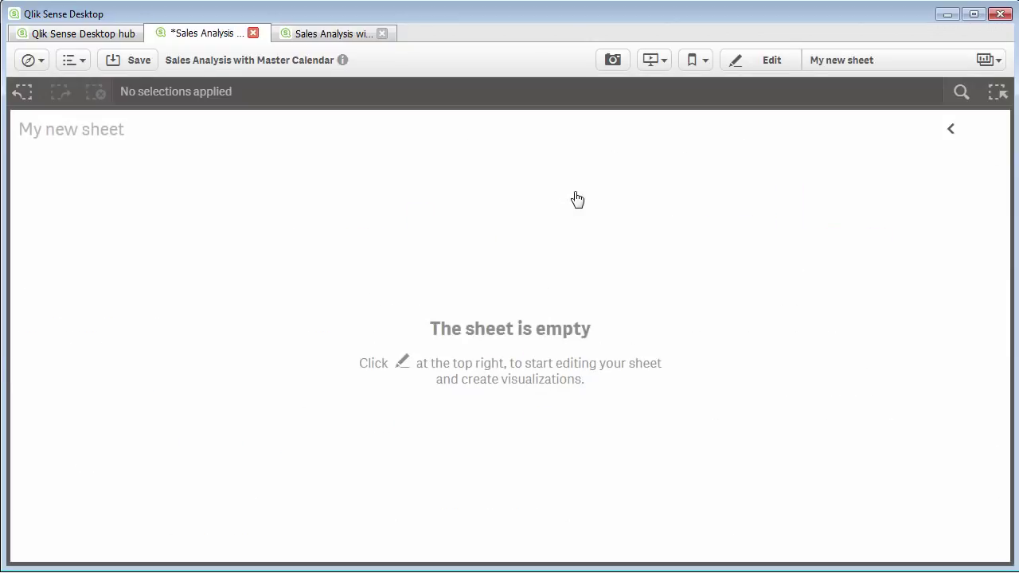
left_click(770, 63)
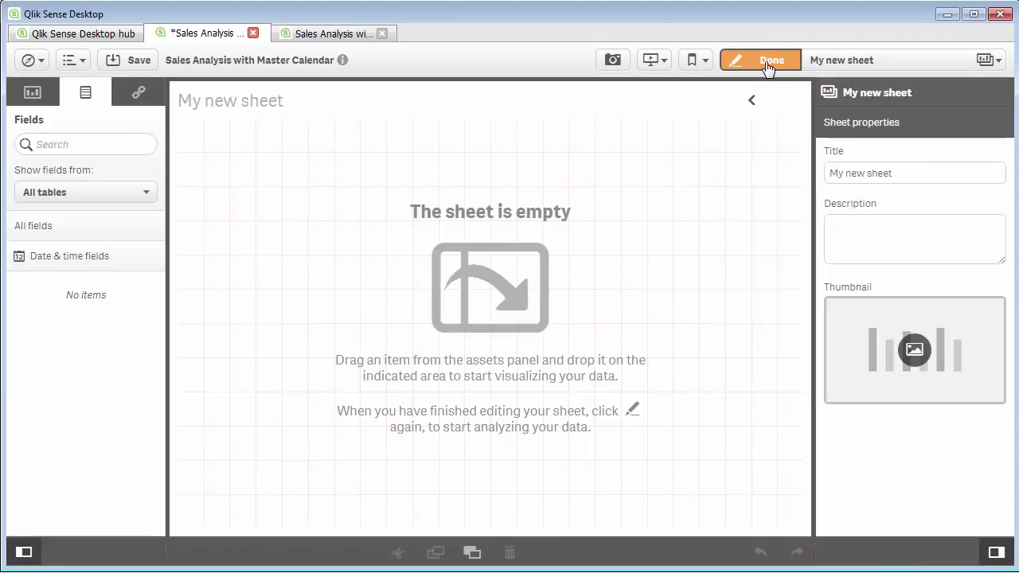
Add a bar chart of Sum(Sales) by CategoryName and make it shorter.
left_click(30, 95)
left_click_drag(50, 177, 319, 218)
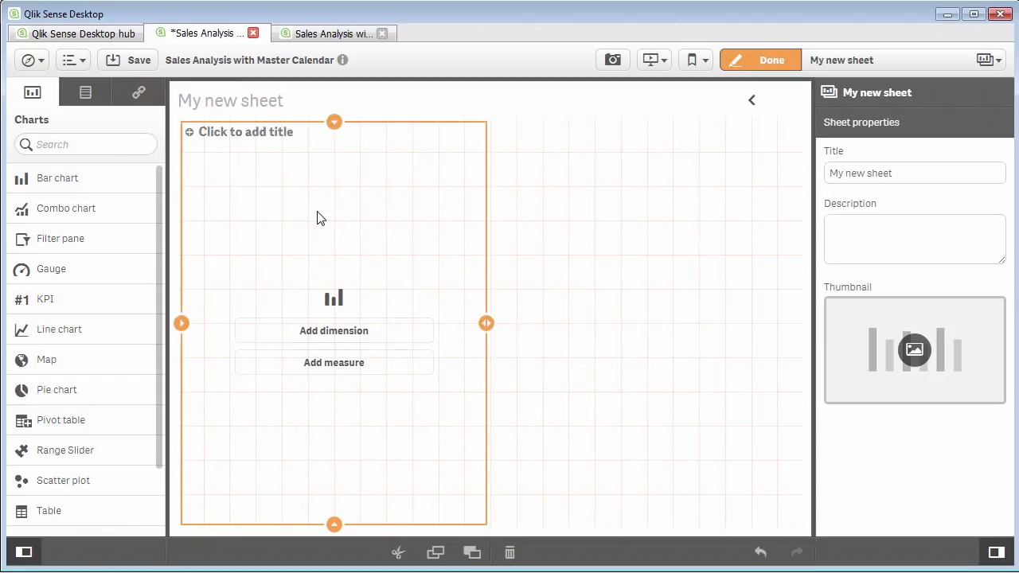
left_click(400, 332)
left_click(425, 354)
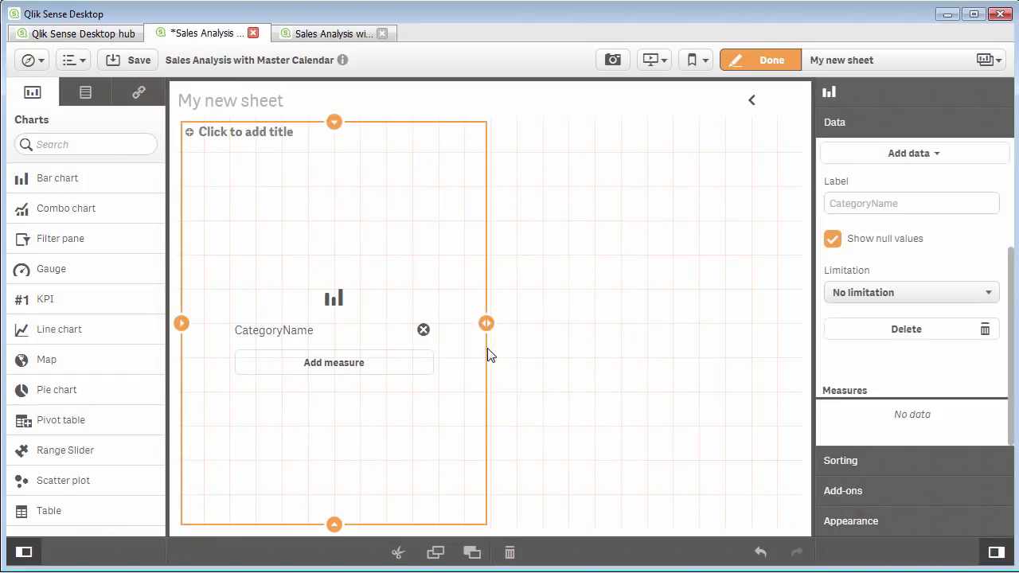
left_click(392, 365)
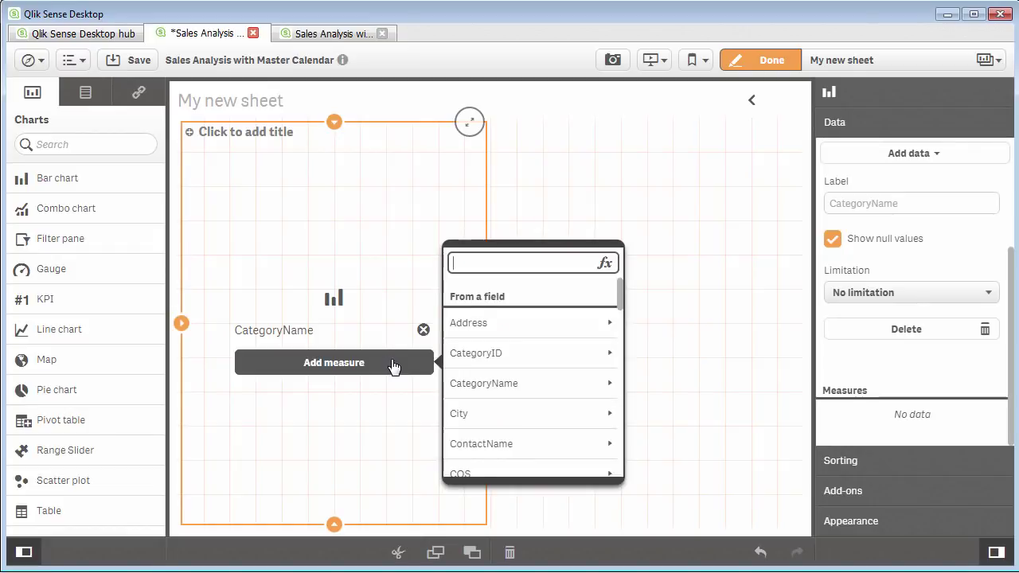
type("Sal")
left_click(585, 340)
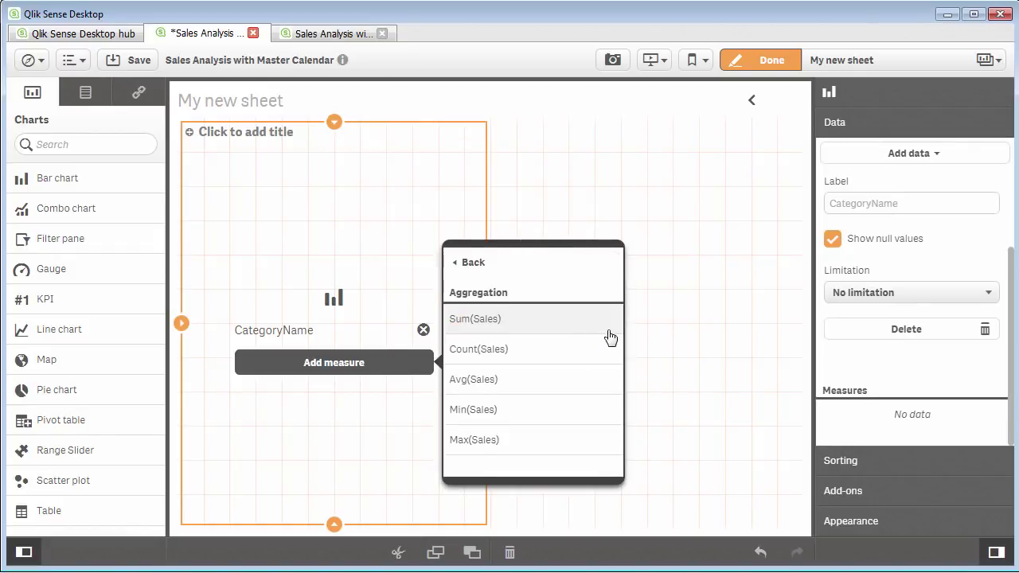
left_click(564, 334)
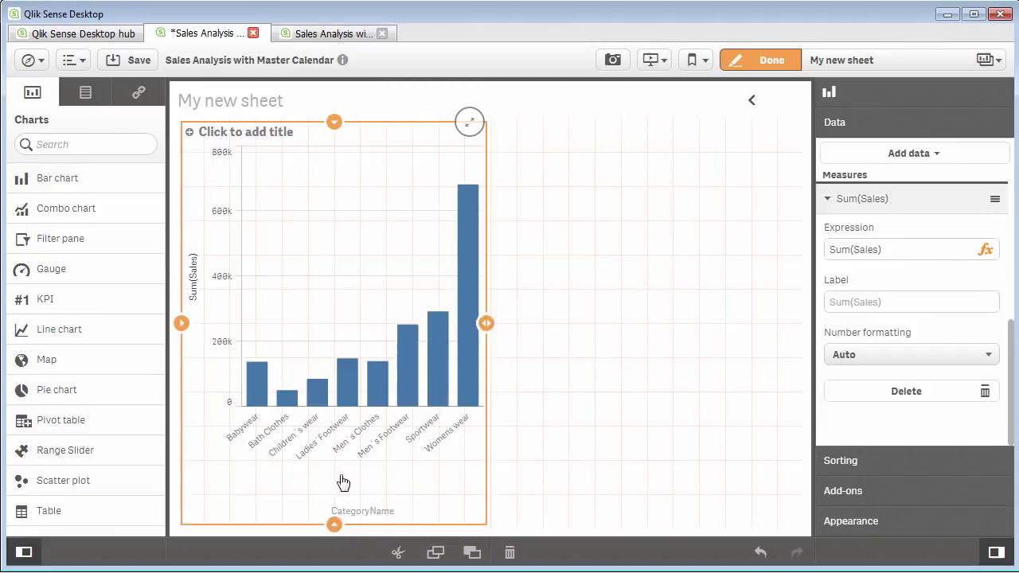
left_click_drag(343, 483, 341, 355)
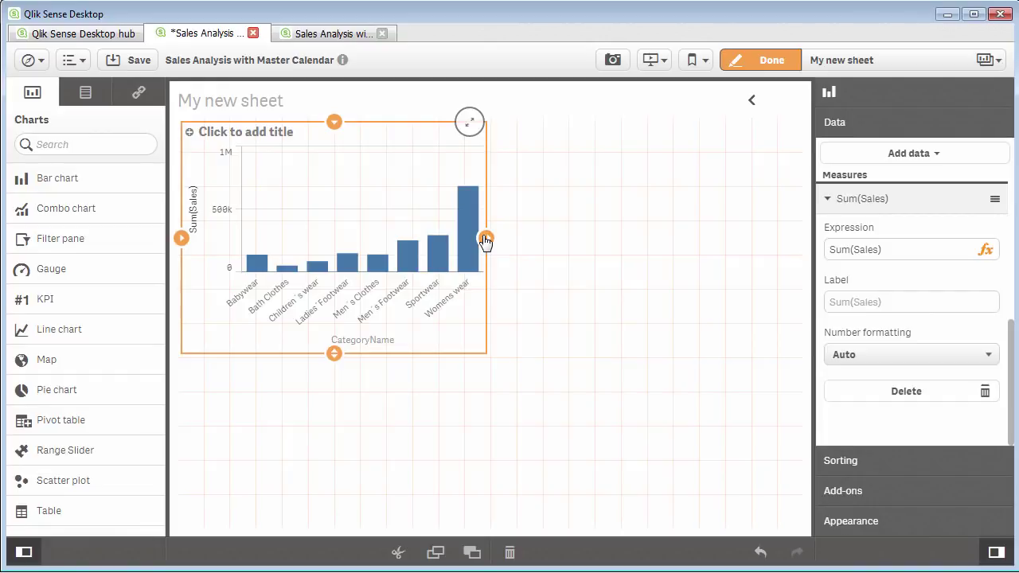
In Notepad, add a new line Sum(Sales) below the first Bath Clothes line.
left_click(677, 256)
key("alt+Tab")
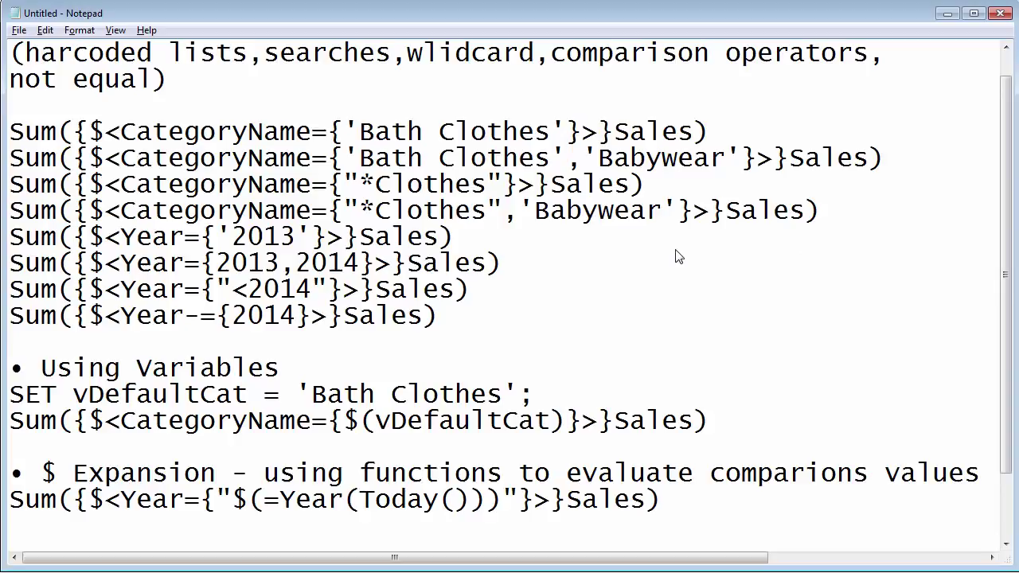
left_click(772, 136)
key("Return")
key("Return")
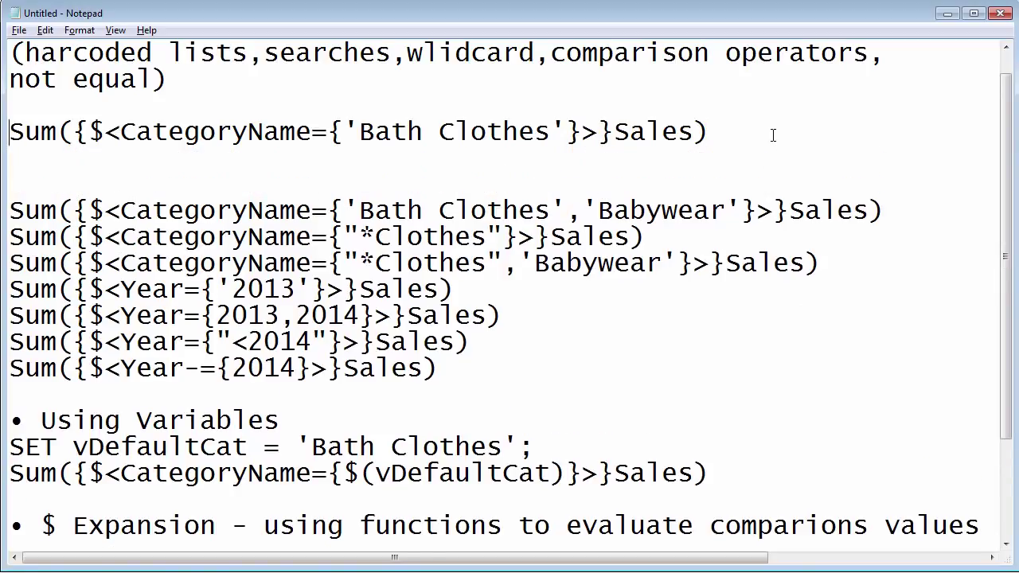
key("Up")
key("Up")
key("End")
key("Return")
key("Return")
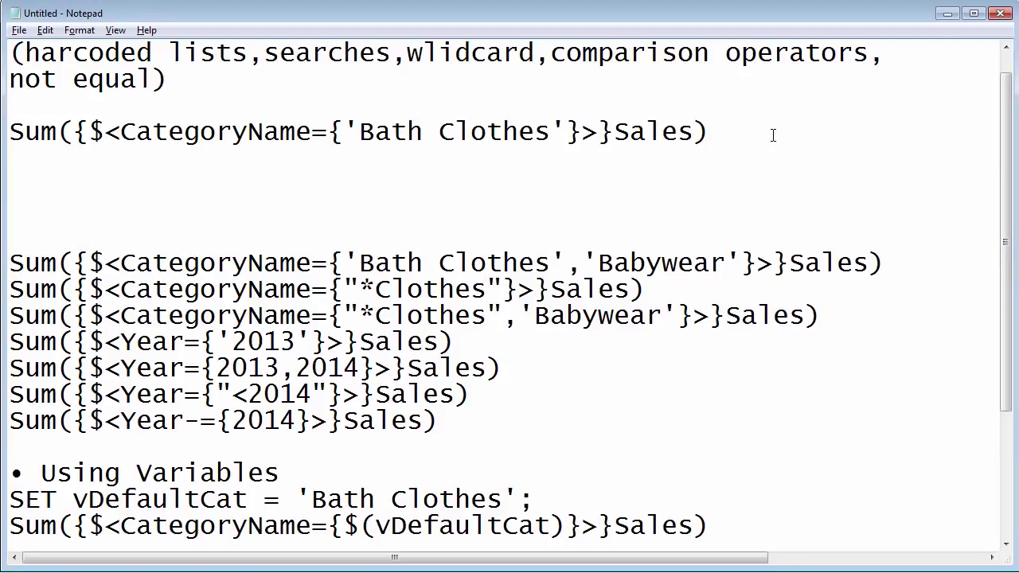
type("Sum(Sales)")
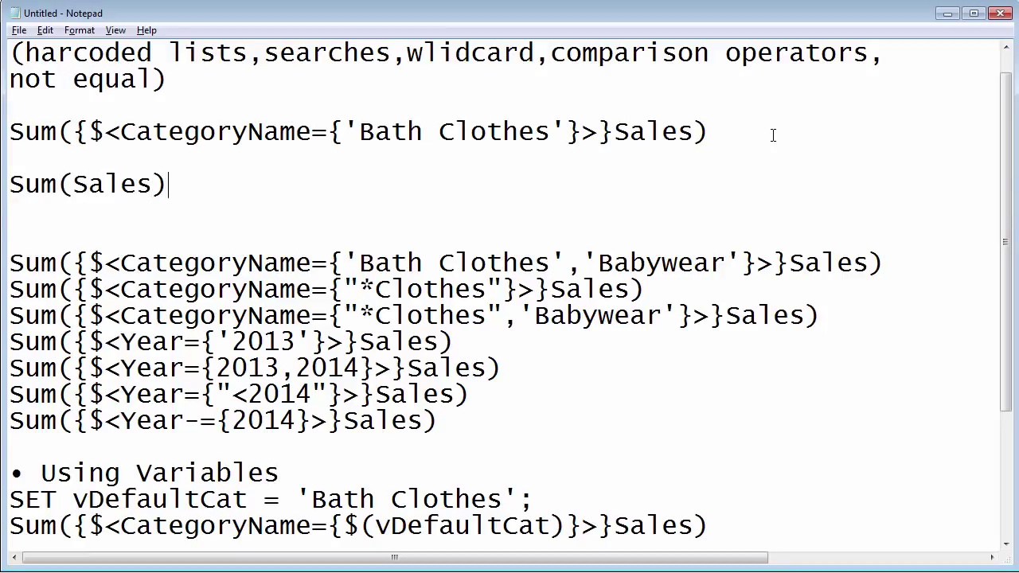
Expand it into the skeleton Sum({$<CategoryName={""}>}Sales), using double rather than single quotes.
key("Left")
key("Left")
key("Left")
key("Left")
type("{}")
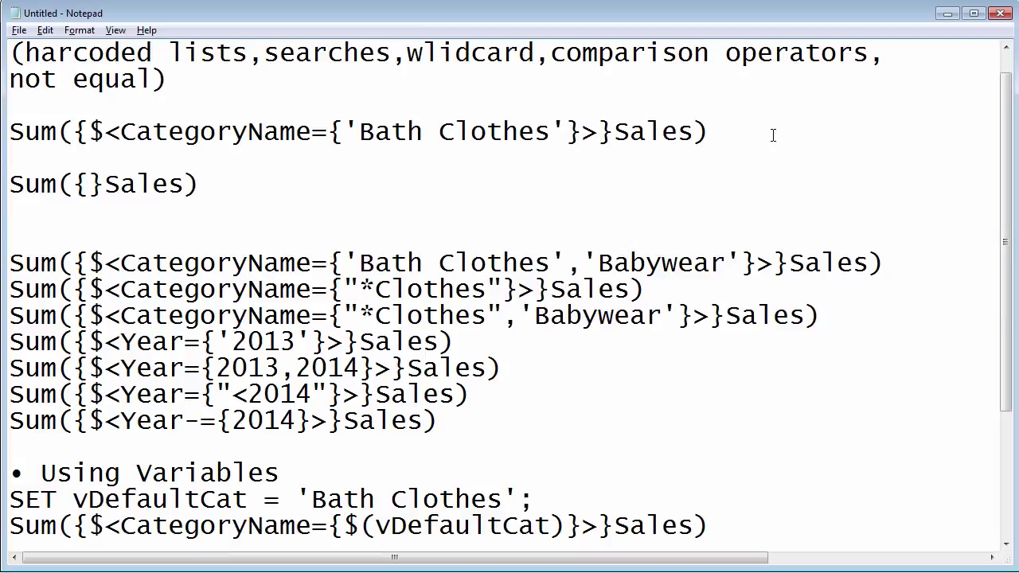
type("$")
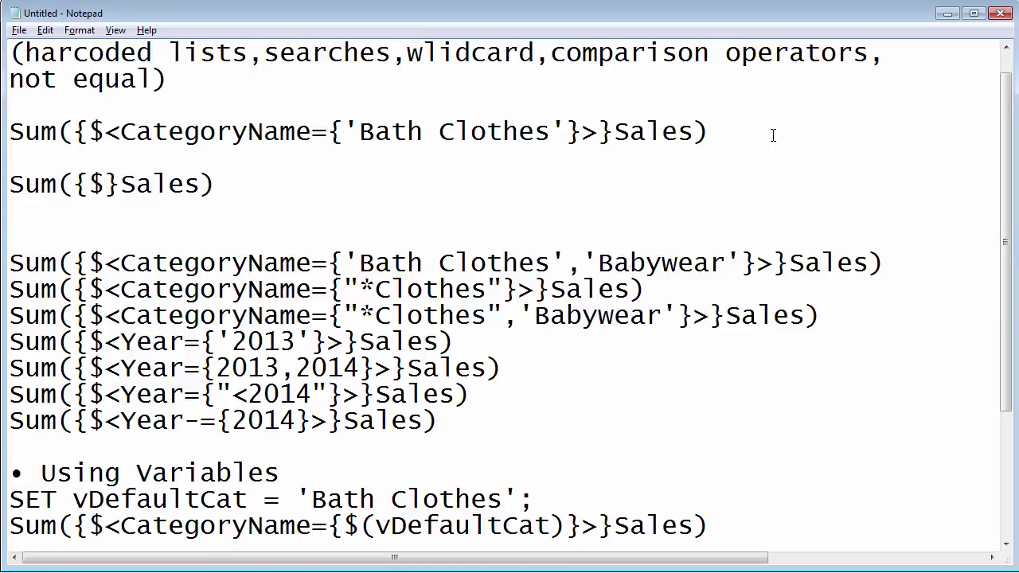
type("<>")
key("Left")
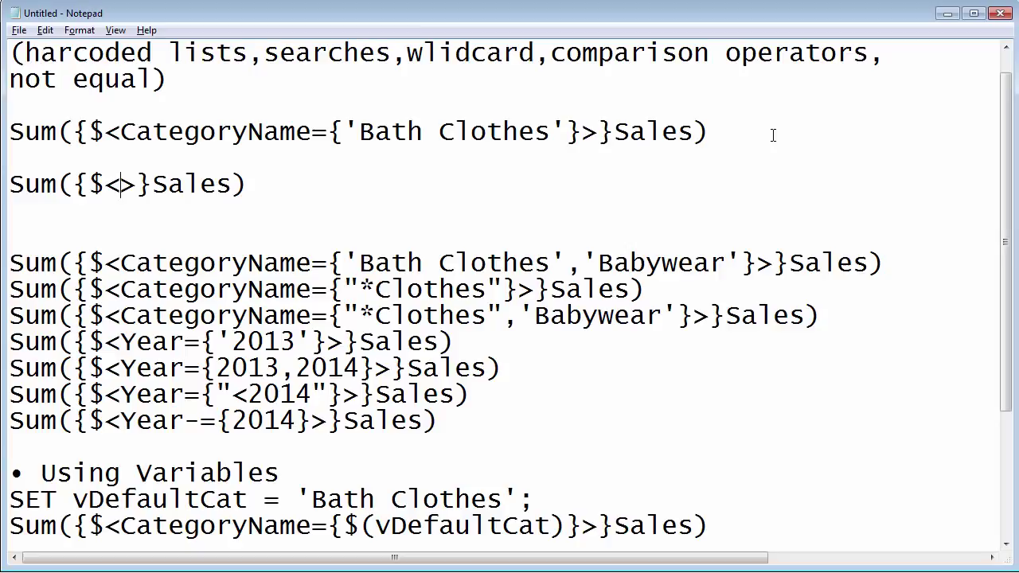
type("Cate")
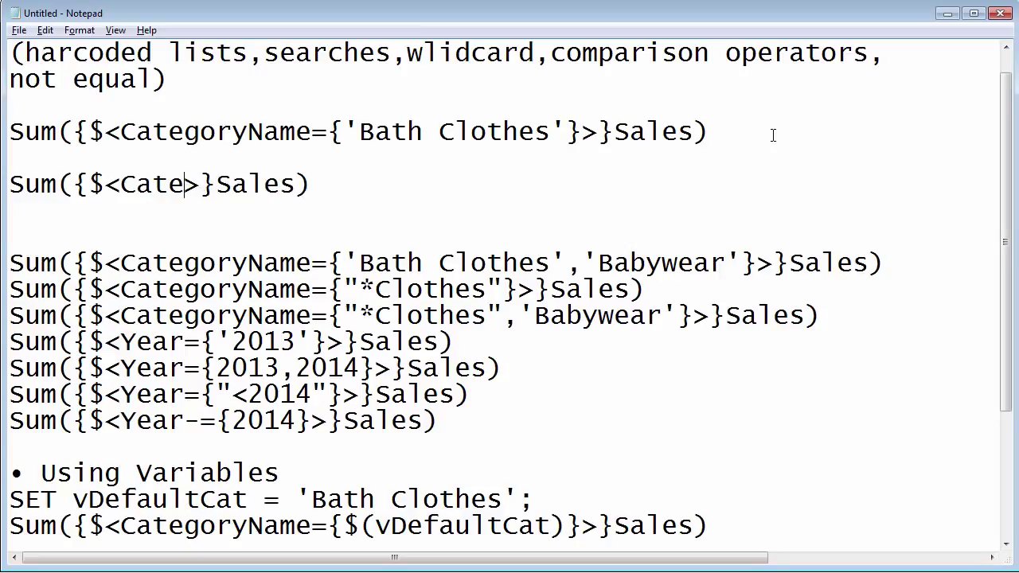
type("goryName")
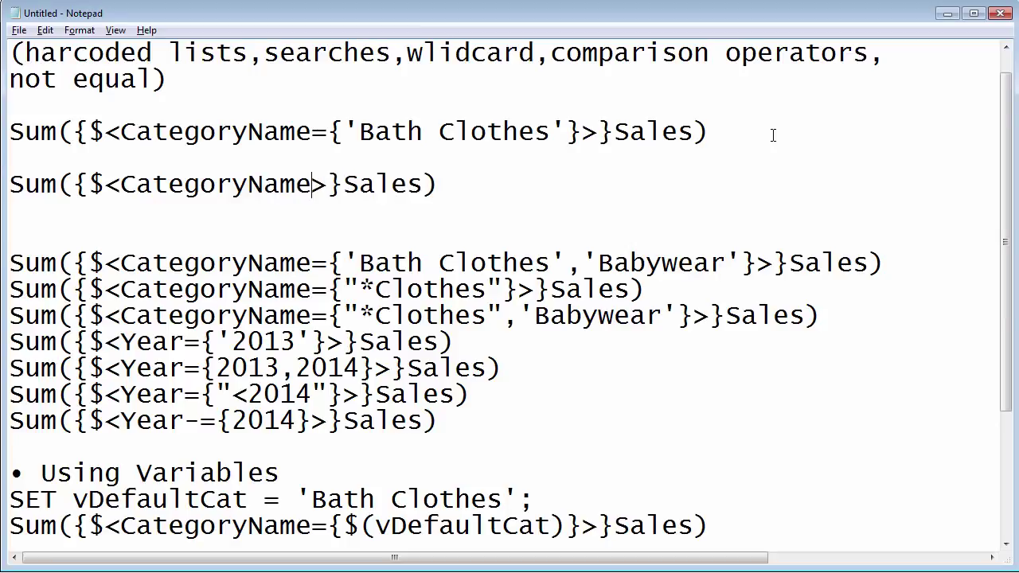
type("=")
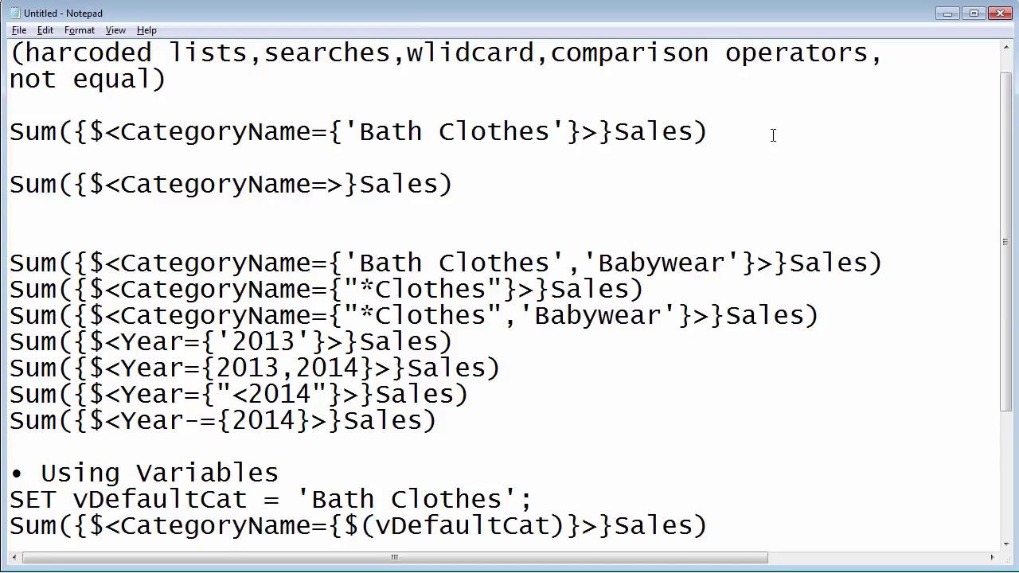
type("{}")
key("Left")
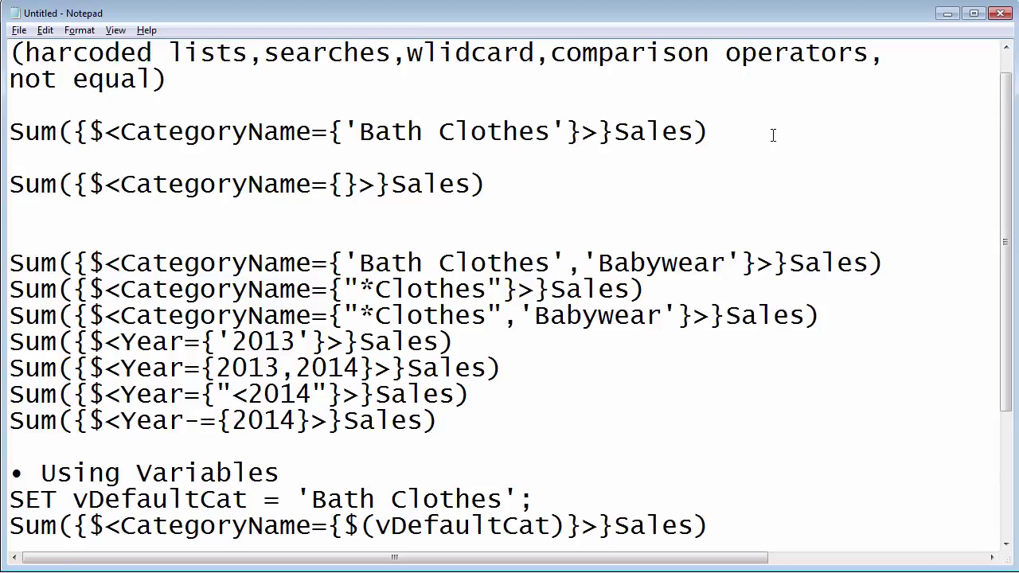
type("''")
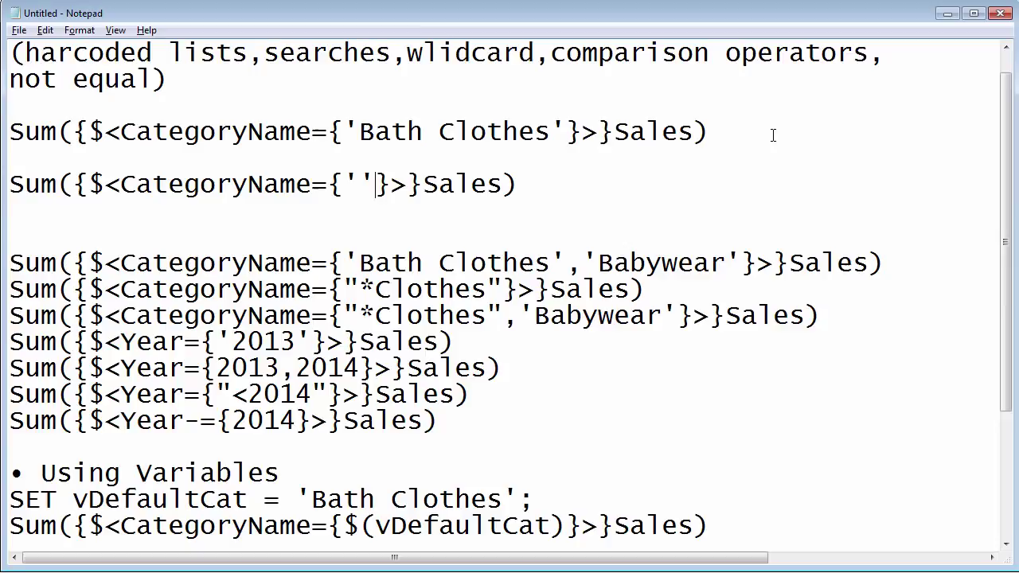
key("BackSpace")
key("BackSpace")
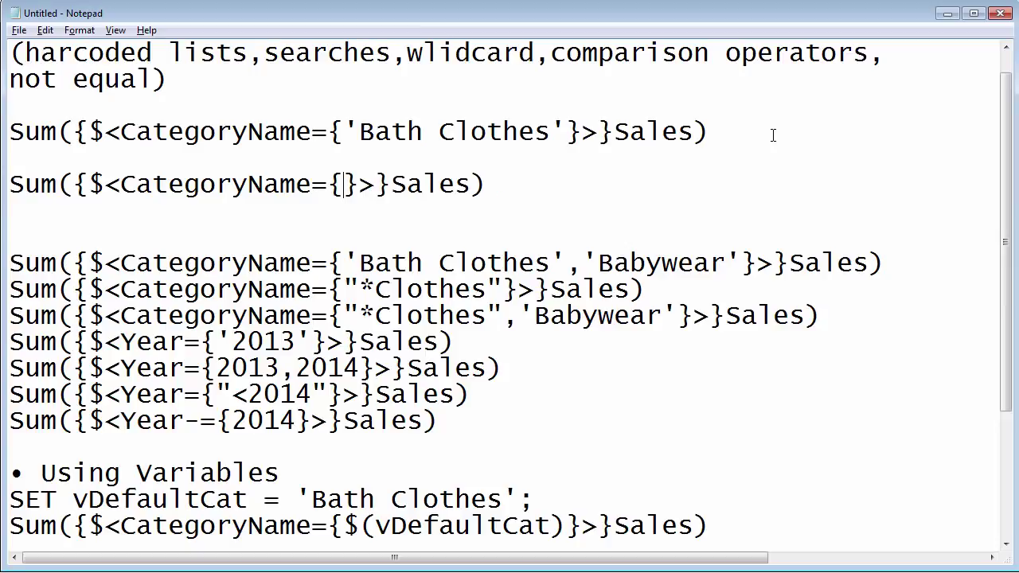
type("\"\"")
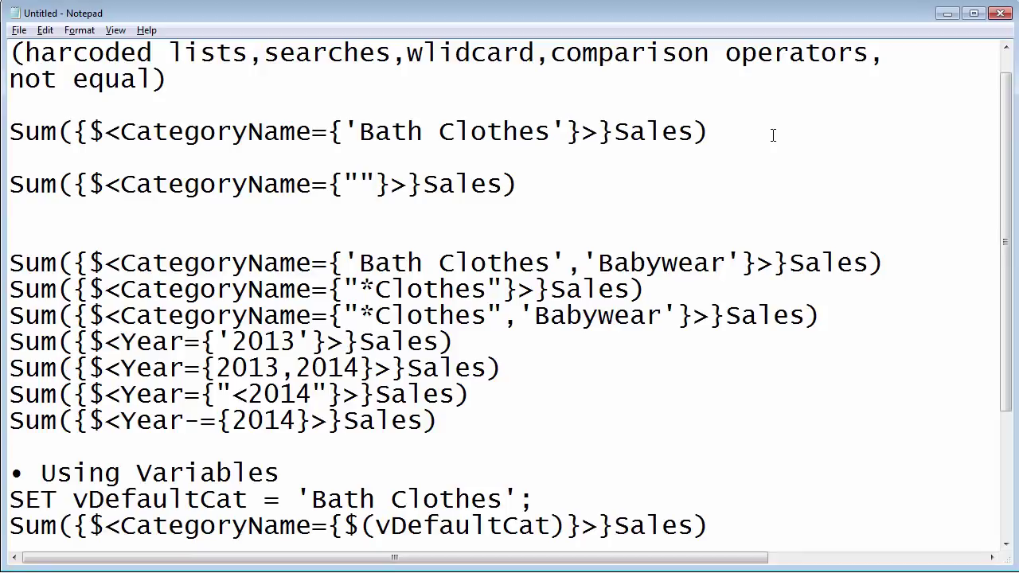
Complete Sum({$<CategoryName={"*Clothes"}>}Sales), cut the line, and return to Qlik Sense.
key("Left")
type("*Clothes")
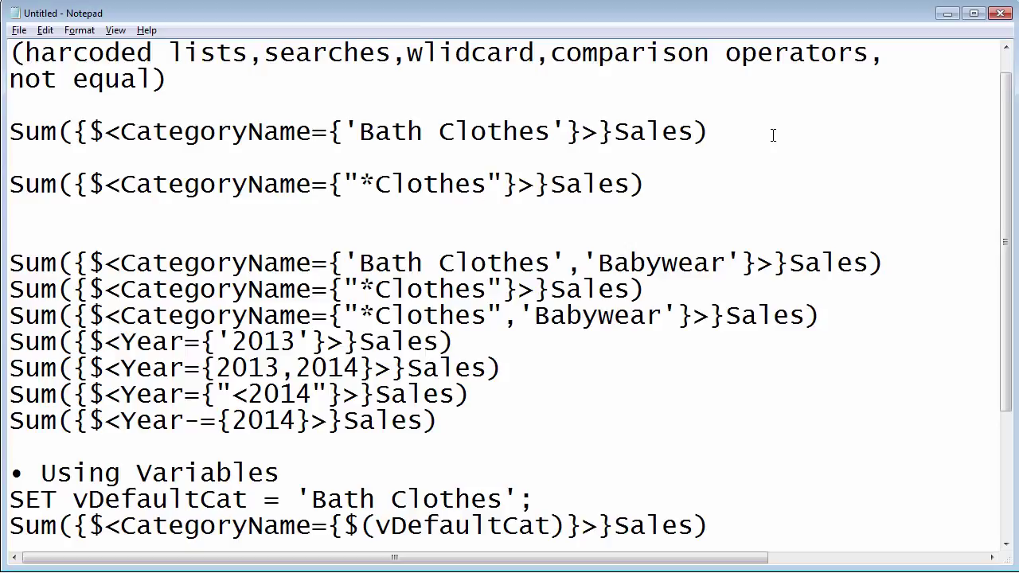
key("Home")
key("shift+End")
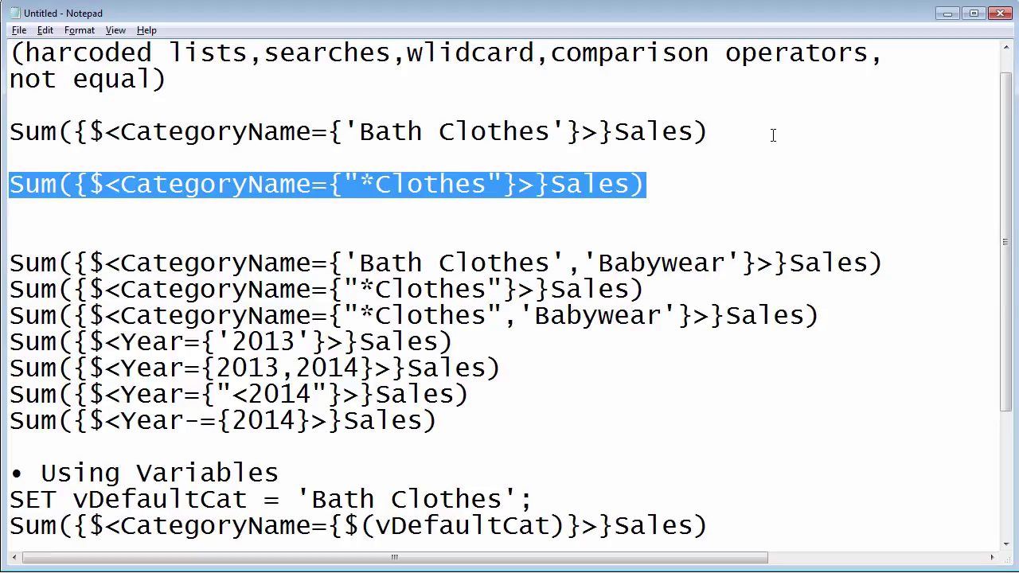
key("ctrl+x")
key("alt+Tab")
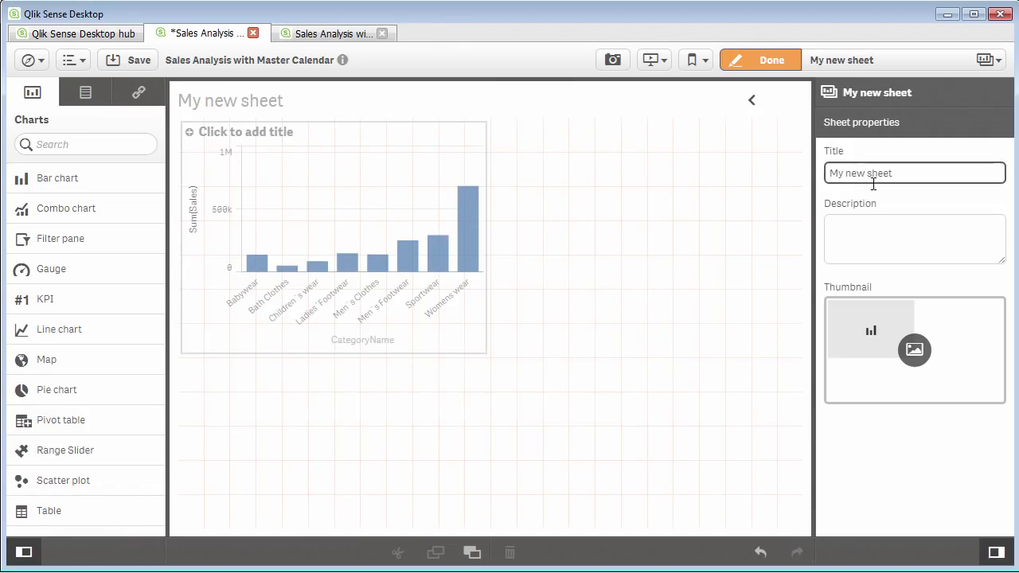
Replace the chart's Sum(Sales) measure with the pasted *Clothes set-analysis expression.
left_click(392, 240)
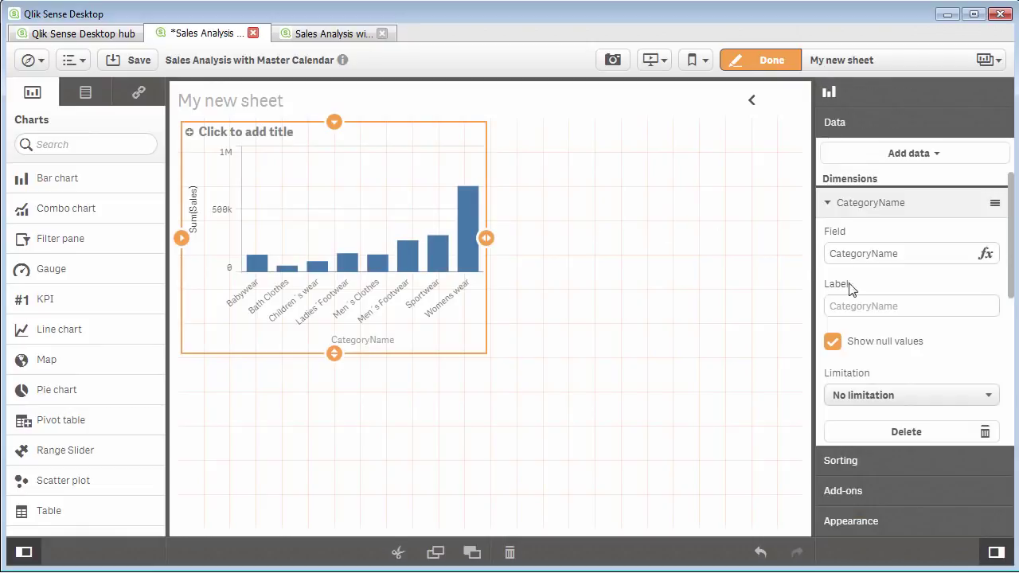
left_click(860, 204)
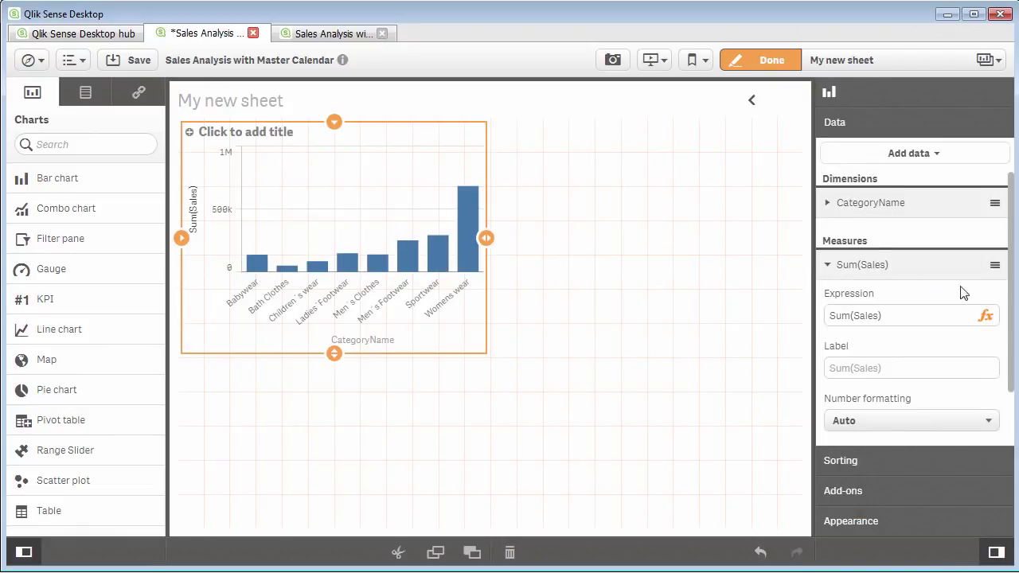
left_click(987, 318)
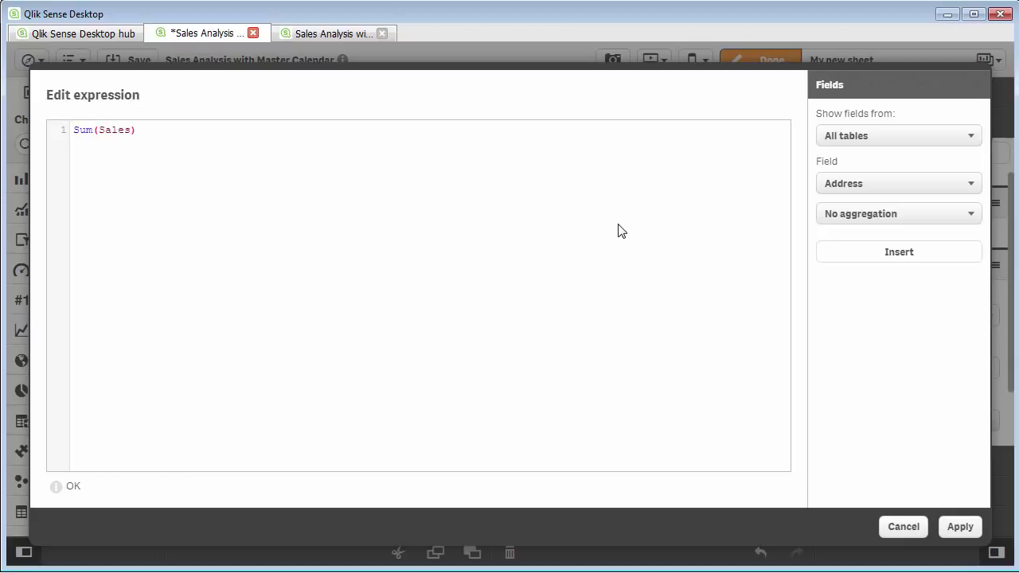
key("ctrl+a")
key("ctrl+v")
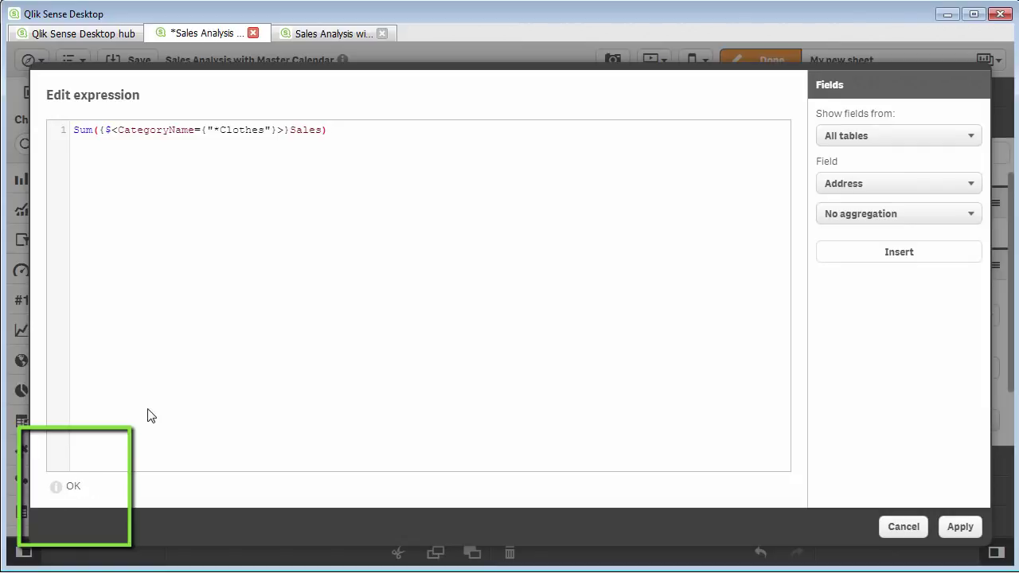
left_click(971, 532)
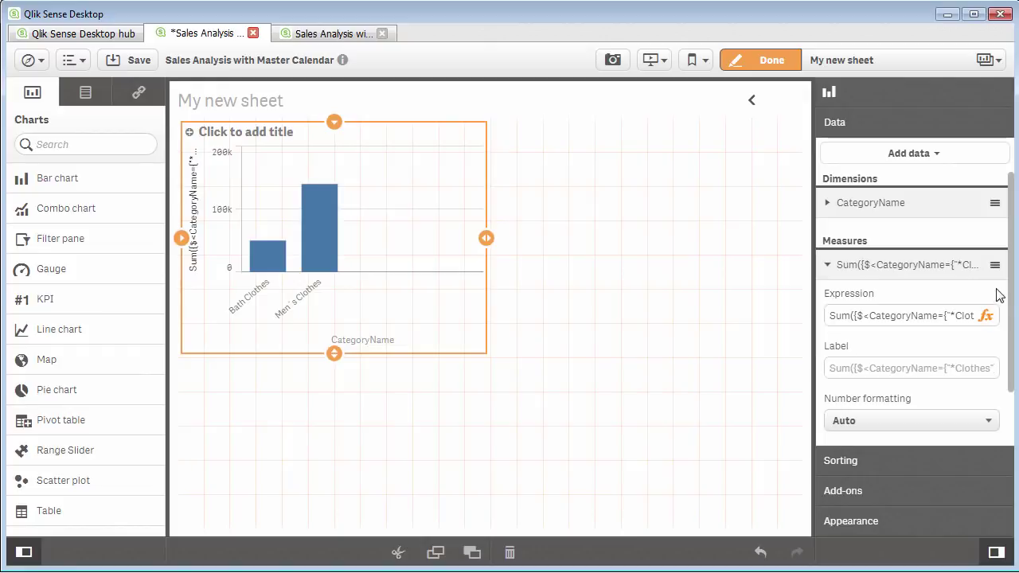
After checking the notes, change CategoryName= to -= so the measure excludes *Clothes categories.
left_click(986, 316)
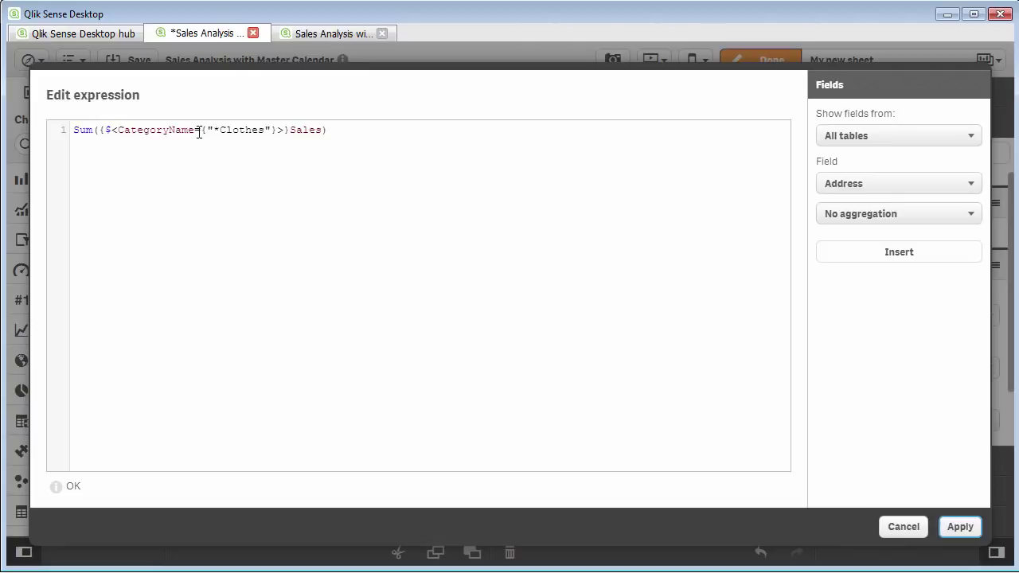
key("alt+Tab")
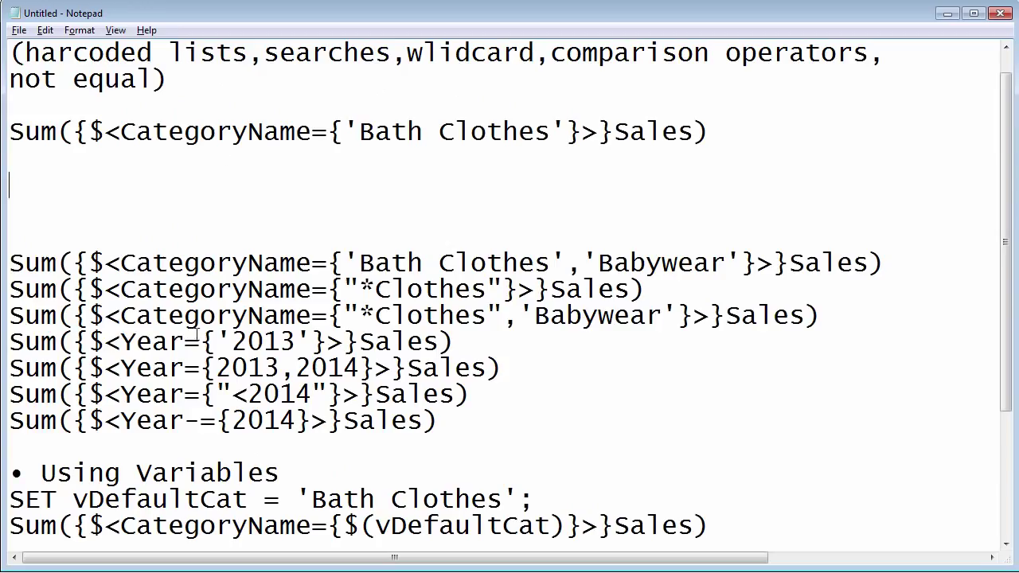
left_click_drag(185, 426, 211, 426)
key("alt+Tab")
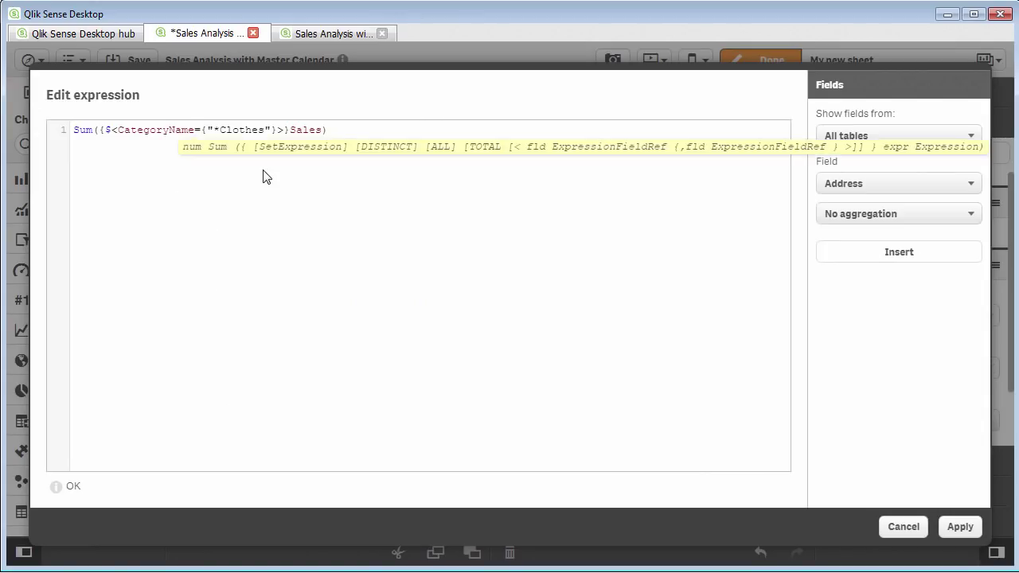
type("-")
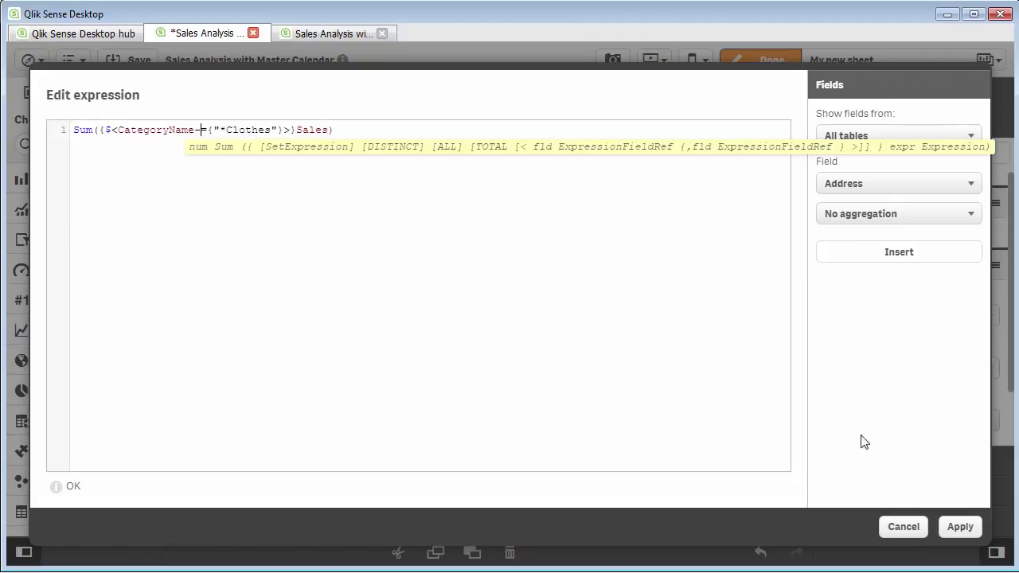
left_click(959, 528)
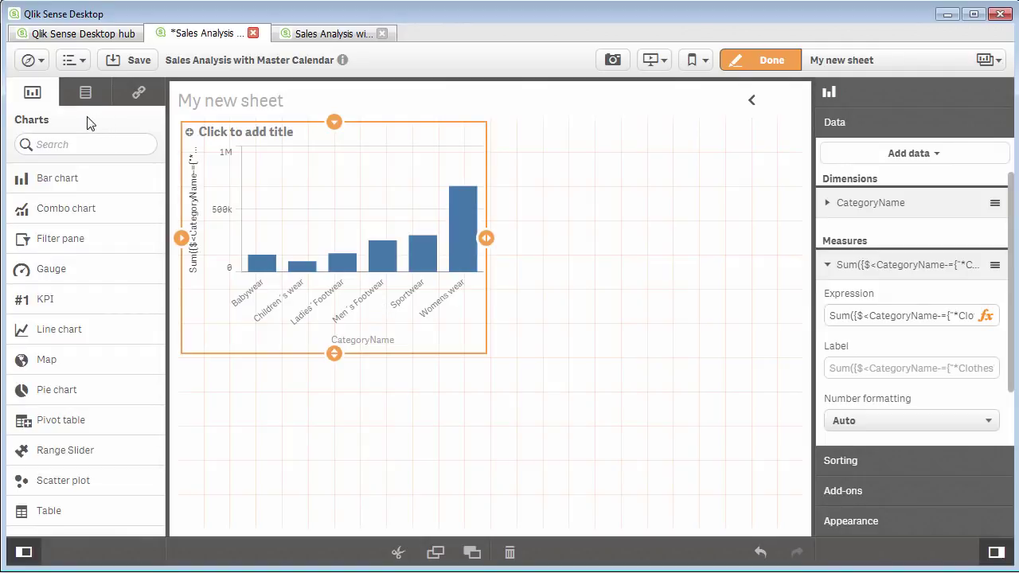
Add the Country field to the bar chart as a second dimension.
left_click(85, 92)
left_click(32, 92)
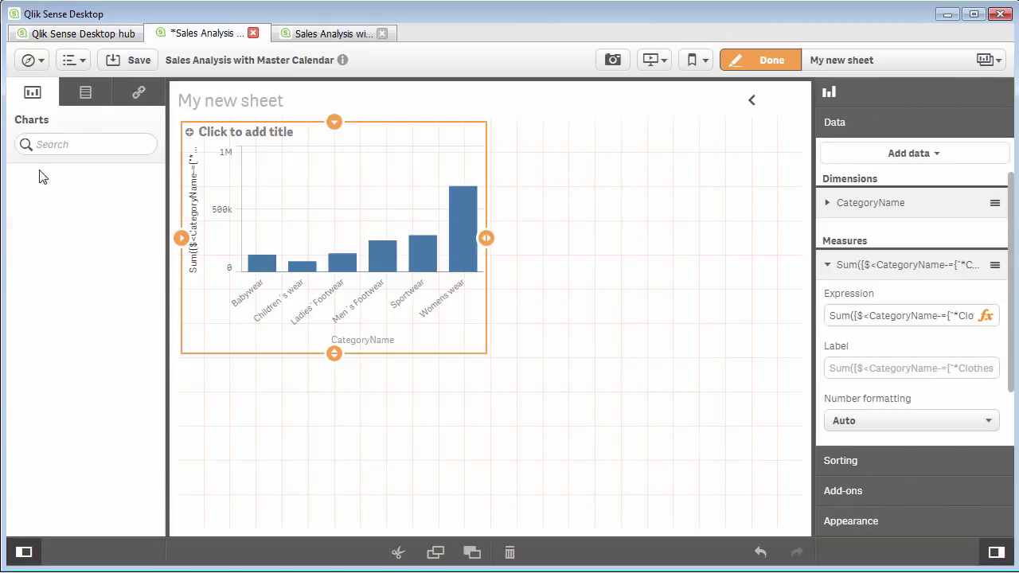
left_click(89, 97)
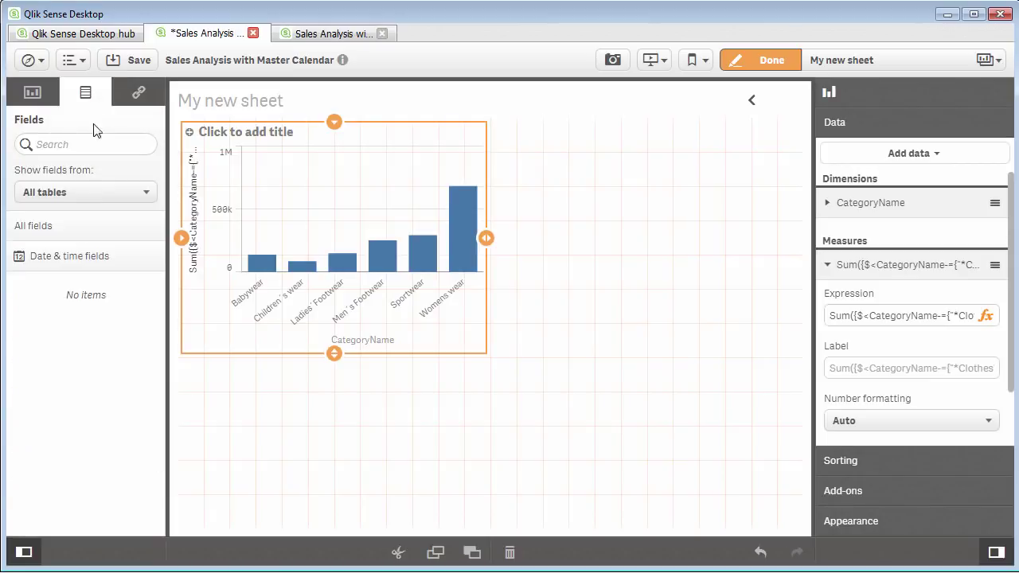
left_click(72, 226)
left_click_drag(93, 432, 353, 272)
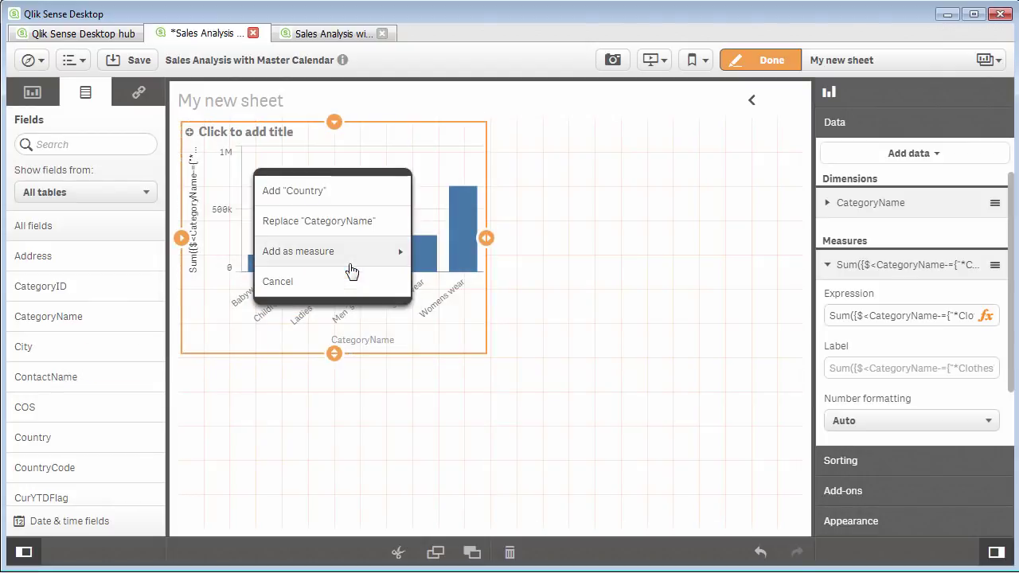
left_click(344, 201)
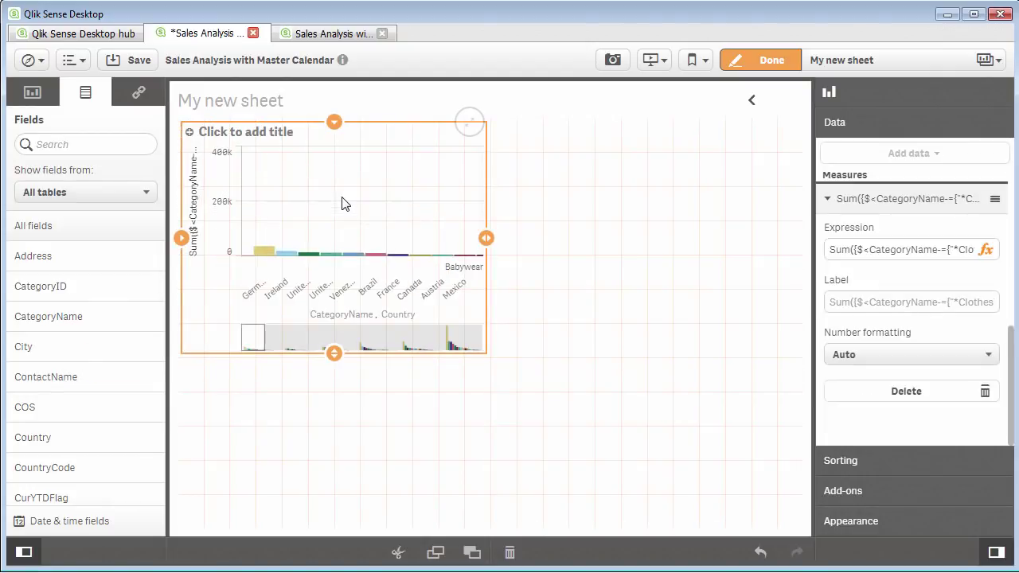
Set the bars to Stacked and move Country above CategoryName as the first dimension.
left_click(856, 523)
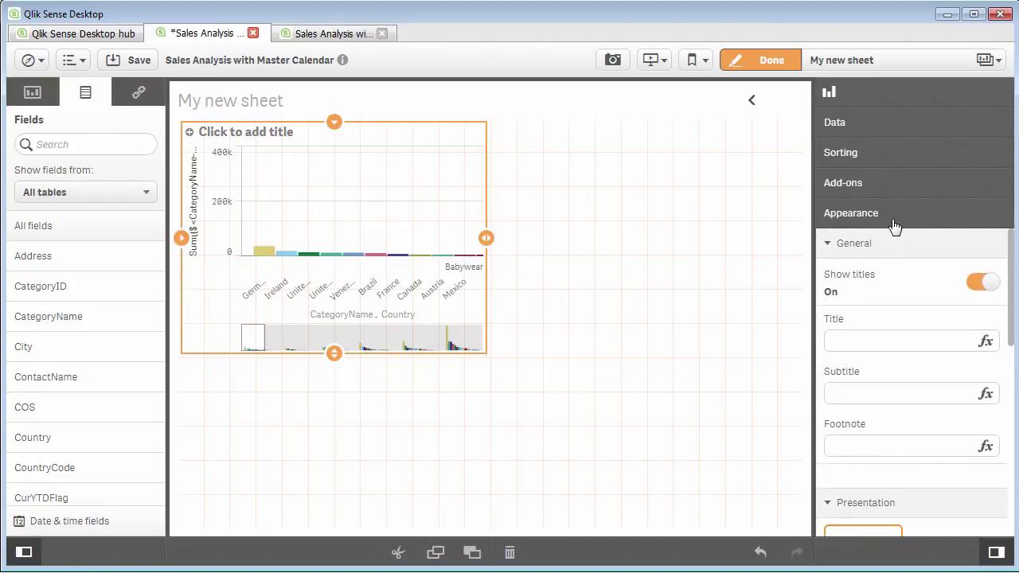
left_click(858, 247)
left_click(952, 338)
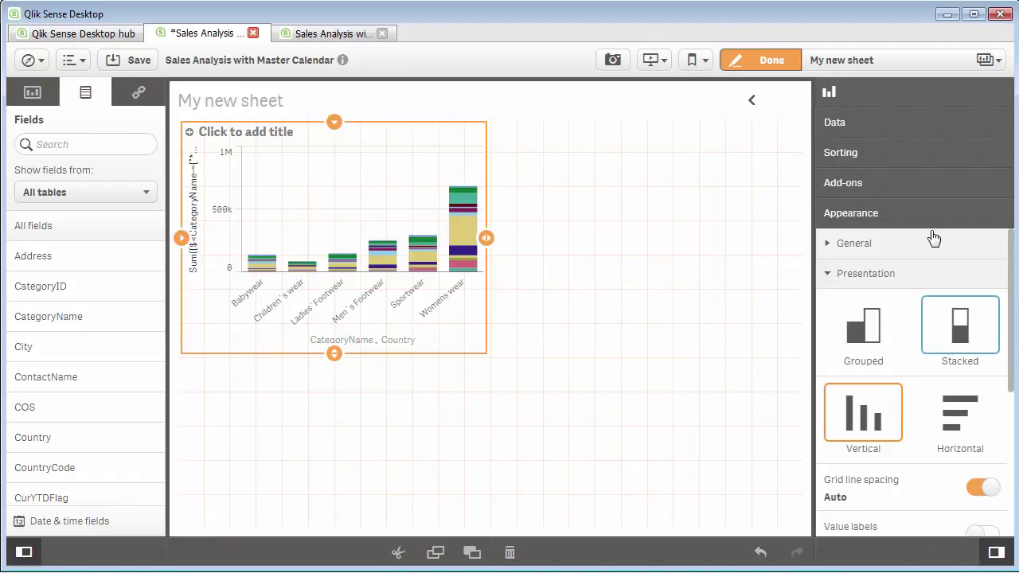
left_click(846, 124)
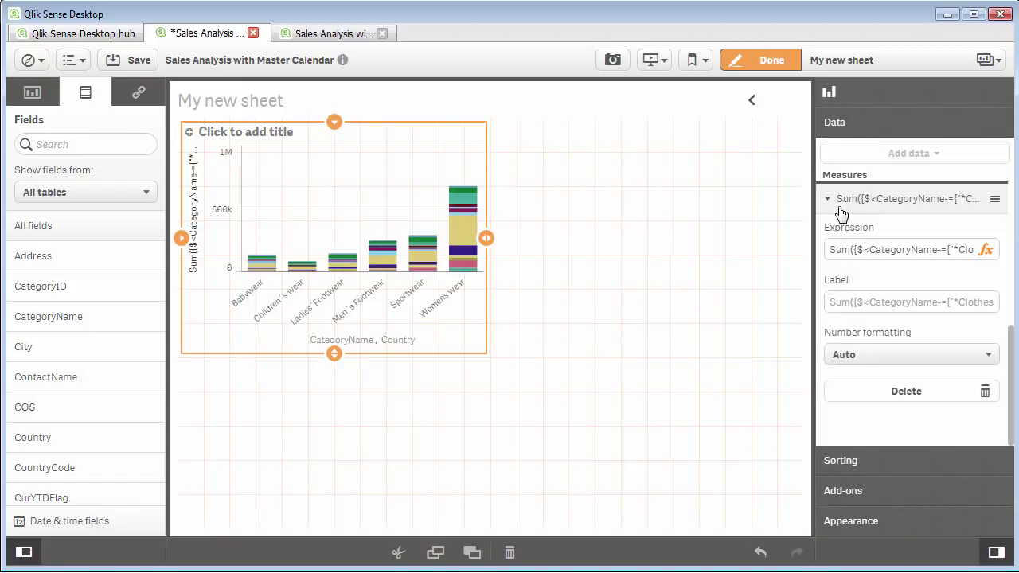
left_click(844, 208)
scroll(885, 311, "up", 3)
left_click(853, 235)
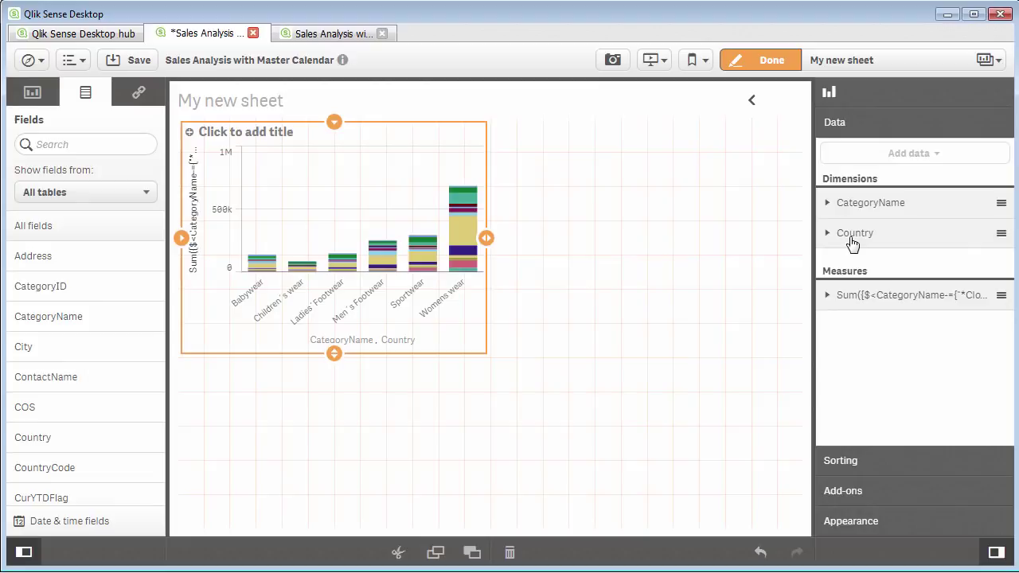
left_click_drag(848, 234, 856, 209)
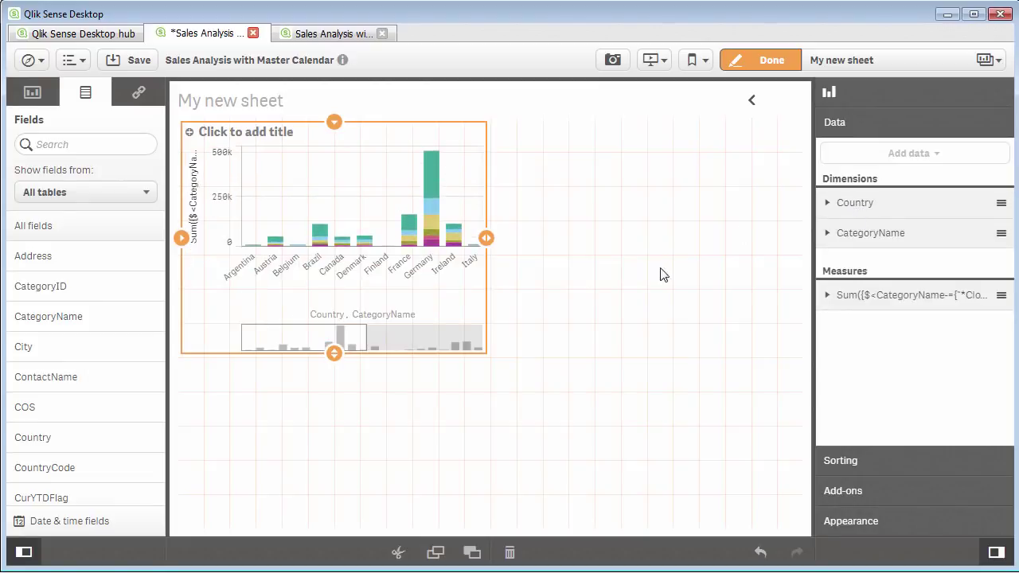
Select the Bath Clothes expression line in Notepad and return to Qlik Sense.
key("alt+Tab")
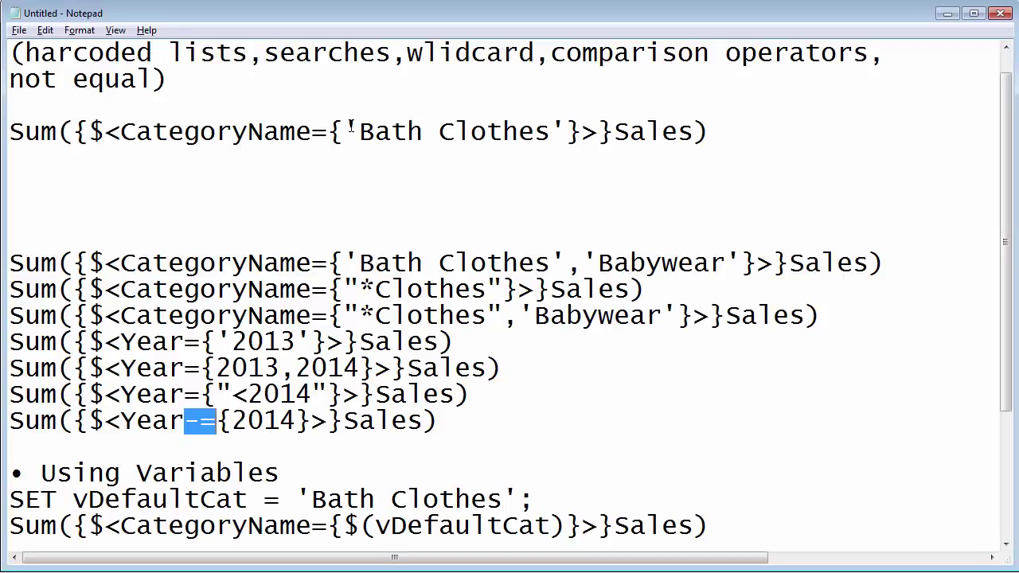
left_click(350, 130)
key("shift+End")
key("ctrl+c")
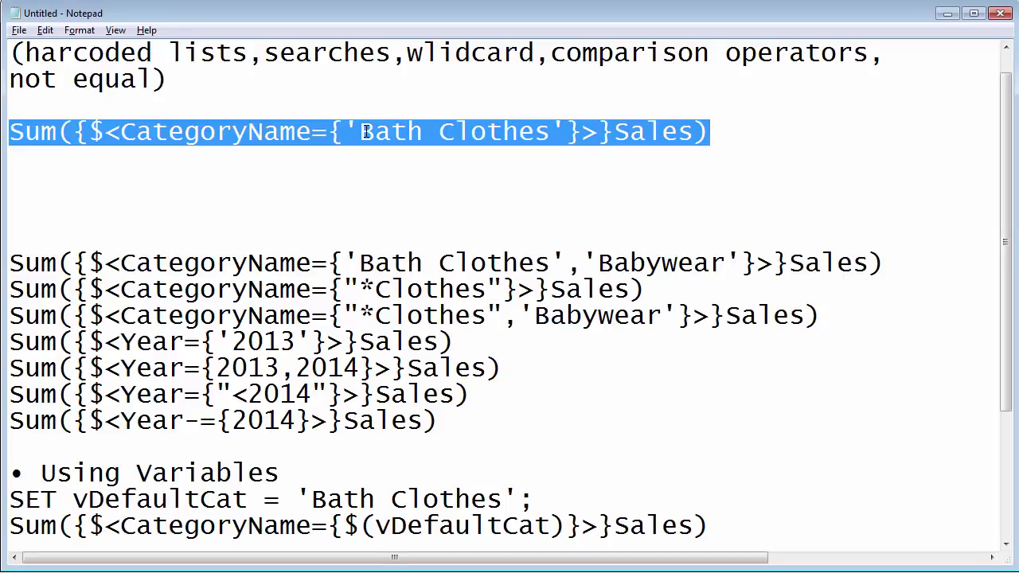
key("alt+Tab")
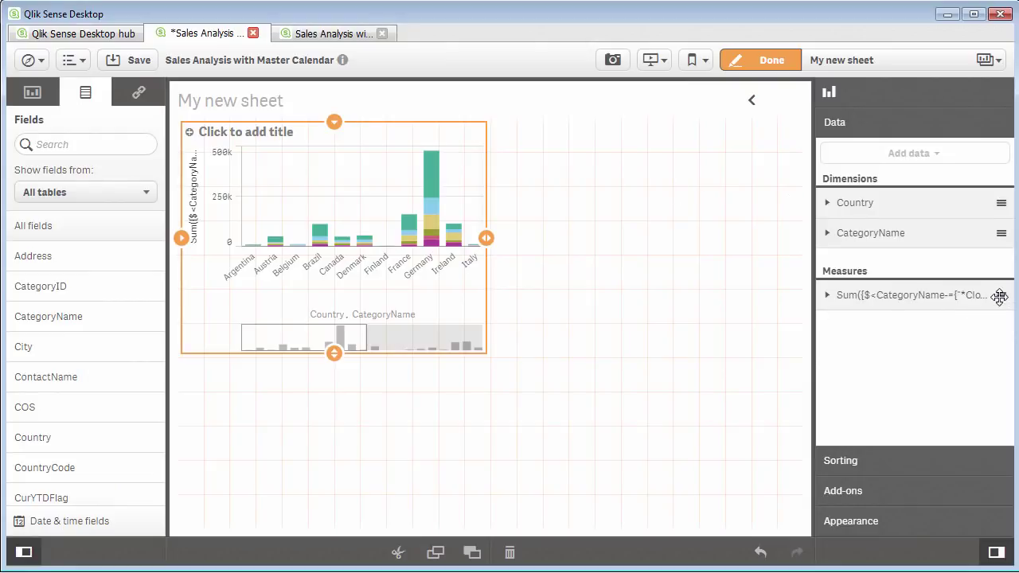
Replace the measure expression with the pasted Bath Clothes expression.
left_click(837, 298)
left_click(987, 344)
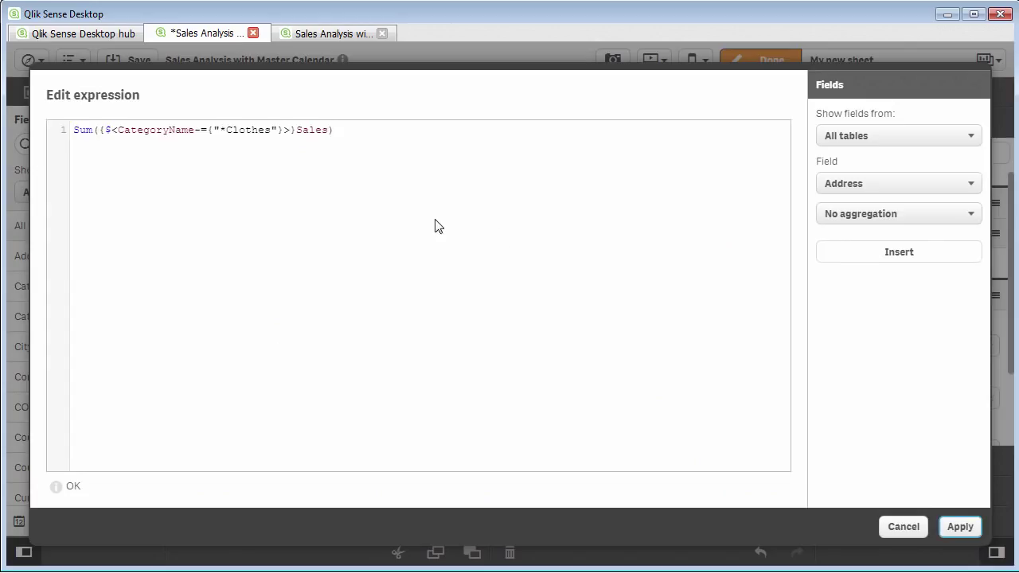
left_click(457, 224)
key("ctrl+a")
key("BackSpace")
key("ctrl+v")
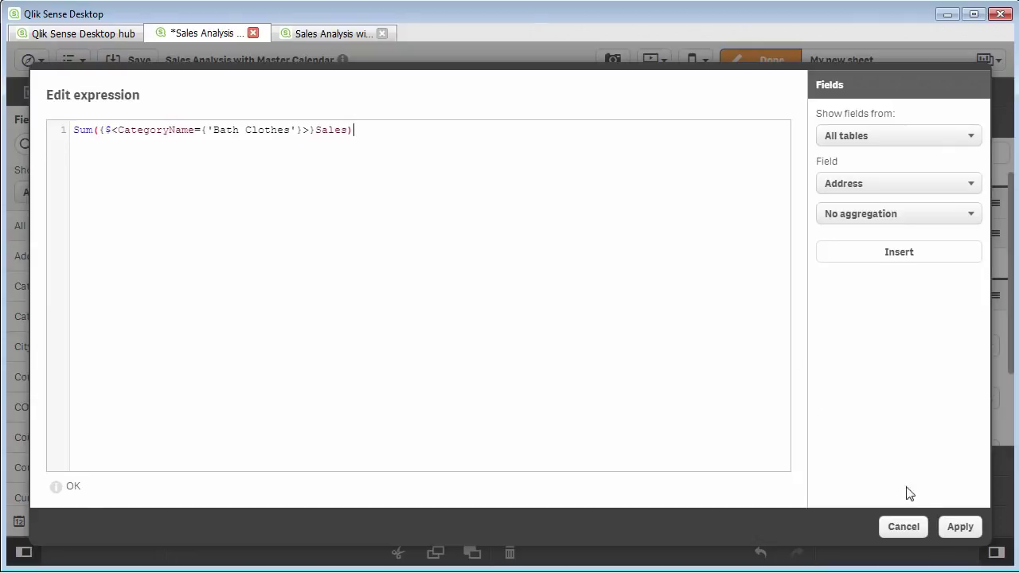
left_click(957, 527)
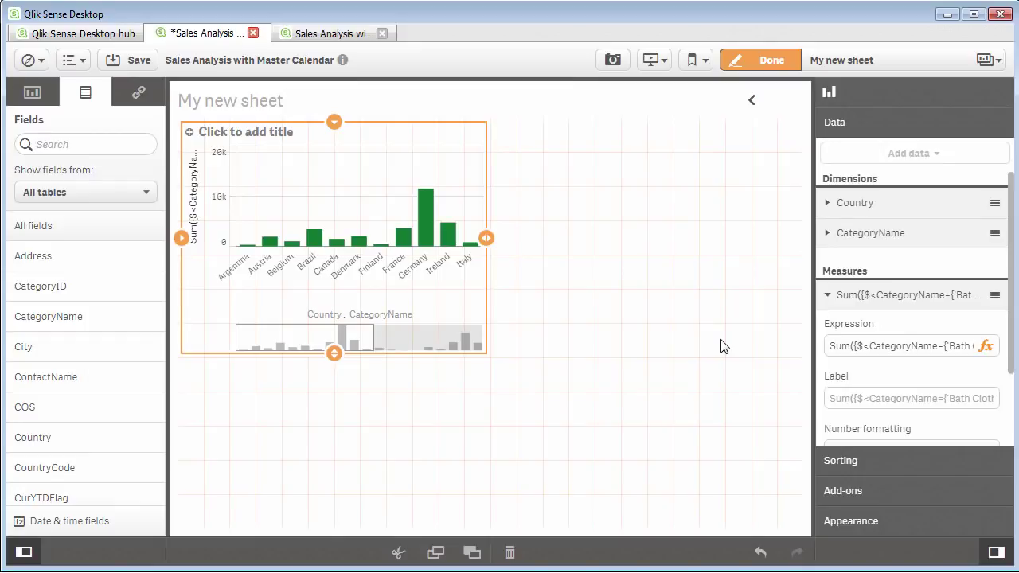
Show the chart legend on the right and widen the chart to fit it.
left_click(880, 528)
scroll(916, 477, "down", 5)
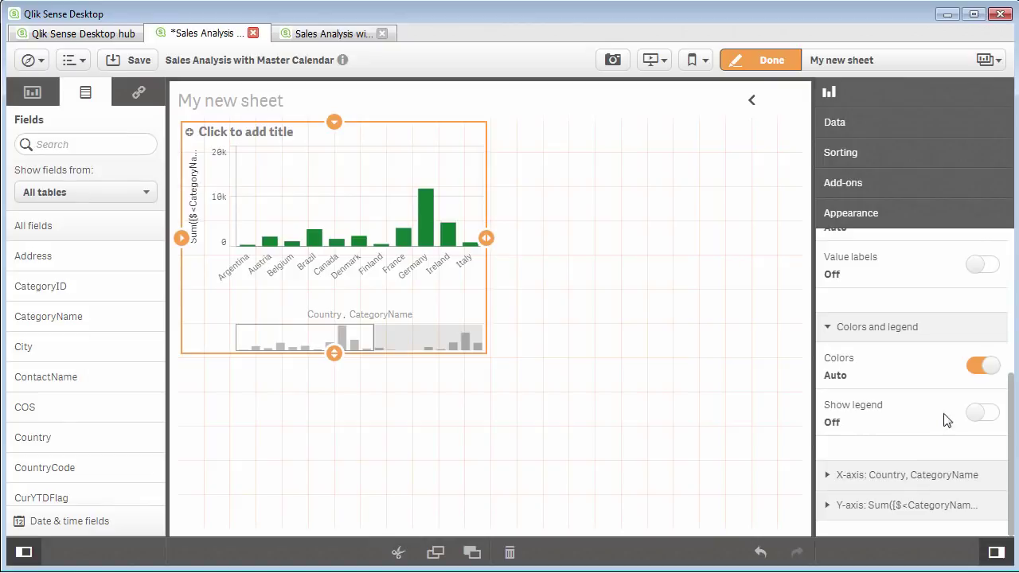
left_click(984, 415)
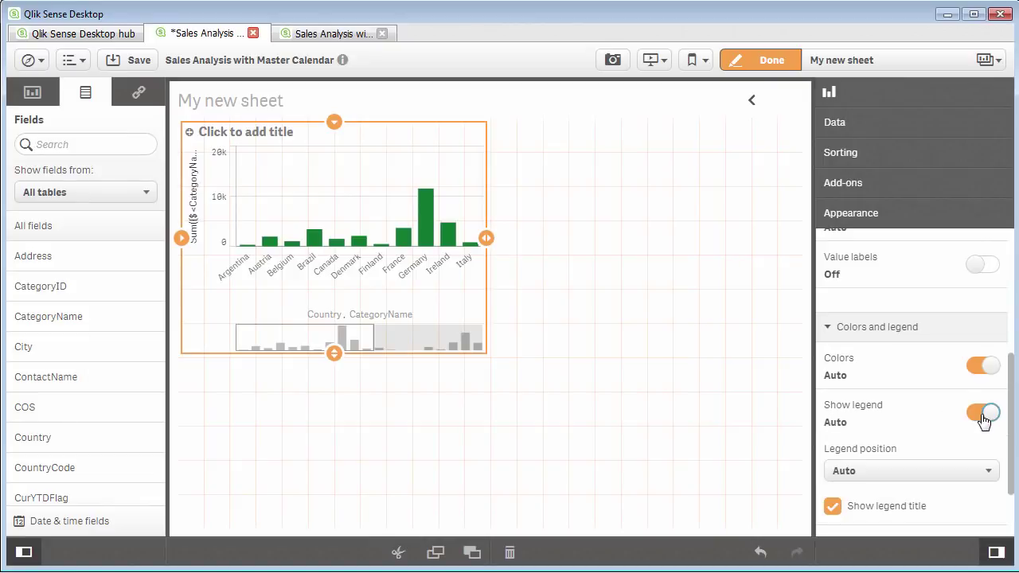
left_click(923, 472)
left_click(882, 503)
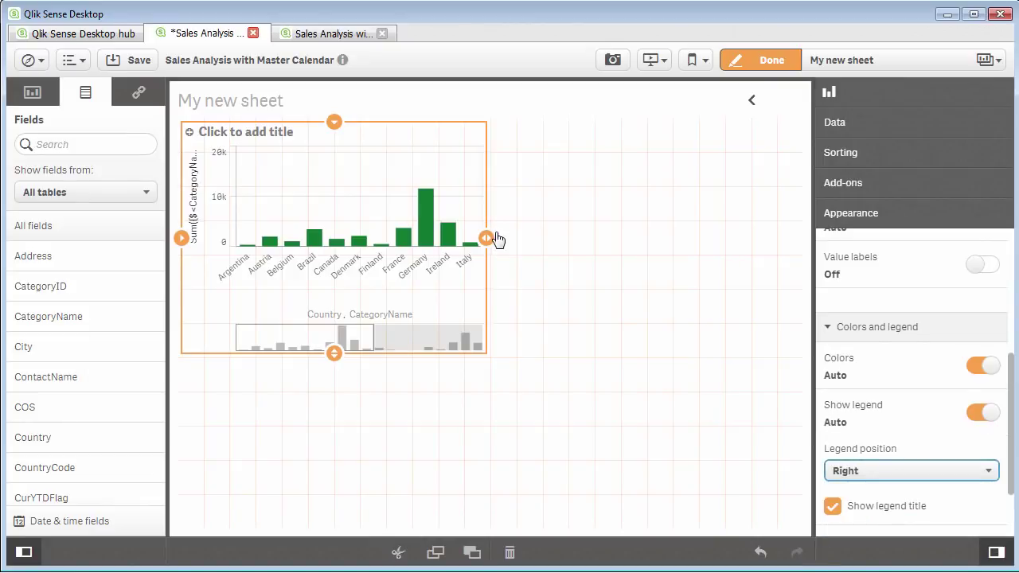
left_click_drag(493, 244, 591, 246)
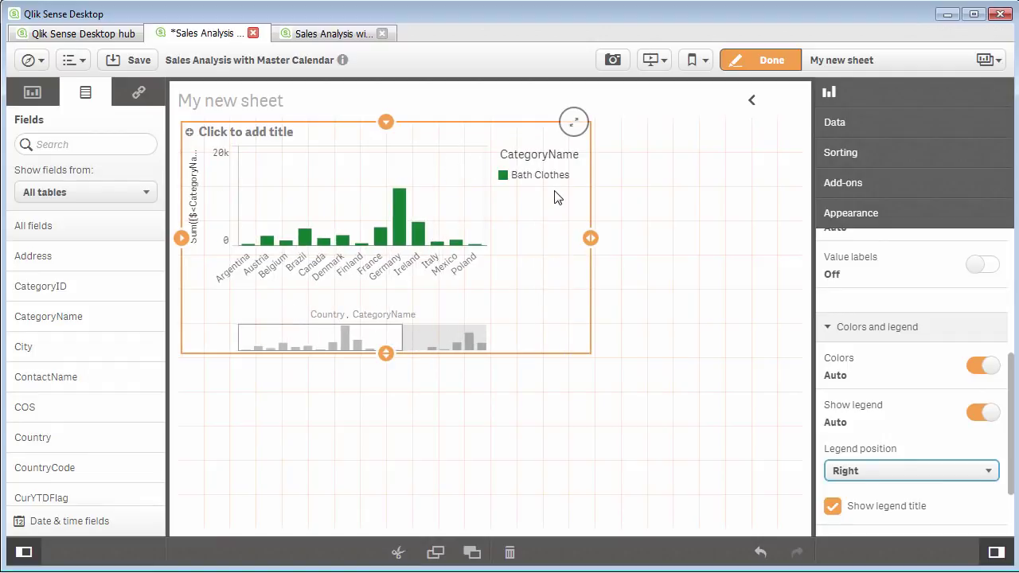
left_click(662, 227)
left_click(567, 221)
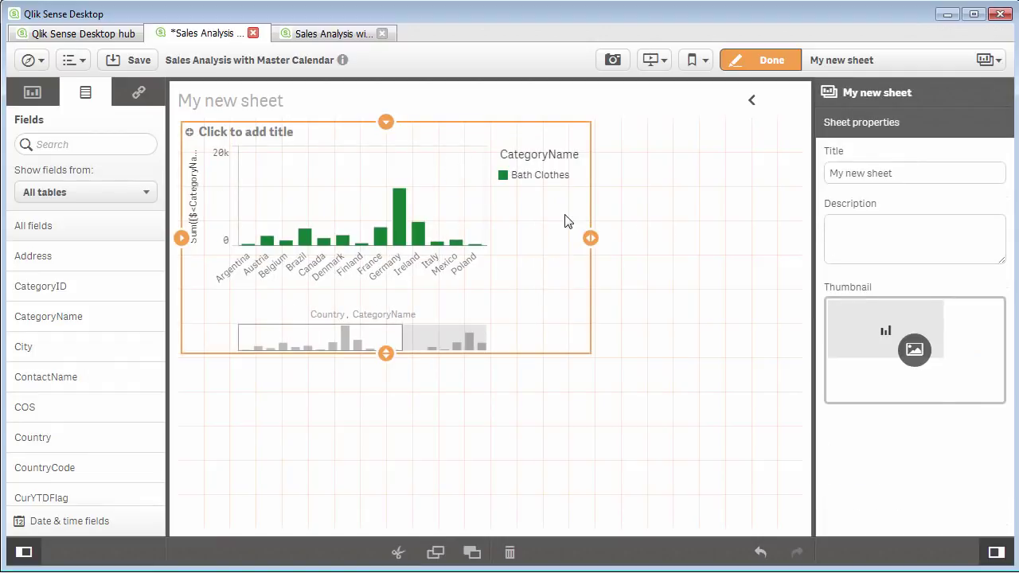
Review the measure expression without changes, then switch to the Notepad notes.
left_click(846, 126)
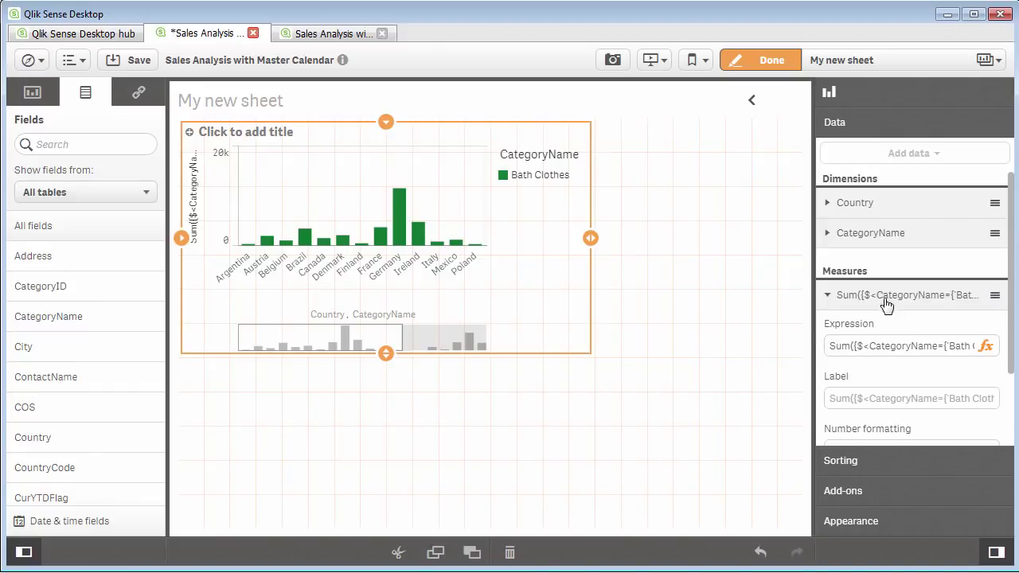
left_click(986, 346)
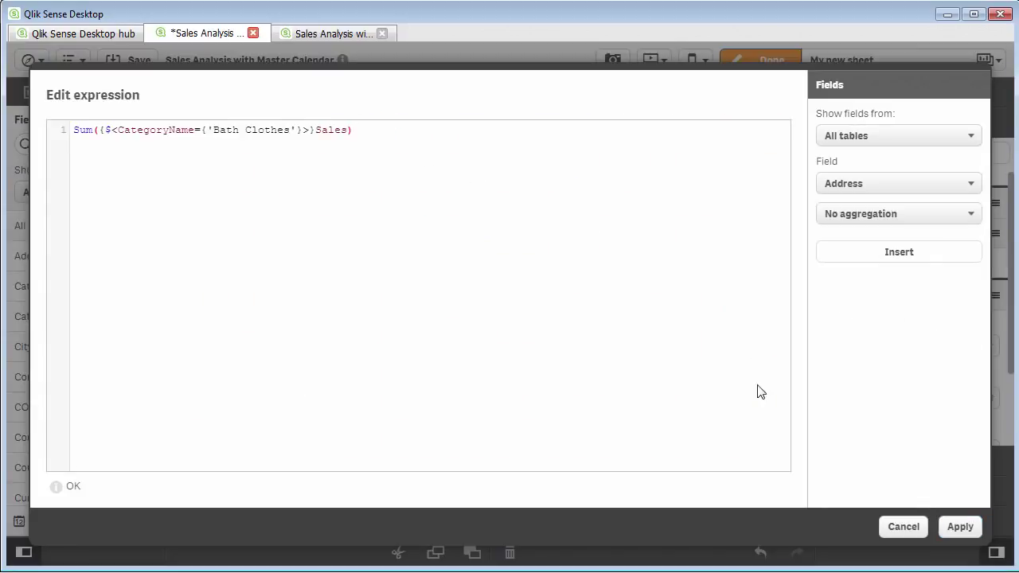
left_click(903, 528)
key("alt+Tab")
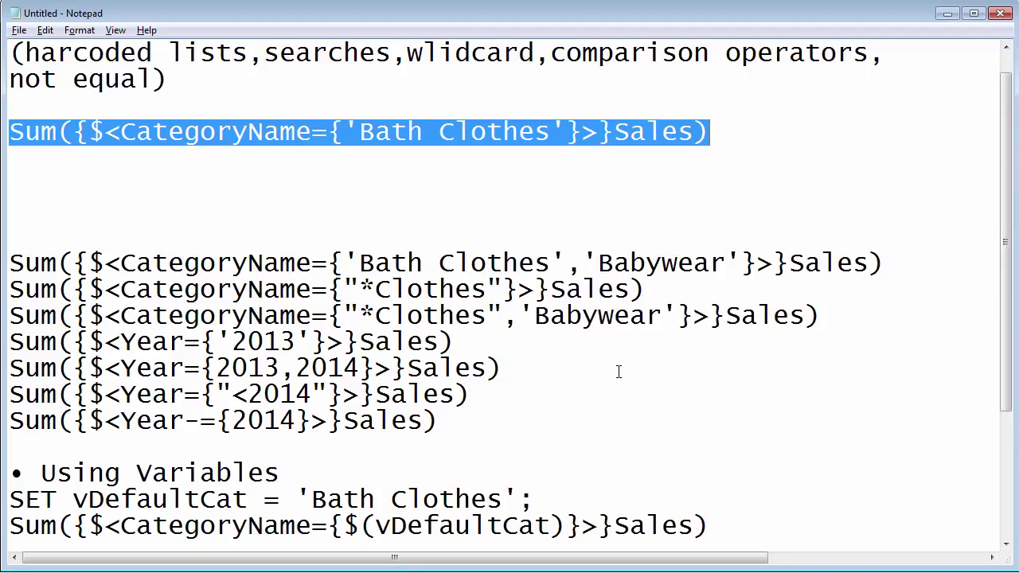
Select the Year={'2013'} expression line in Notepad and return to Qlik Sense.
left_click(551, 343)
key("Home")
key("shift+End")
key("ctrl+c")
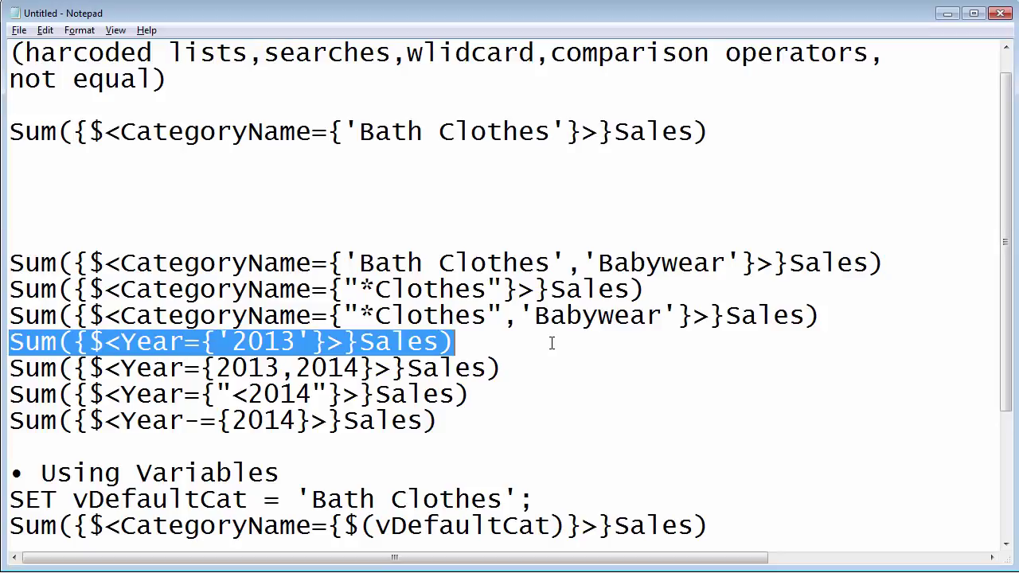
key("alt+Tab")
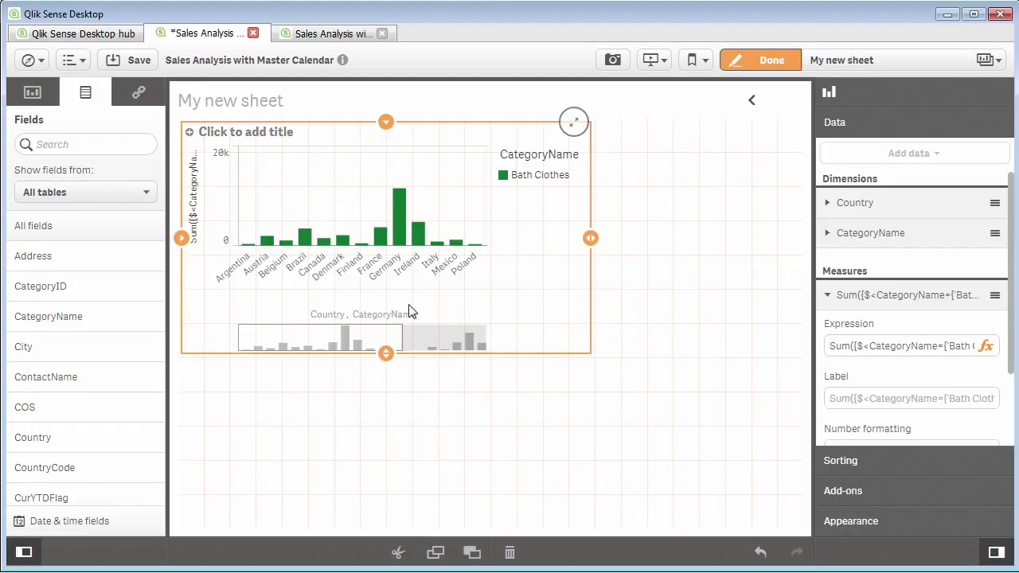
Paste a copy of the Bath Clothes chart and resize both charts to sit side by side.
left_click_drag(590, 238, 539, 239)
left_click(576, 277)
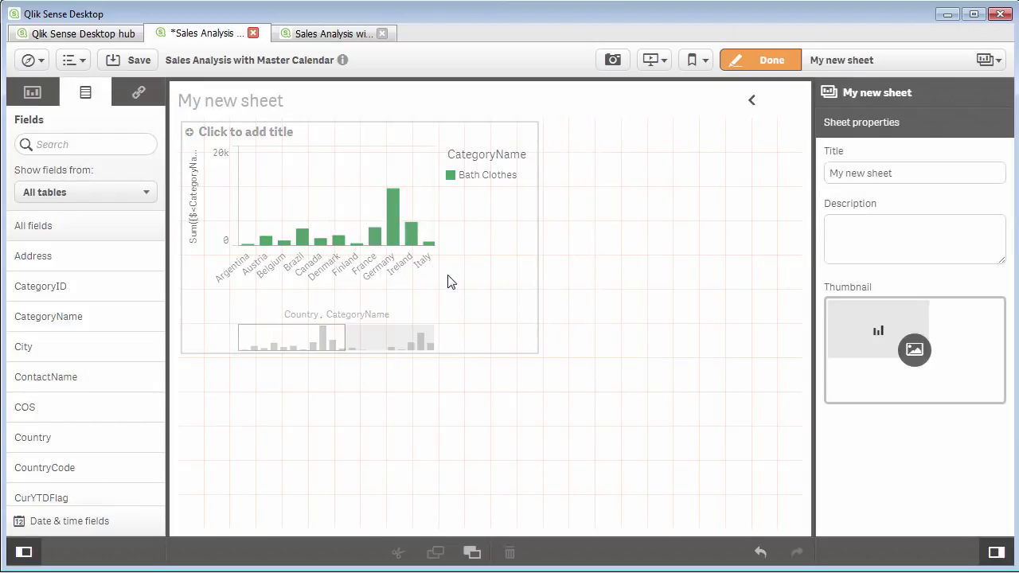
left_click(448, 282)
left_click(632, 303)
key("ctrl+v")
left_click_drag(667, 532, 672, 389)
left_click(535, 258)
left_click_drag(538, 256, 494, 256)
left_click(550, 259)
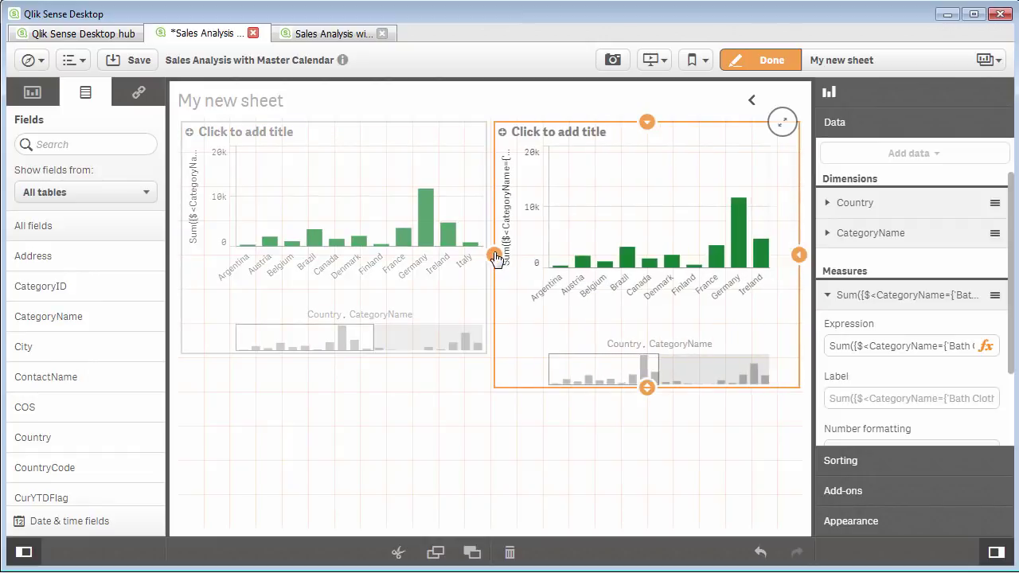
Replace CategoryName with the Year field in the copied chart.
scroll(128, 382, "down", 10)
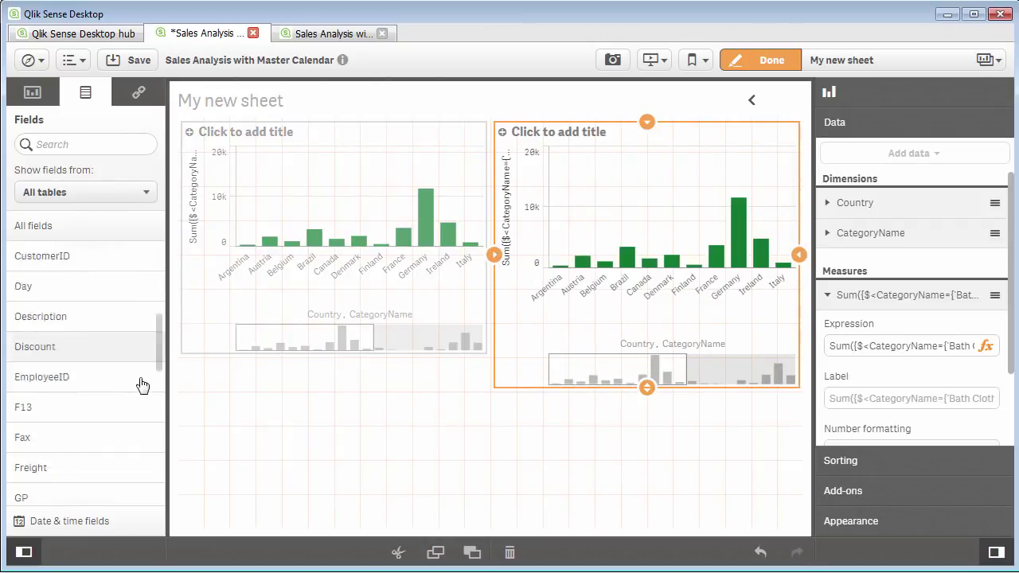
left_click_drag(86, 493, 673, 267)
left_click(671, 253)
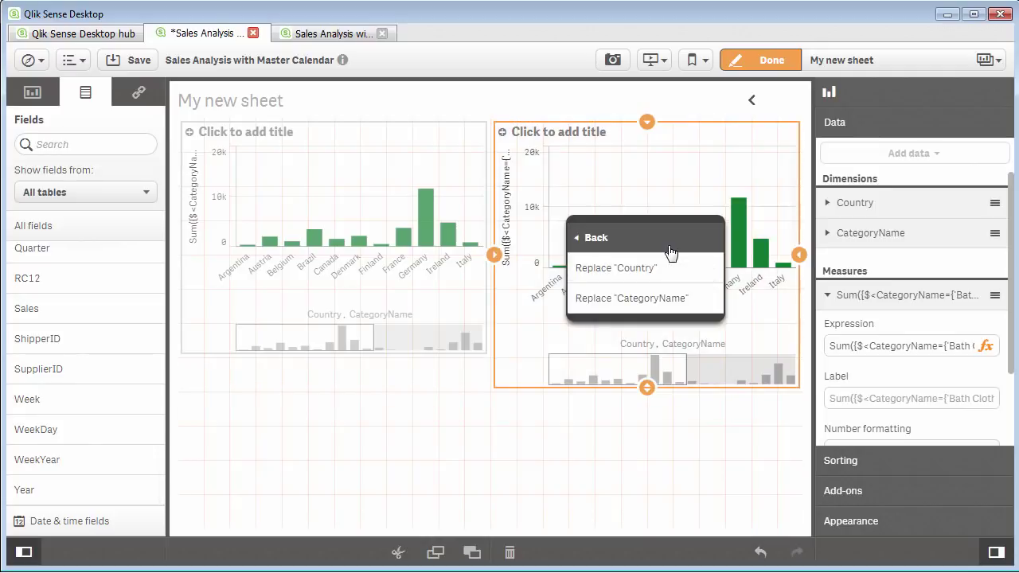
left_click(677, 301)
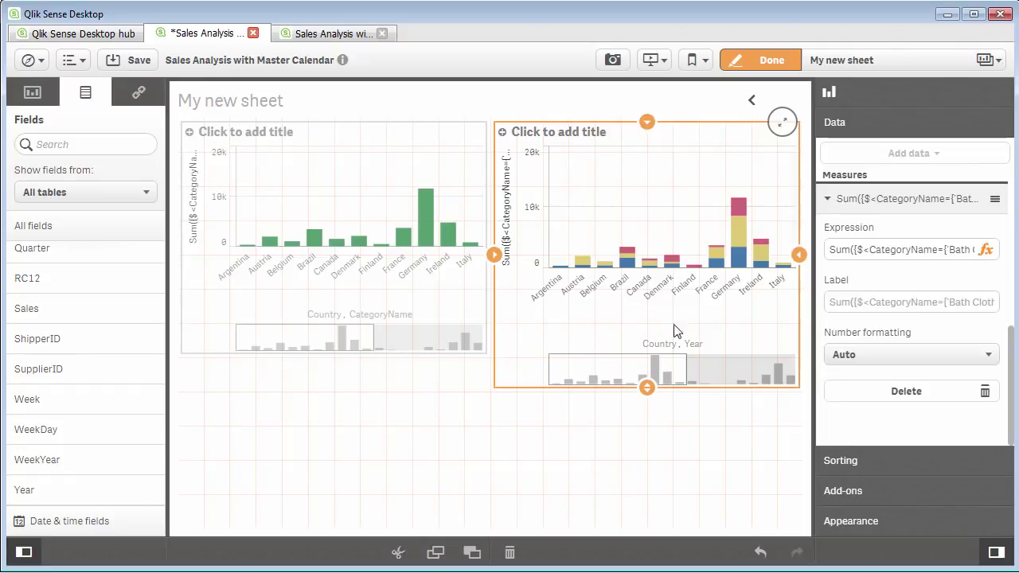
mouse_move(647, 390)
left_mouse_down()
mouse_move(648, 460)
mouse_move(647, 389)
left_mouse_up()
Narrow the left chart, and widen the right chart into the freed space and make it taller.
left_click(482, 237)
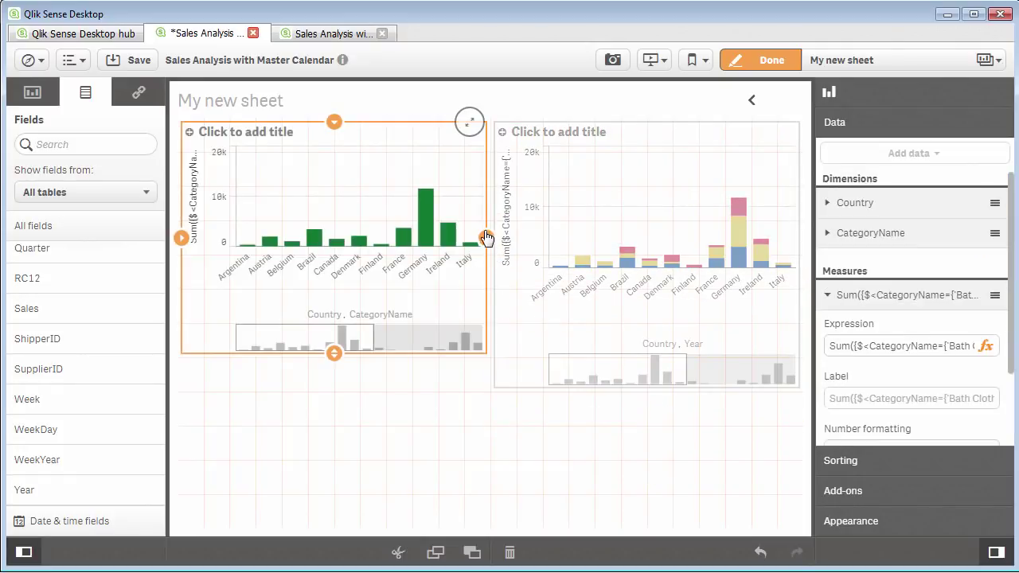
left_click_drag(485, 237, 432, 237)
left_click(500, 249)
left_click_drag(495, 254, 443, 255)
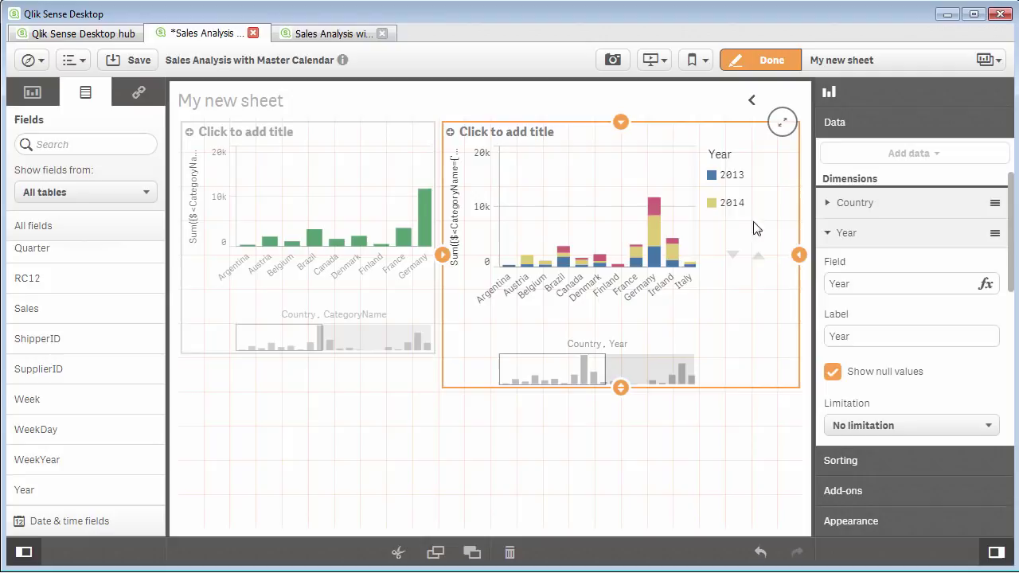
left_click_drag(620, 389, 615, 485)
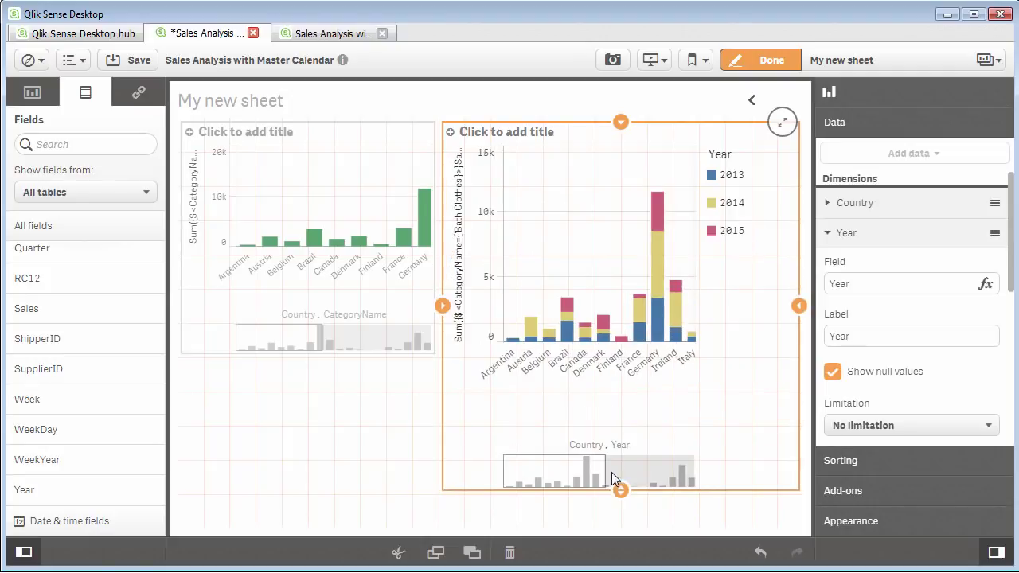
Replace the right chart's measure with Sum({$<Year={'2013'}>}Sales).
key("alt+Tab")
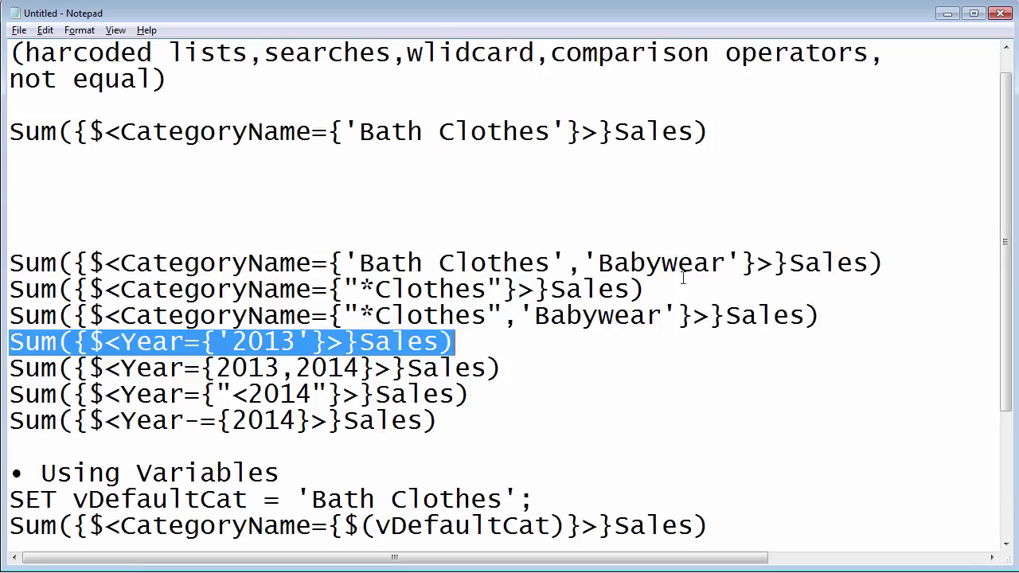
key("alt+Tab")
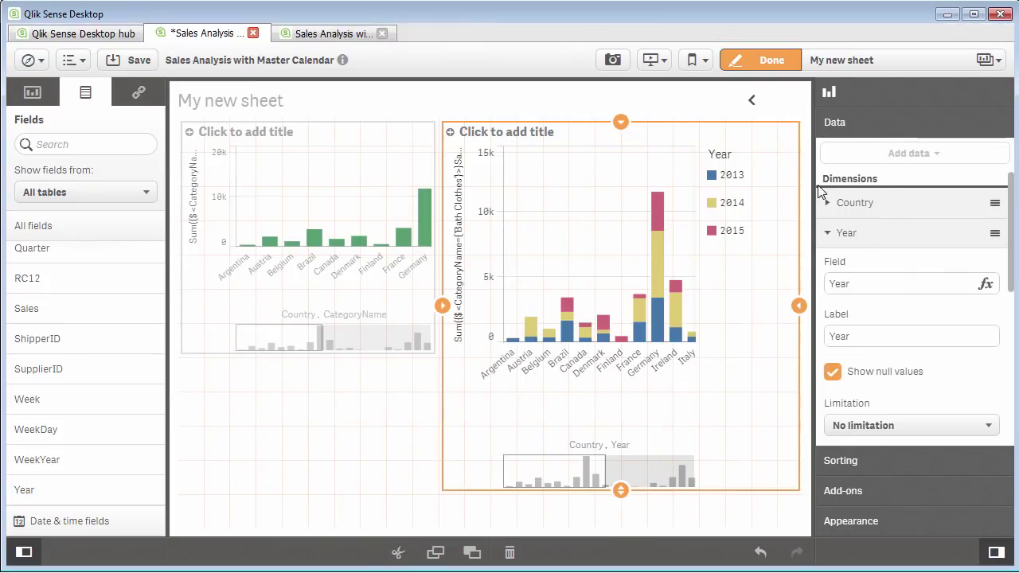
left_click(837, 234)
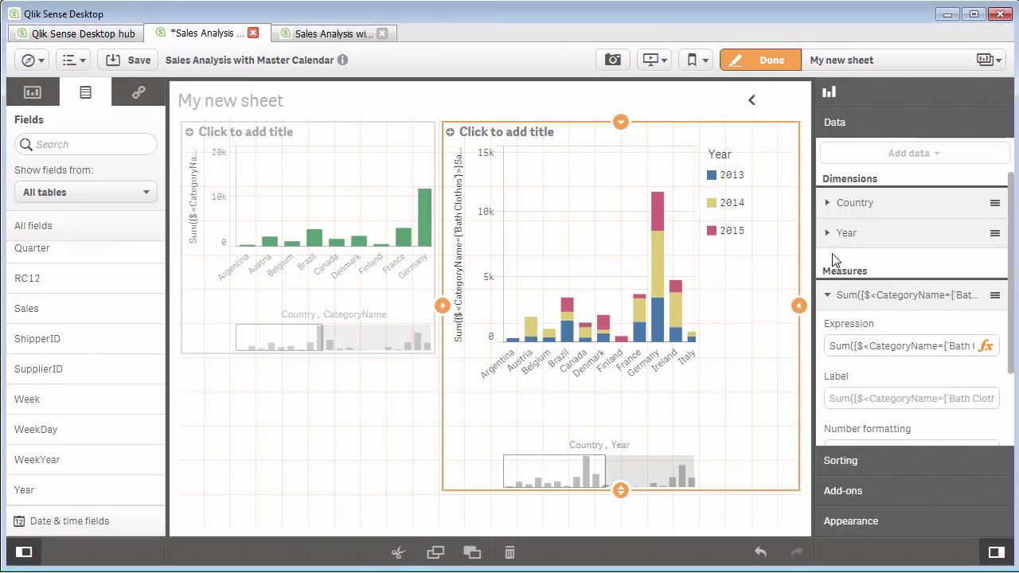
left_click(985, 348)
key("ctrl+a")
key("BackSpace")
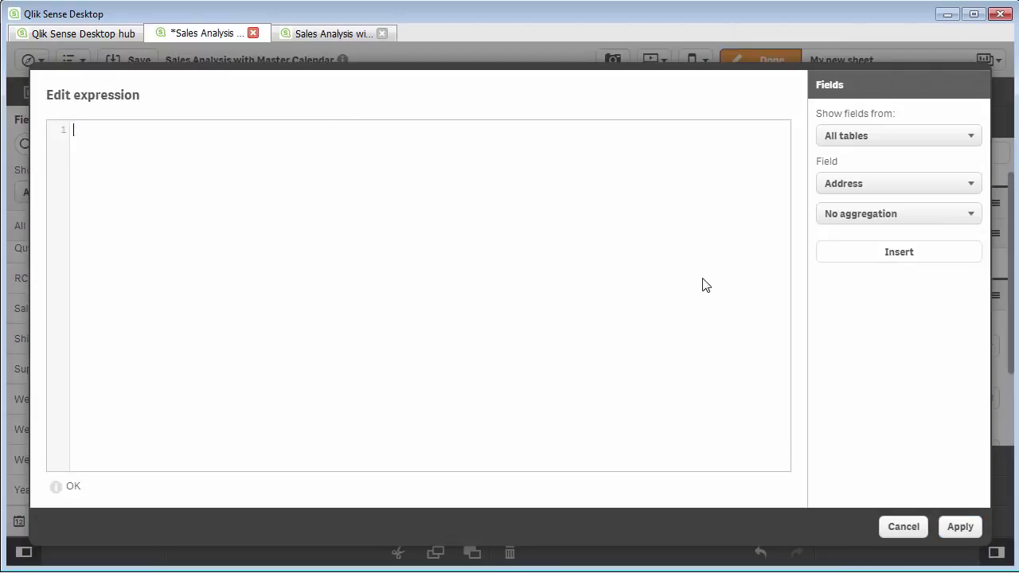
key("ctrl+v")
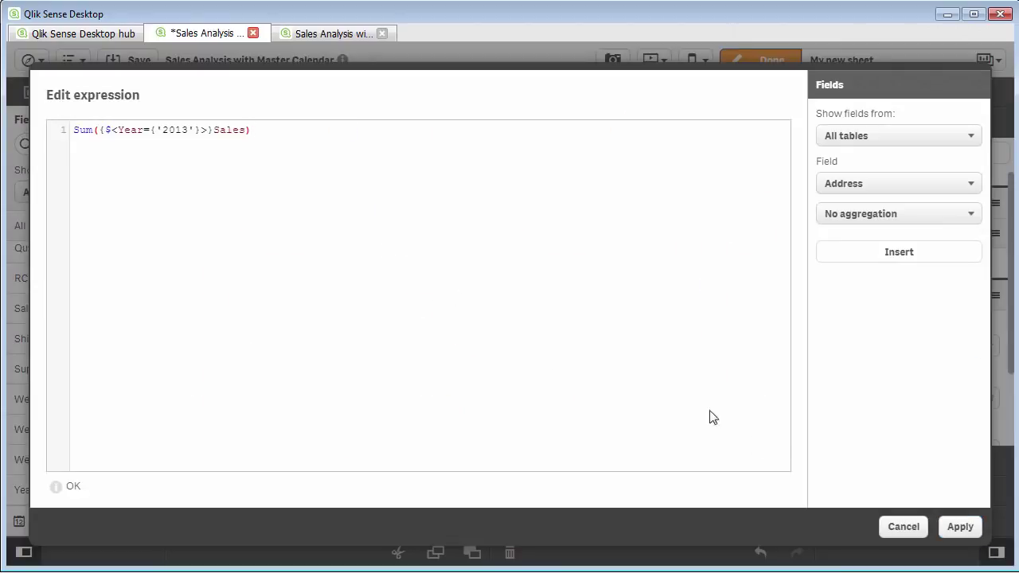
left_click(958, 529)
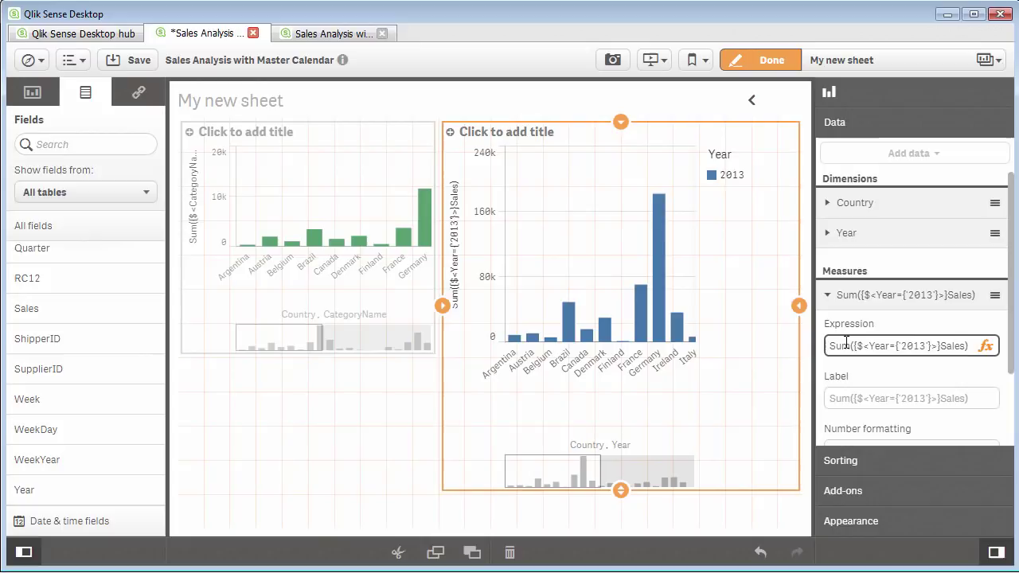
Edit the measure to Sum({$<Year={2013,2014}>}Sales) and apply it.
left_click(985, 345)
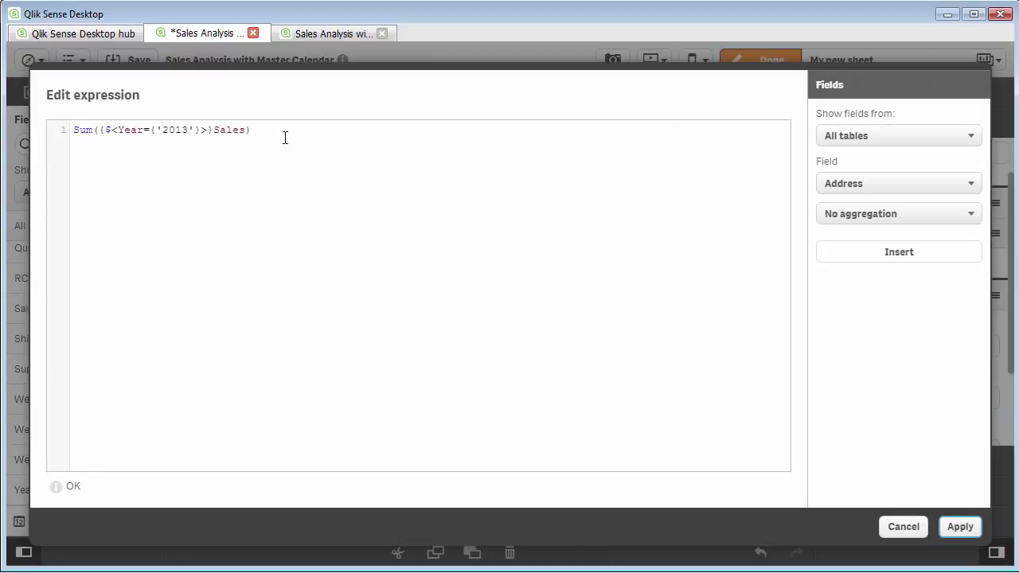
left_click(161, 130)
key("BackSpace")
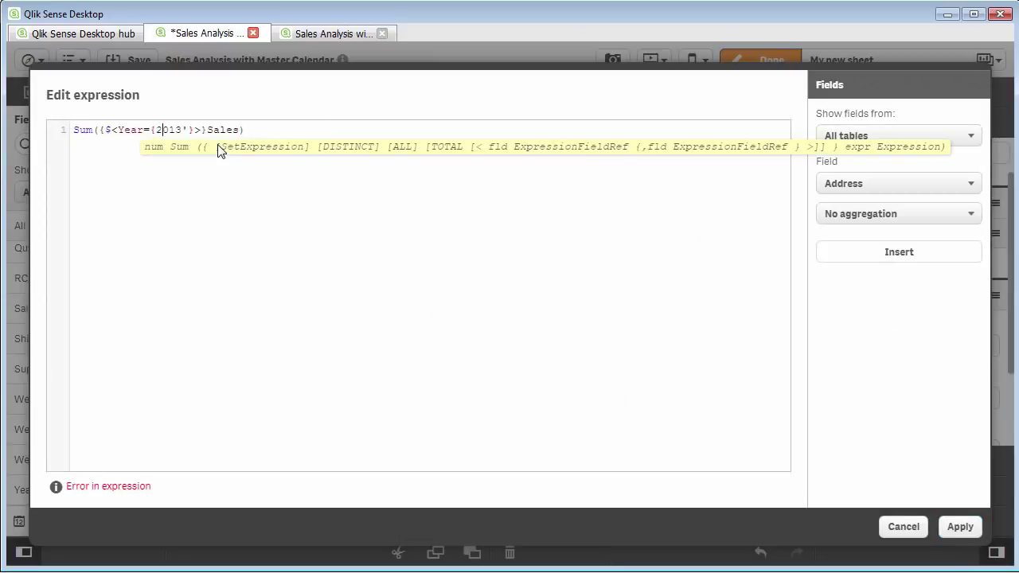
key("Delete")
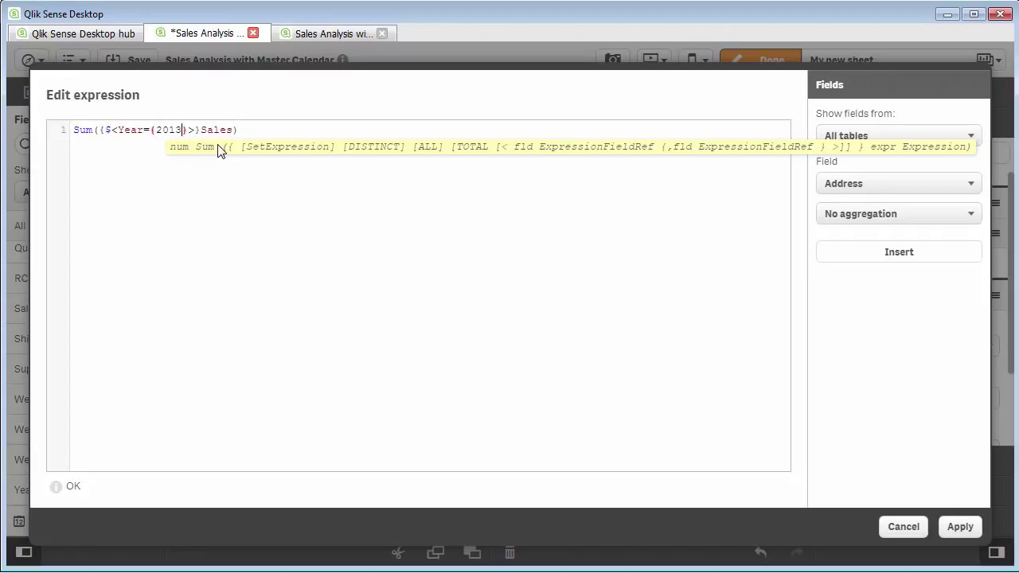
type(",2014")
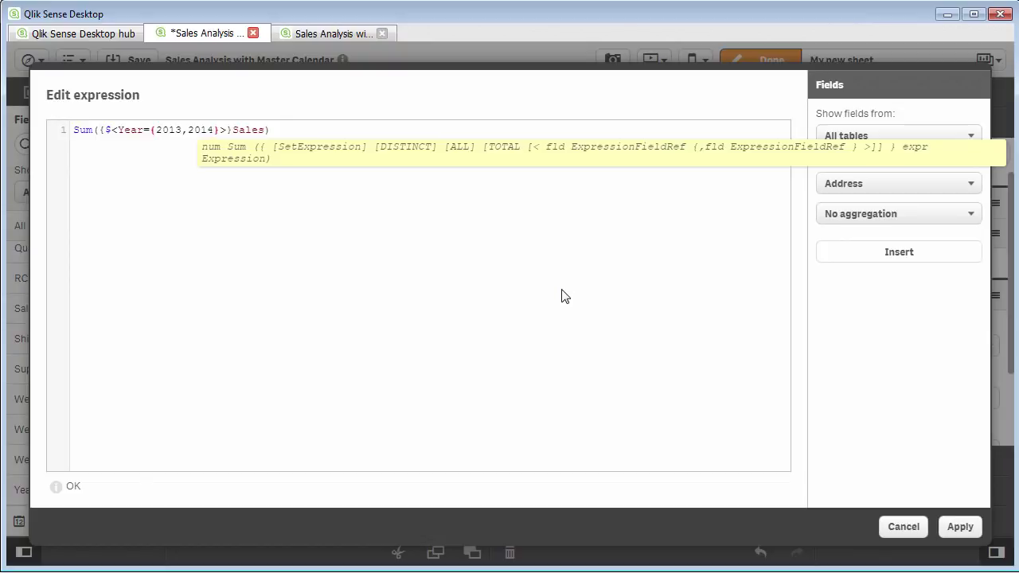
left_click(969, 528)
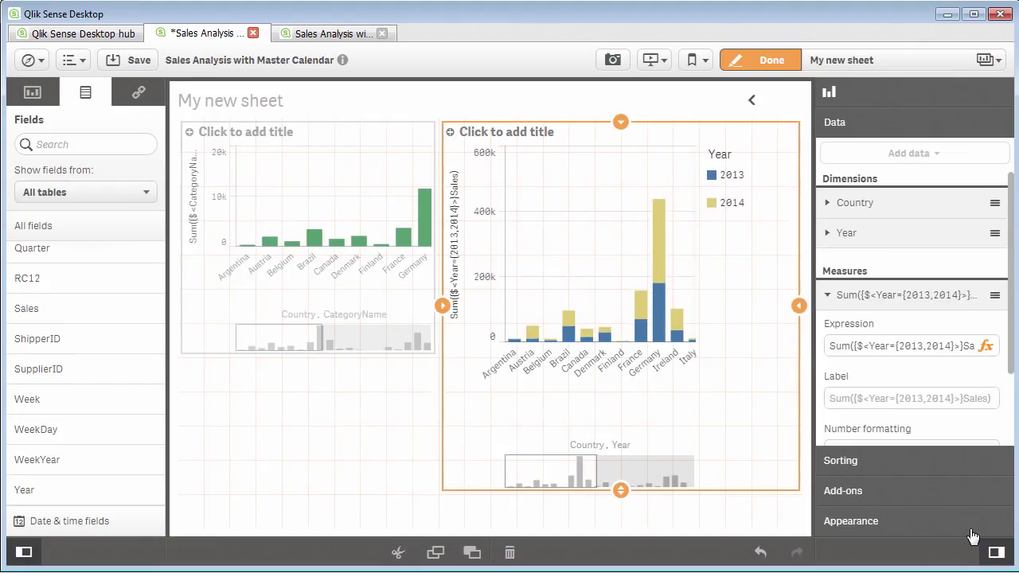
Change the measure's year set to {">2013"}, dropping 2014, so it reads Sum({$<Year={">2013"}>}Sales).
left_click(986, 348)
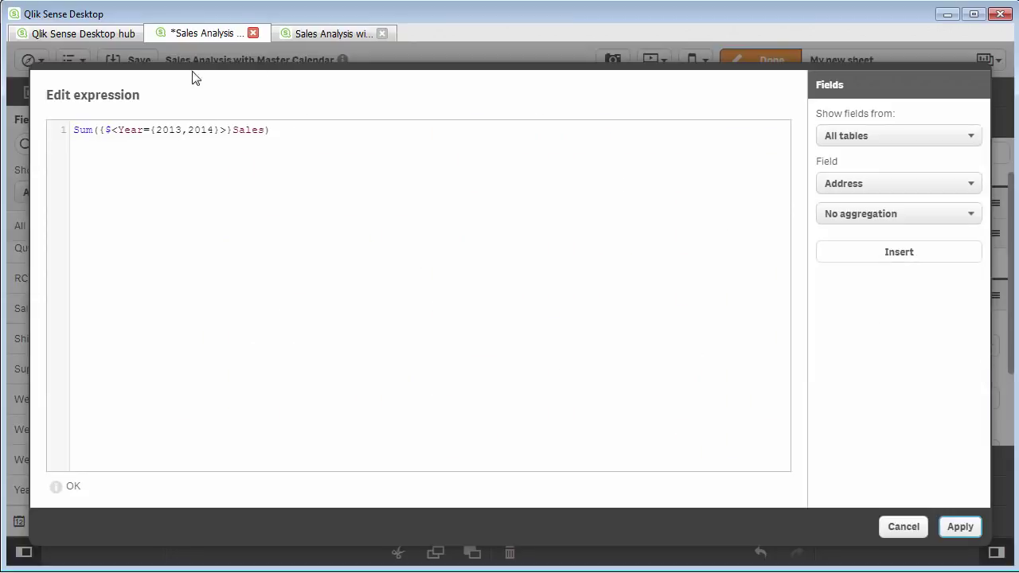
left_click(190, 129)
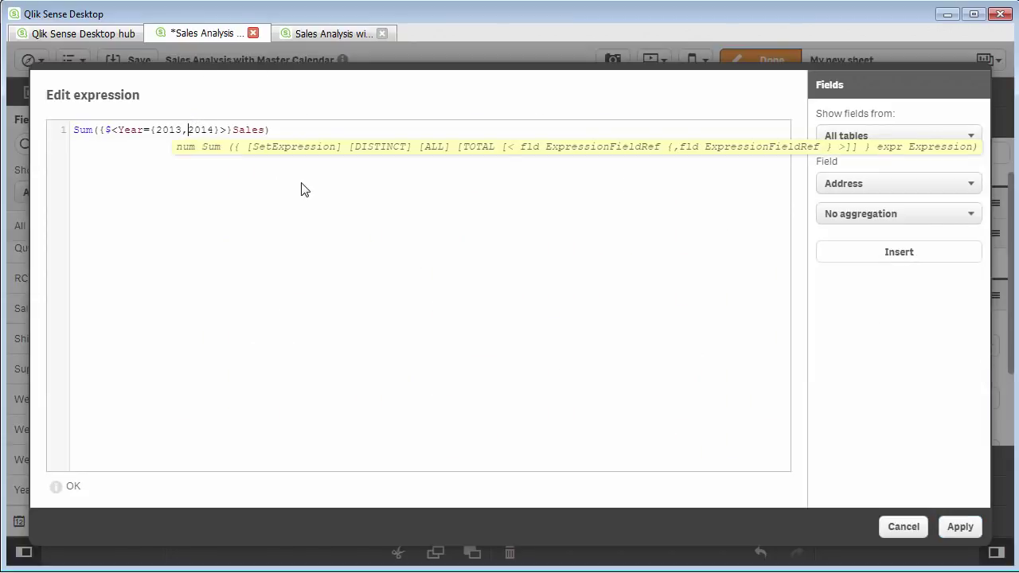
key("BackSpace")
key("BackSpace")
key("BackSpace")
key("BackSpace")
key("BackSpace")
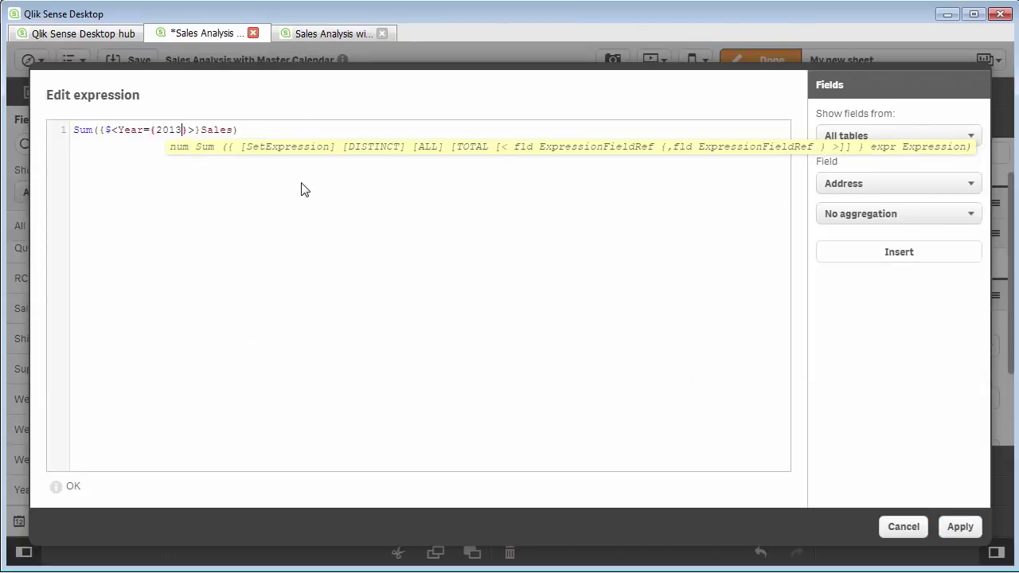
type("\"")
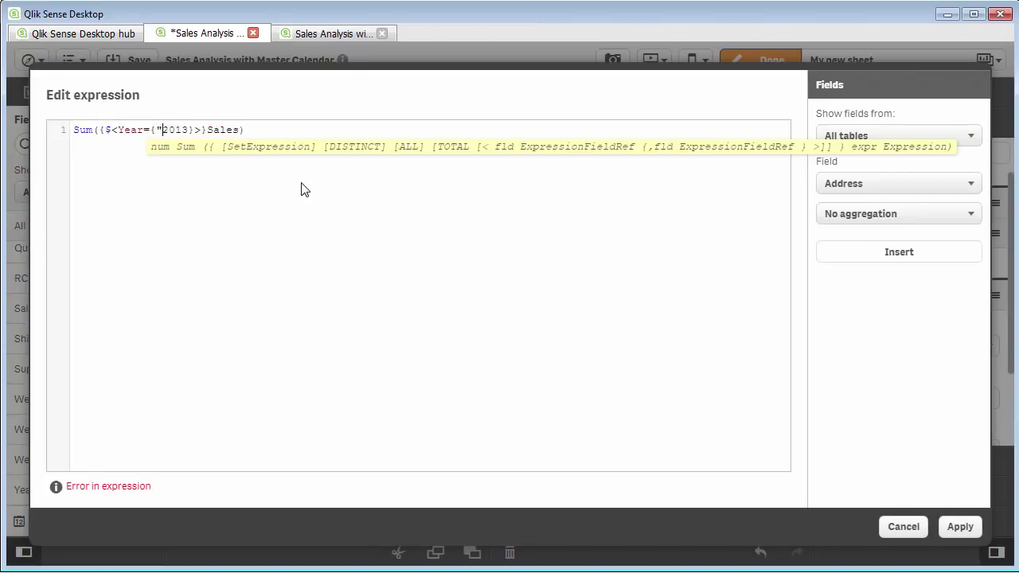
key("Right")
key("Right")
key("Right")
key("Right")
type("\"")
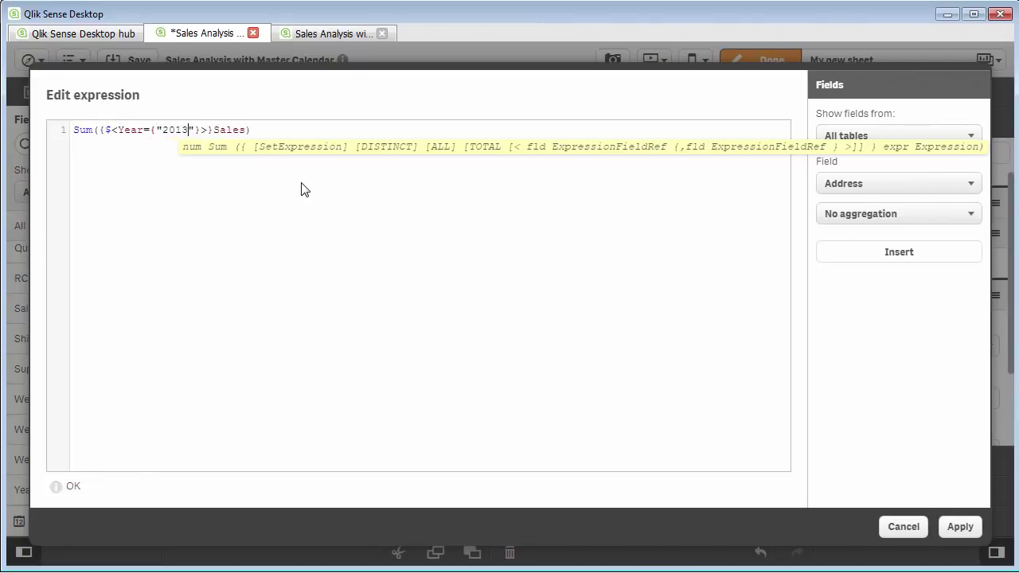
key("Left")
key("Left")
key("Left")
key("Left")
key("Left")
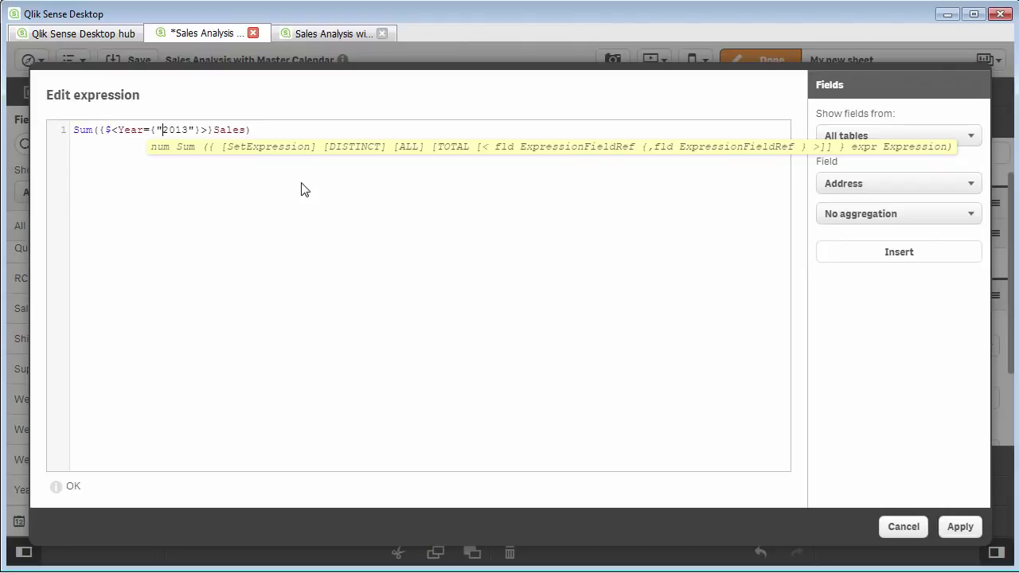
type(">")
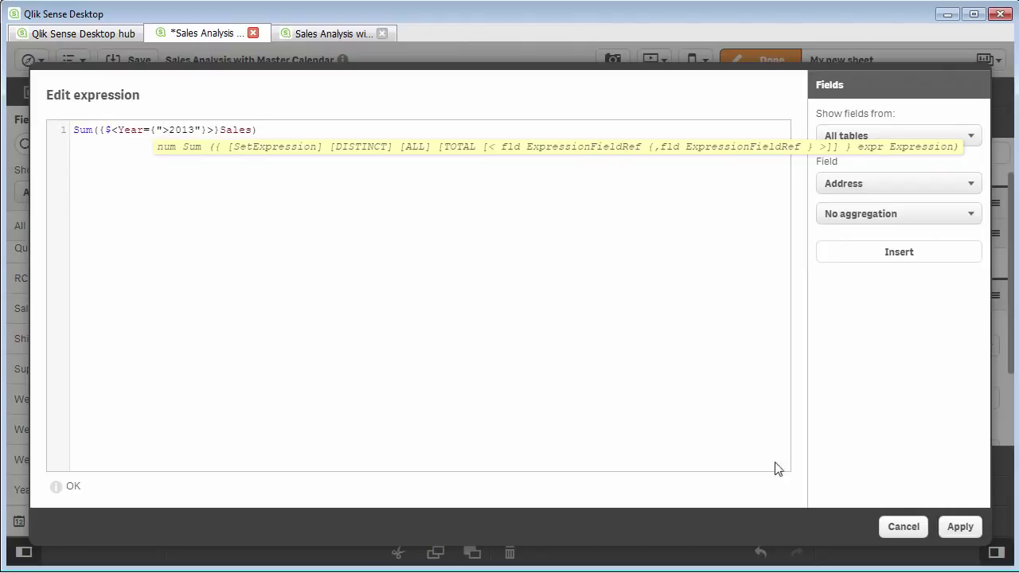
left_click(963, 527)
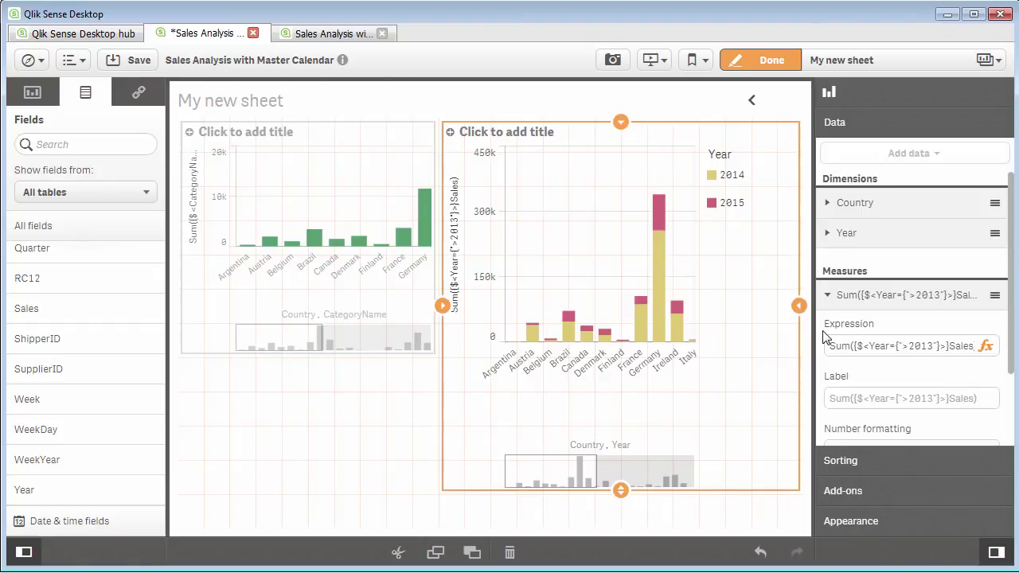
Select the SET vDefaultCat = 'Babywear'; line in the Notepad notes.
key("alt+Tab")
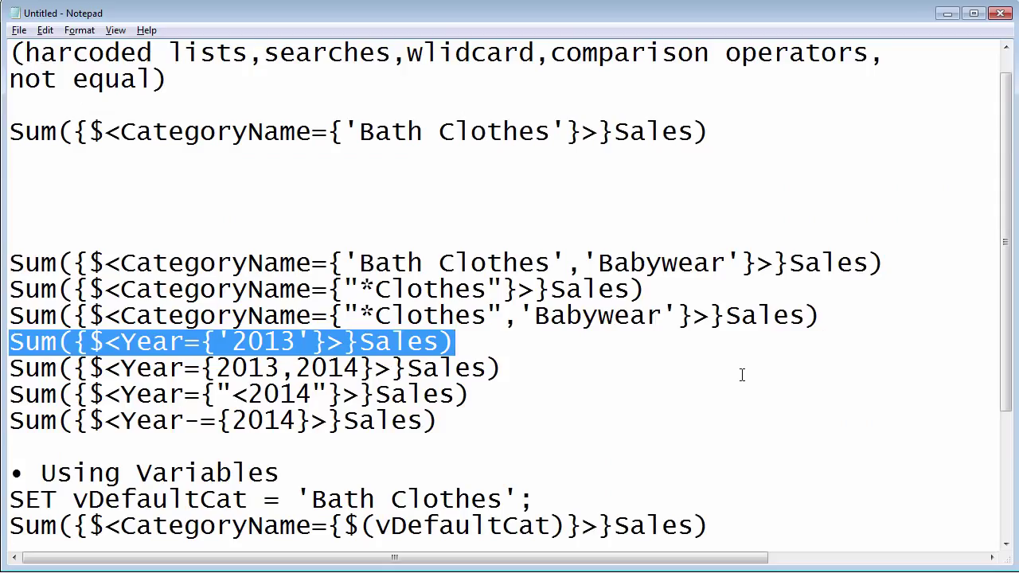
left_click(740, 376)
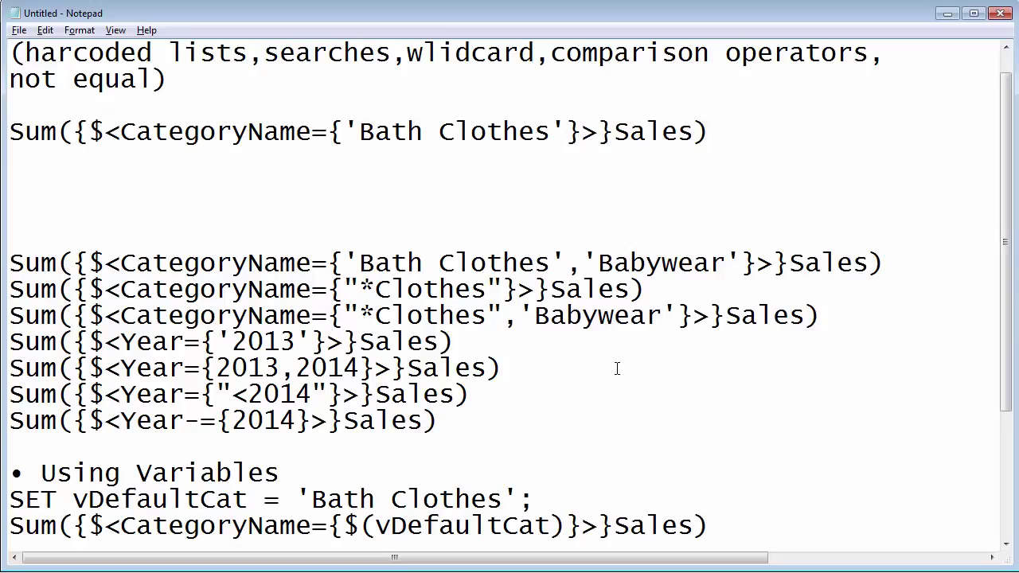
scroll(617, 367, "down", 1)
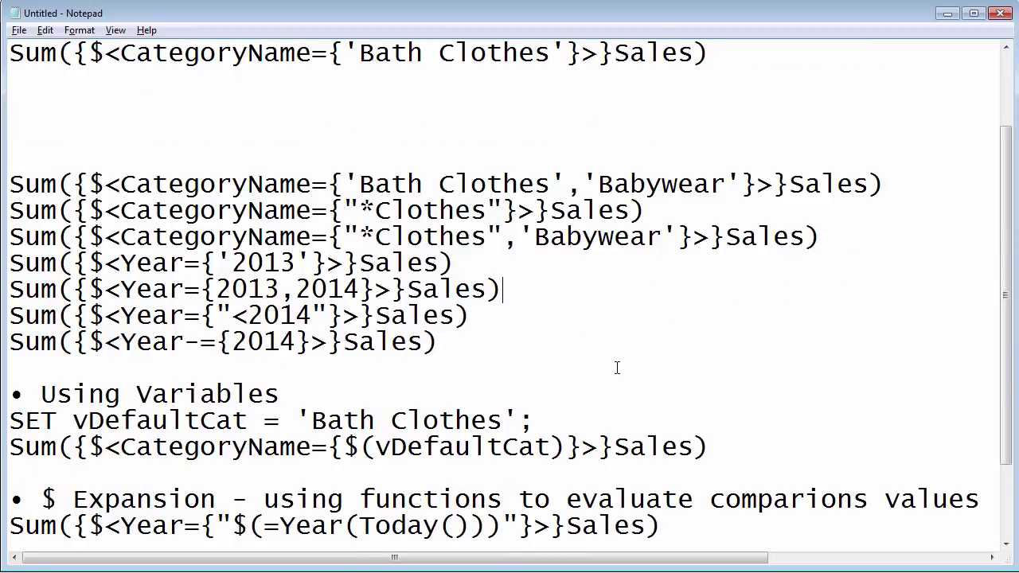
scroll(616, 367, "down", 1)
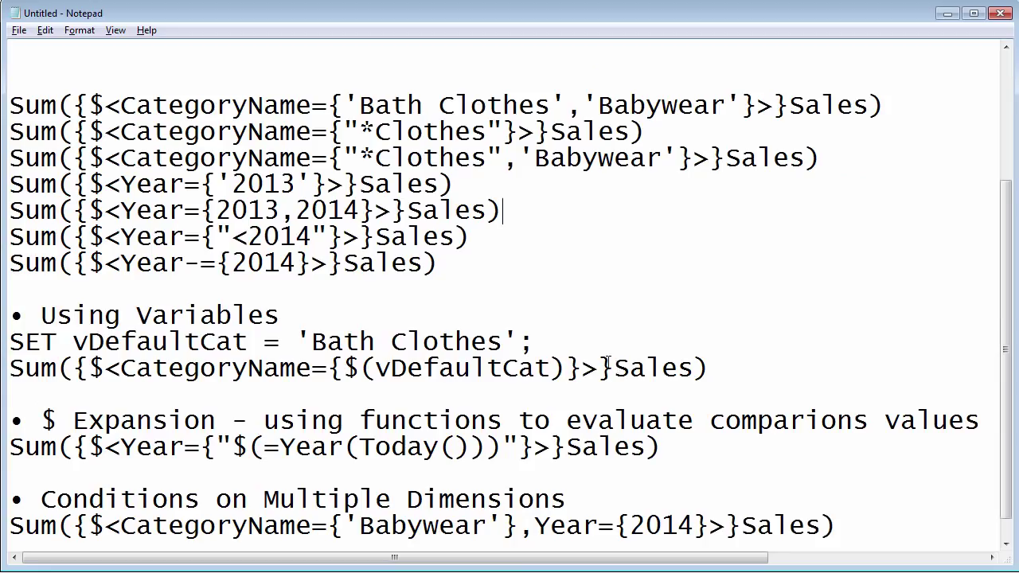
left_click_drag(535, 341, 3, 338)
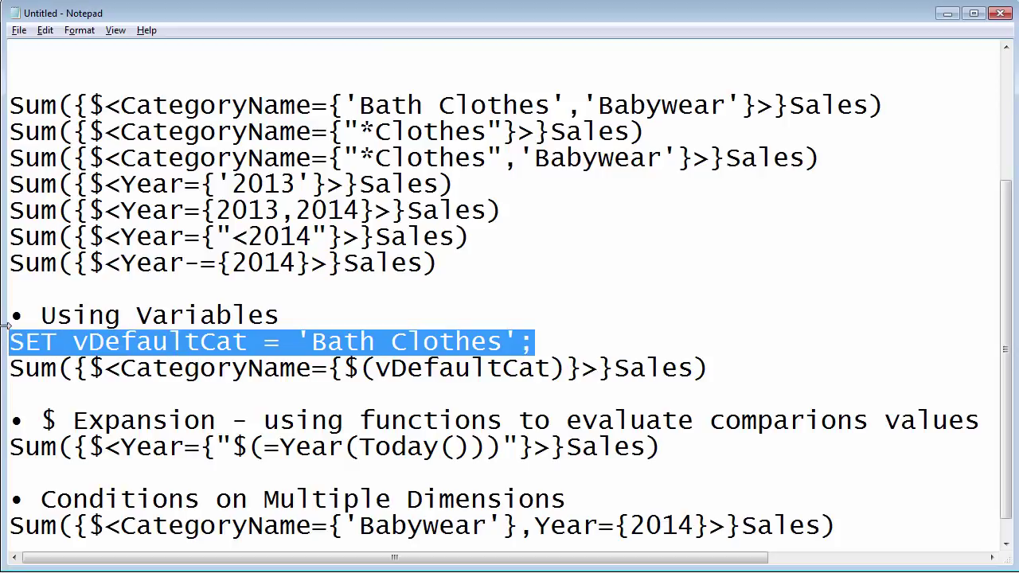
key("alt+Tab")
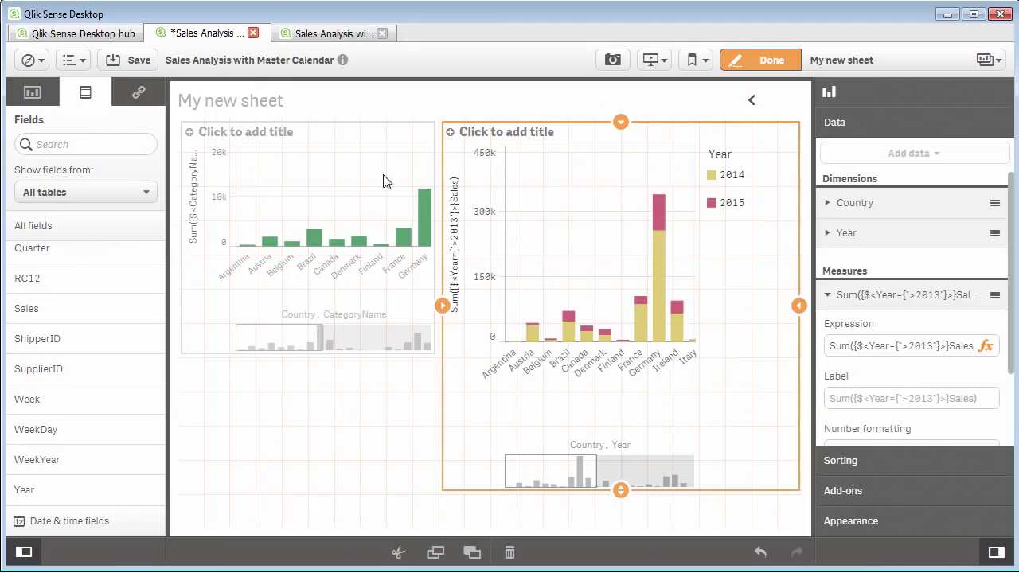
Save the app and reload its data with the Variables section defining vDefaultCat as 'Babywear'.
left_click(129, 59)
left_click(334, 33)
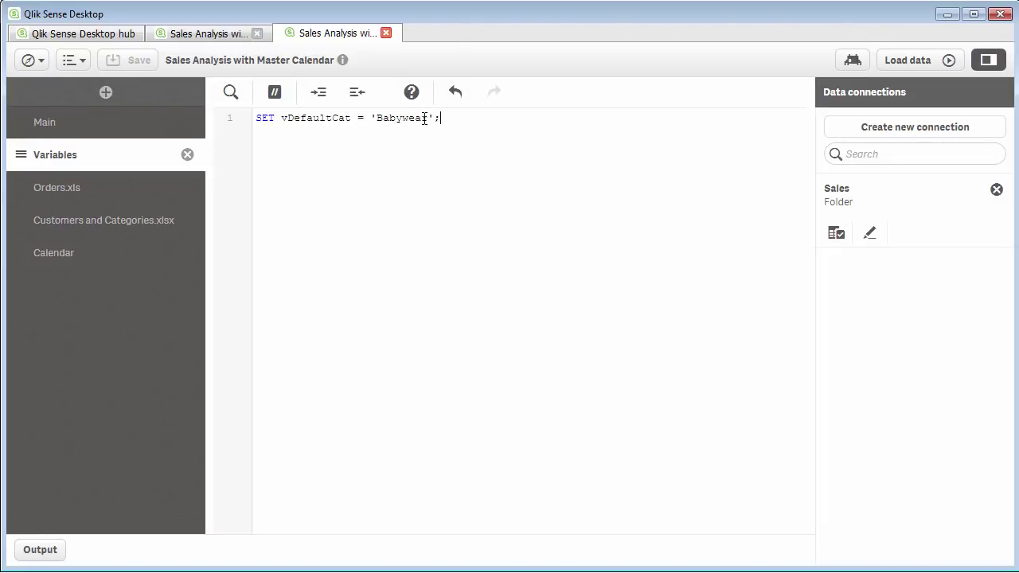
left_click(911, 66)
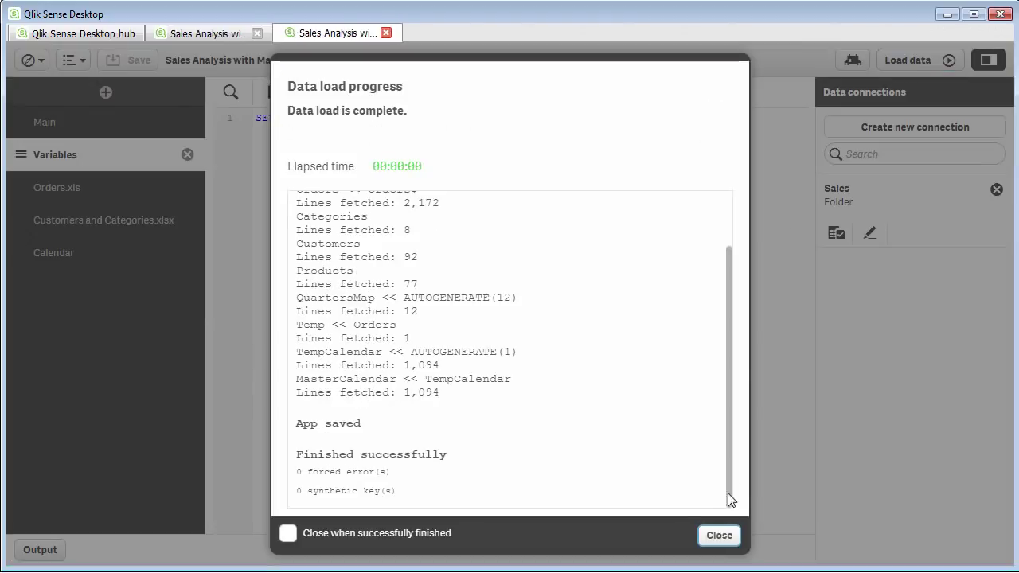
left_click(719, 535)
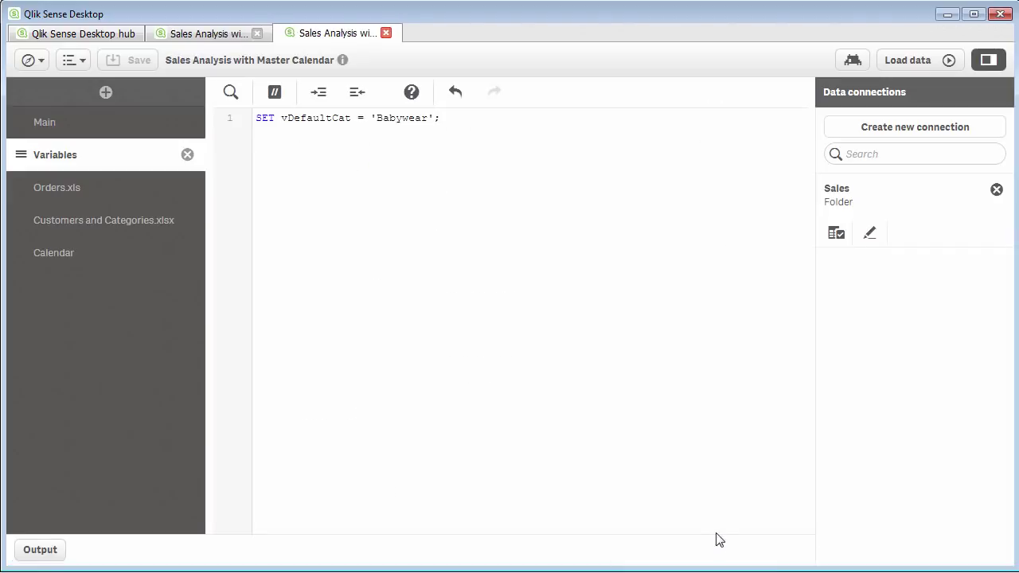
Replace the right chart's measure with Sum({$<CategoryName={$(vDefaultCat)}>}Sales), copied from the notes.
left_click(228, 33)
key("alt+Tab")
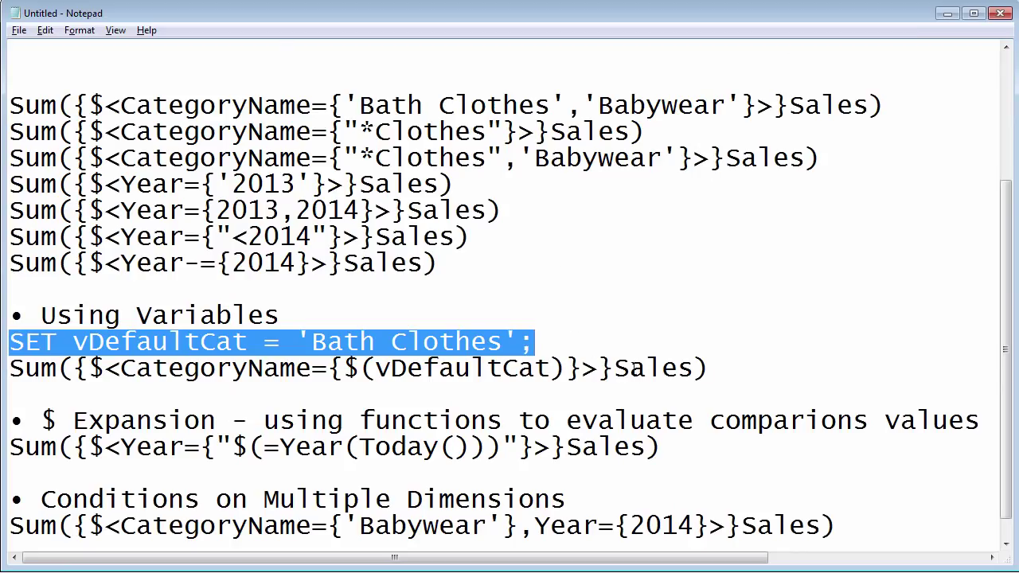
left_click_drag(721, 365, 14, 368)
key("ctrl+c")
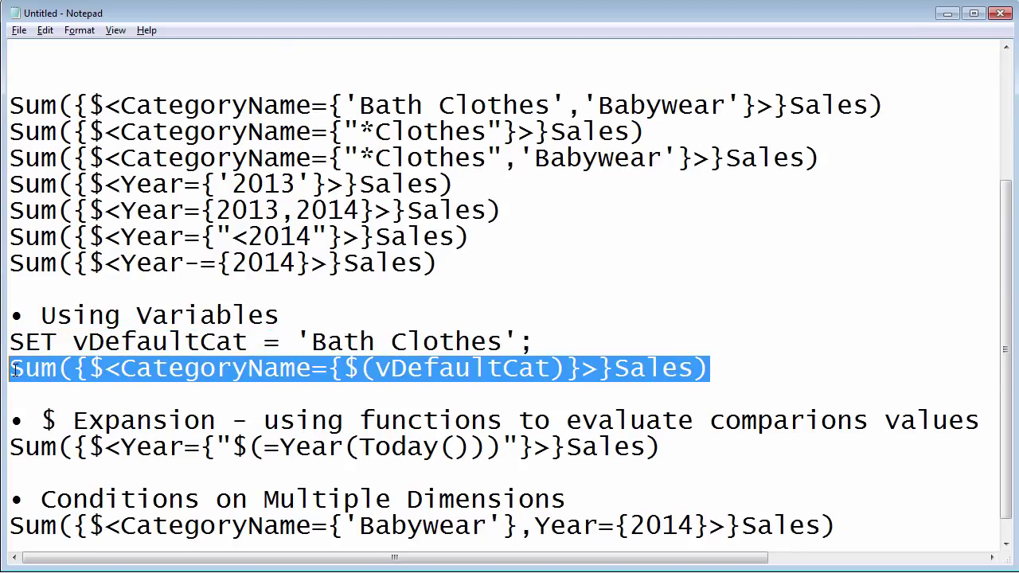
key("alt+Tab")
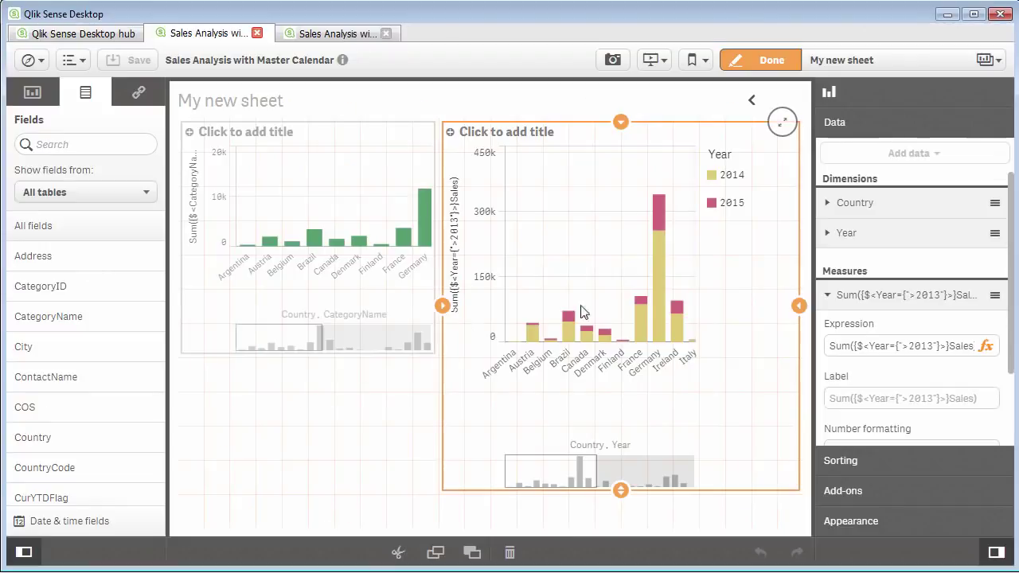
left_click(985, 348)
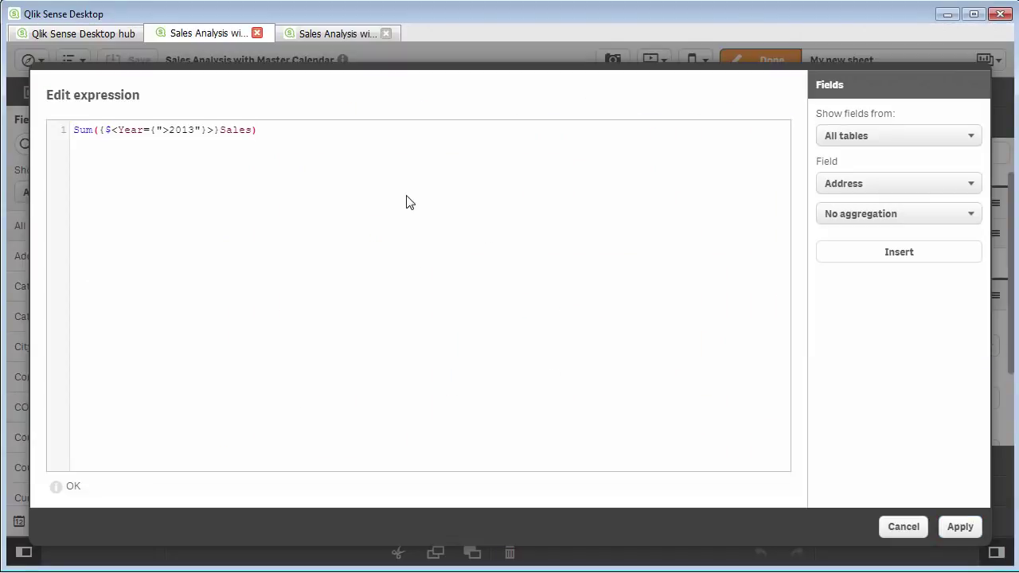
key("ctrl+a")
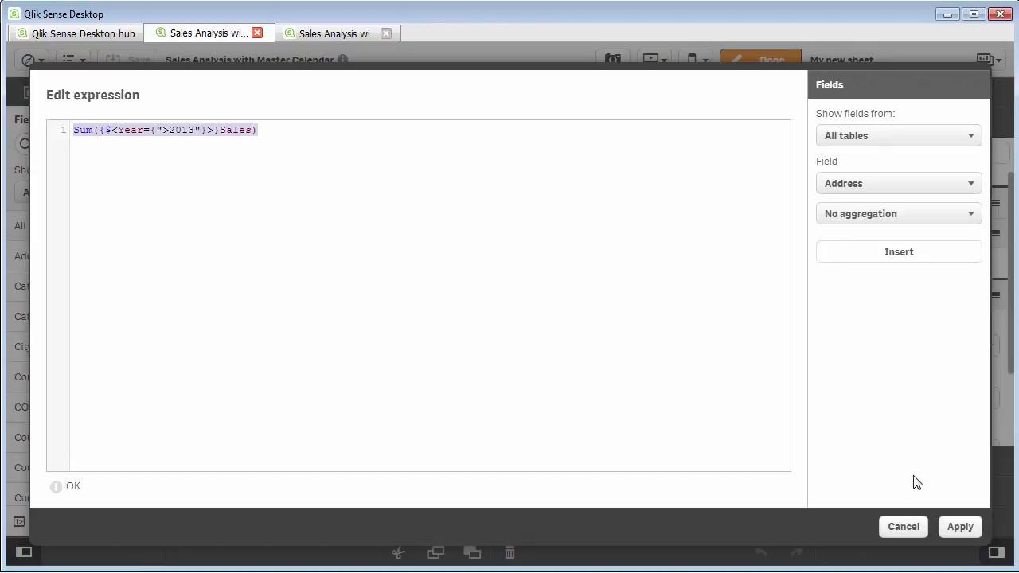
key("ctrl+v")
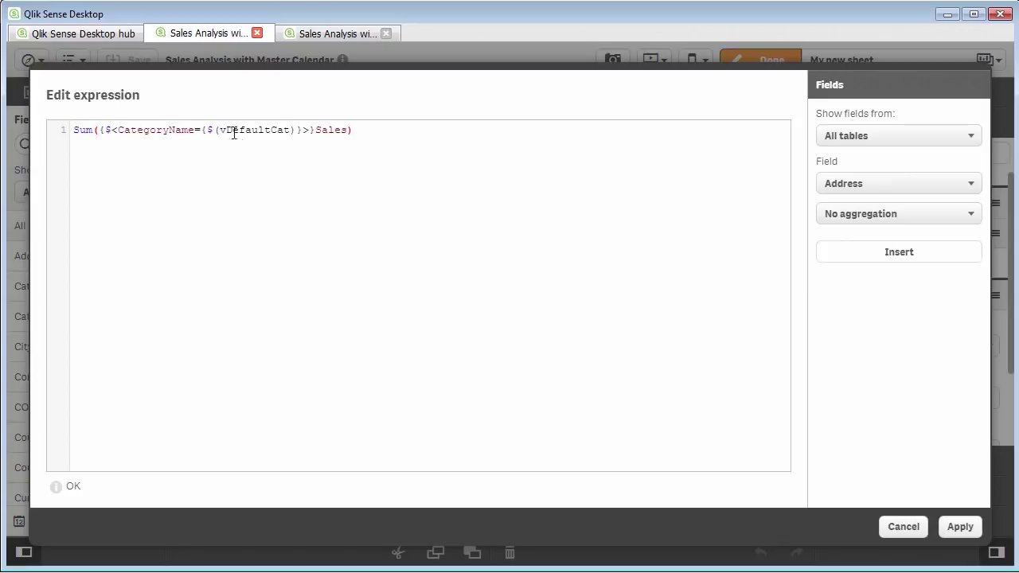
left_click_drag(296, 130, 207, 130)
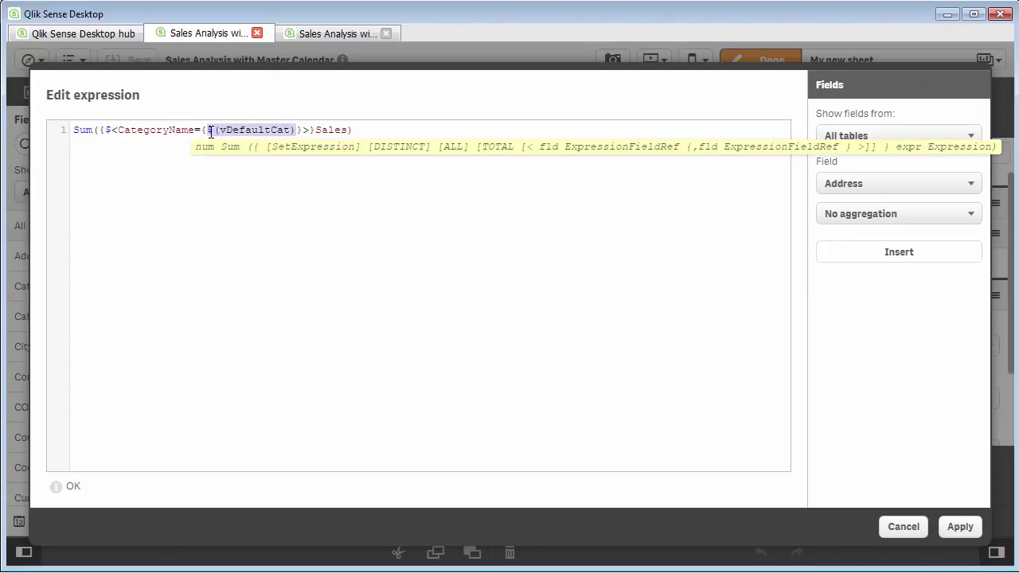
left_click(300, 219)
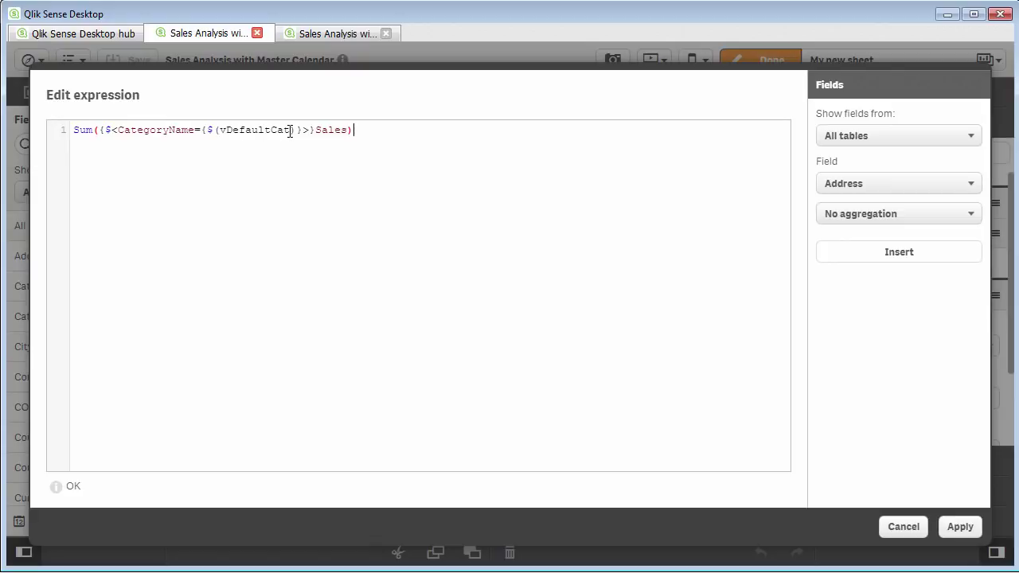
left_click(967, 528)
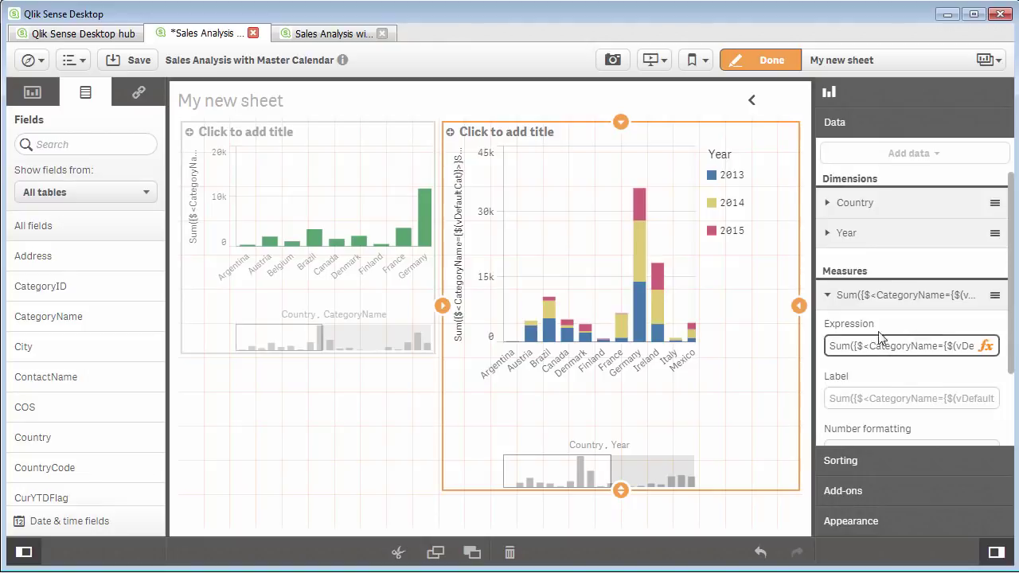
Replace the chart's Year dimension with CategoryName, then go back to the data load editor.
left_click(830, 296)
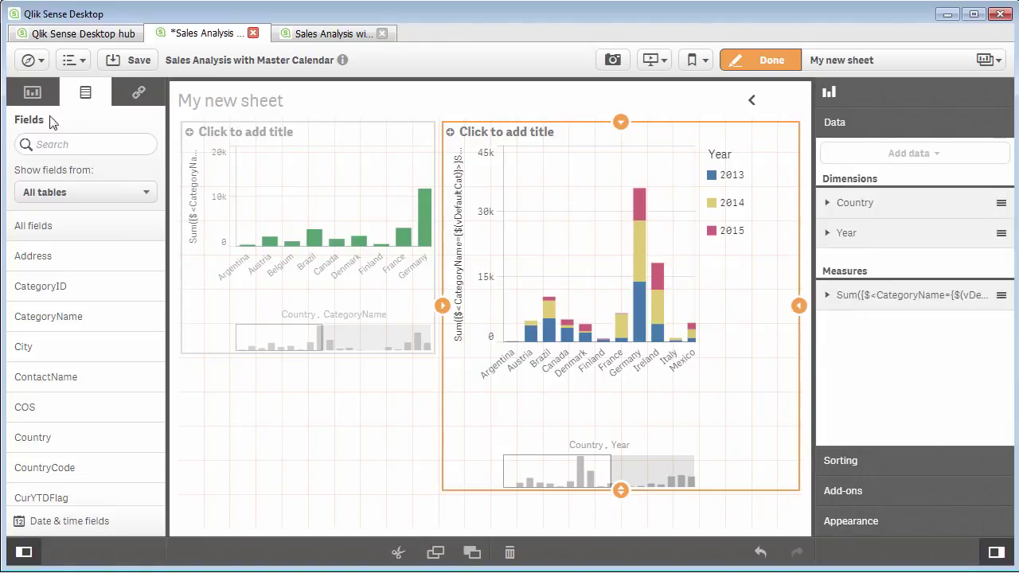
left_click_drag(69, 315, 591, 350)
left_click(625, 291)
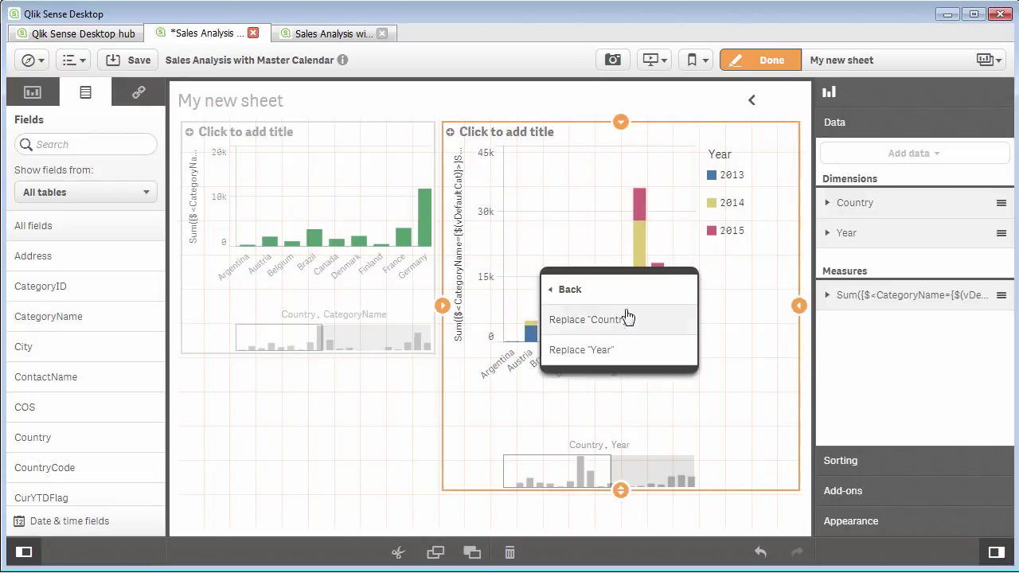
left_click(625, 347)
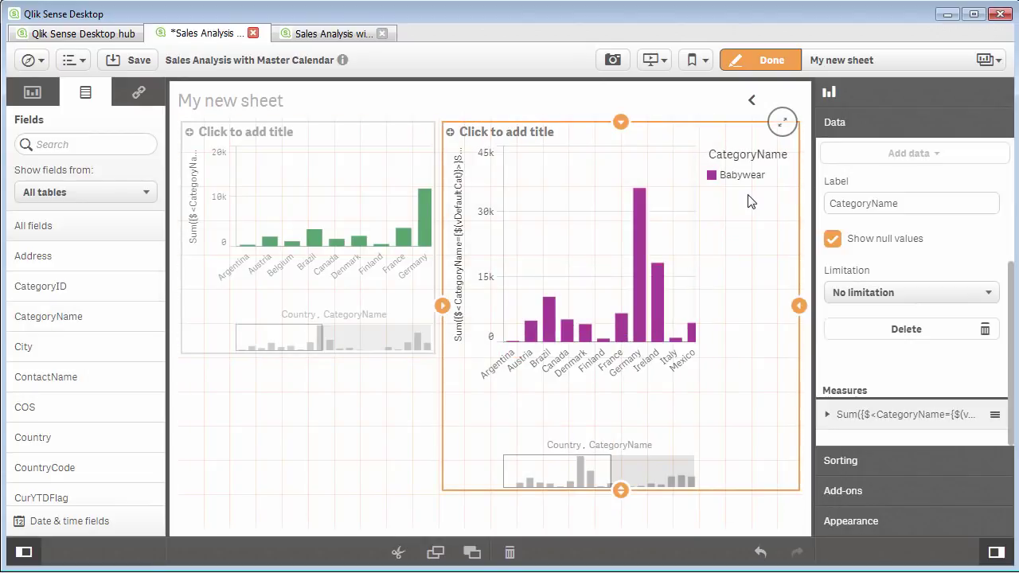
left_click(323, 33)
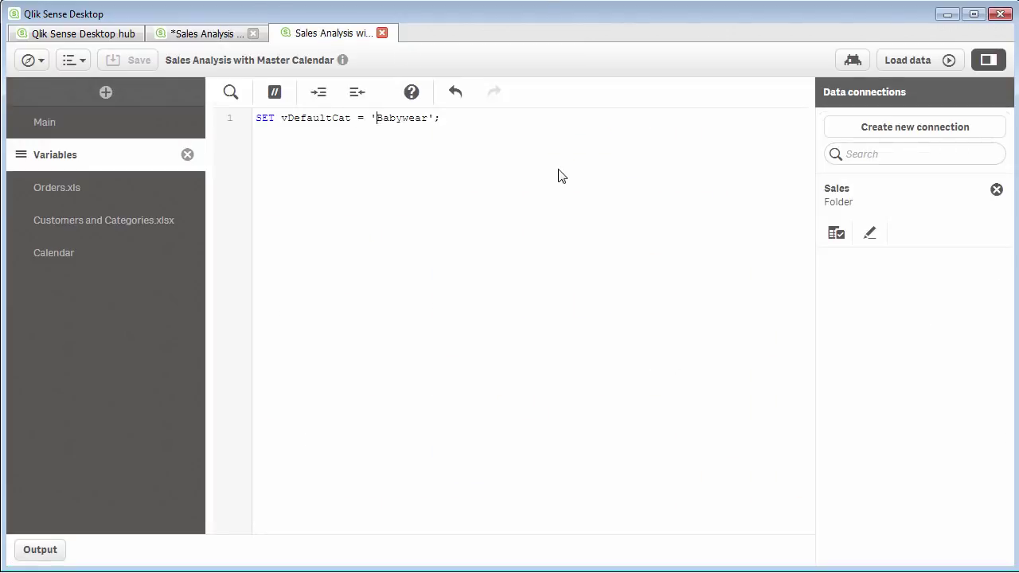
Change vDefaultCat to 'Sportwear', reload the data, and return to the chart sheet.
key("Delete")
key("Delete")
key("Delete")
key("Delete")
key("Delete")
key("Delete")
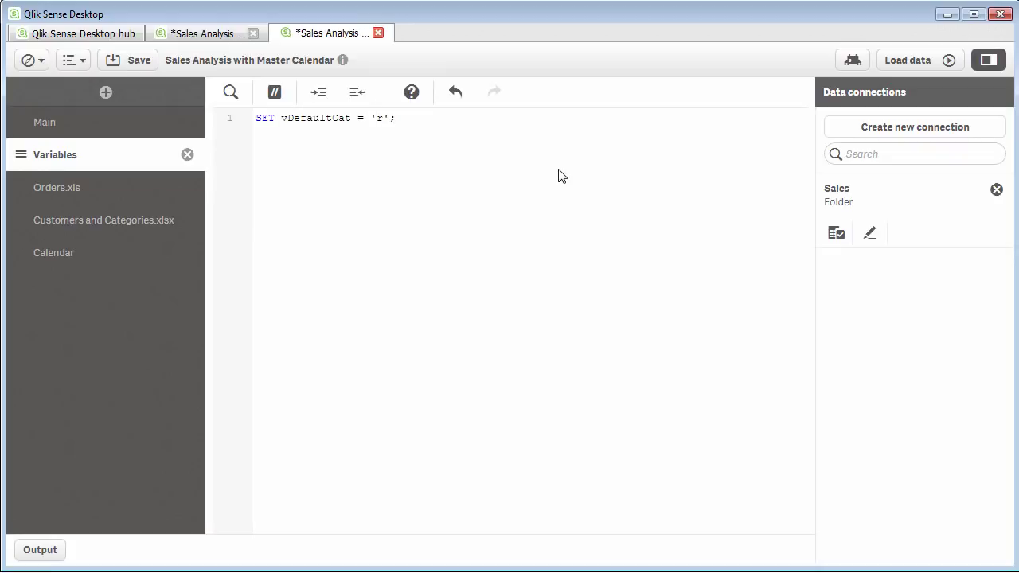
type("Sportwea")
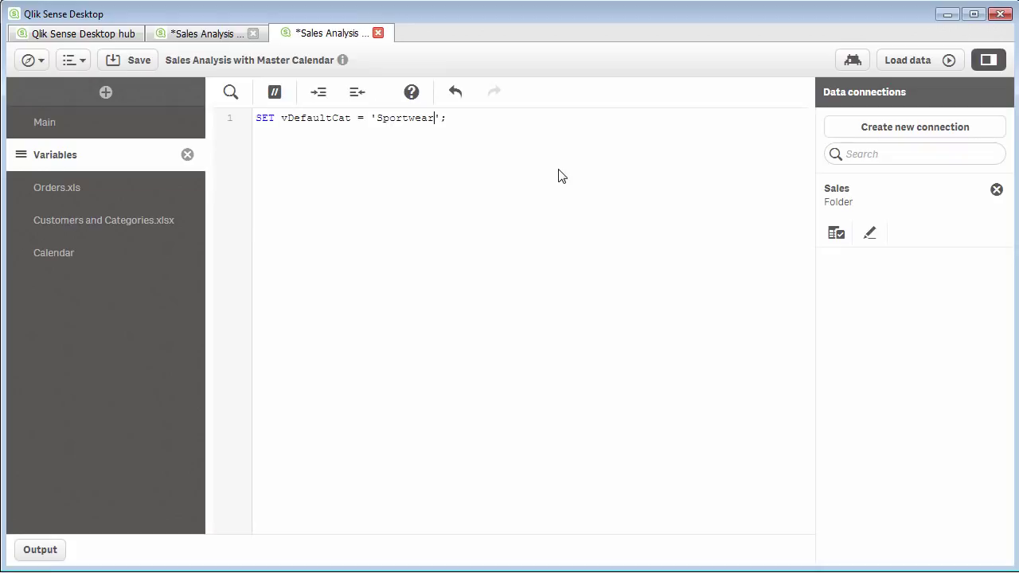
left_click(904, 62)
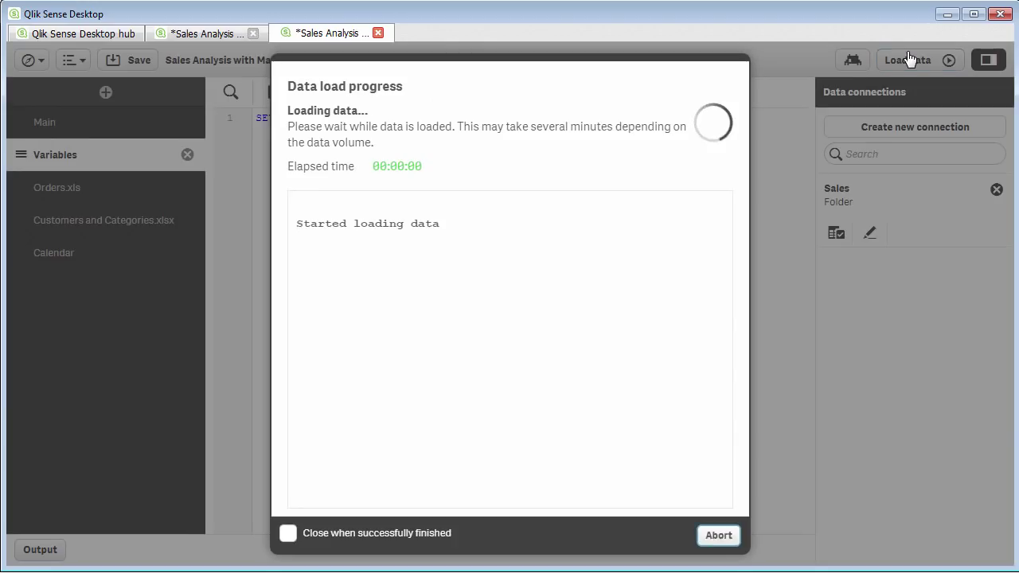
left_click(219, 32)
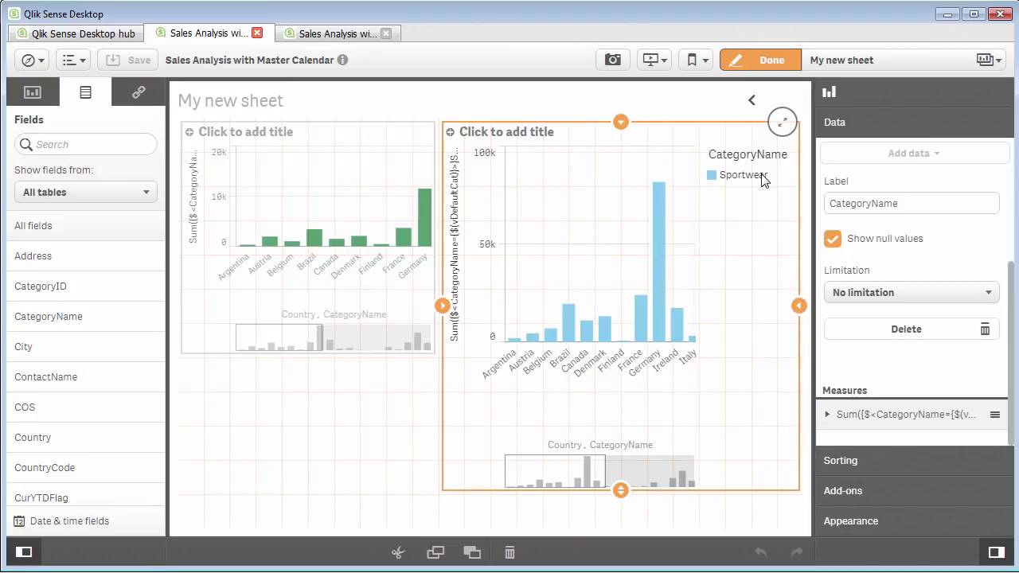
Select the Sum({$<Year={"$(=Year(Today()))"}>}Sales) line in the Notepad notes.
key("alt+Tab")
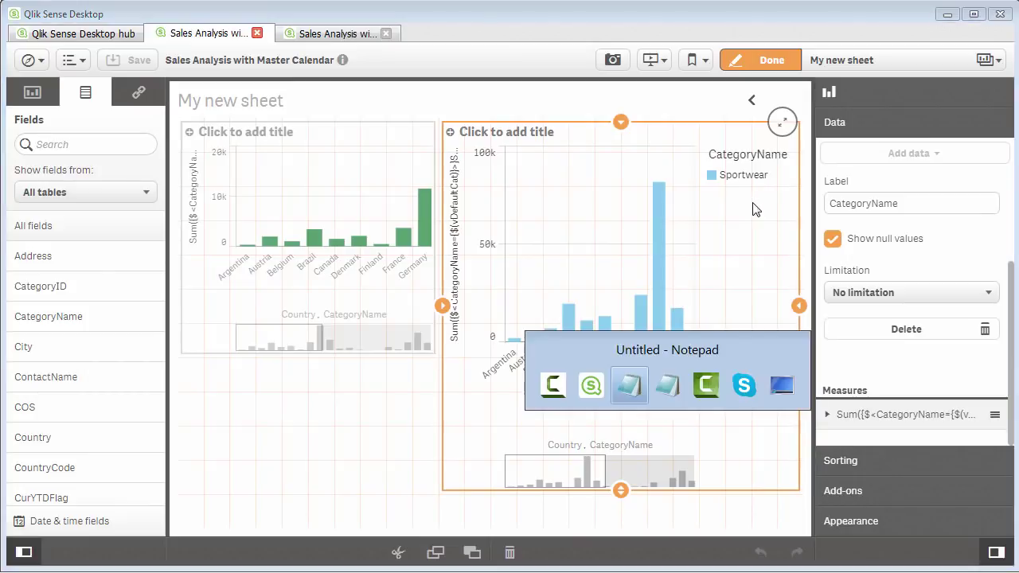
left_click(655, 319)
scroll(658, 322, "down", 1)
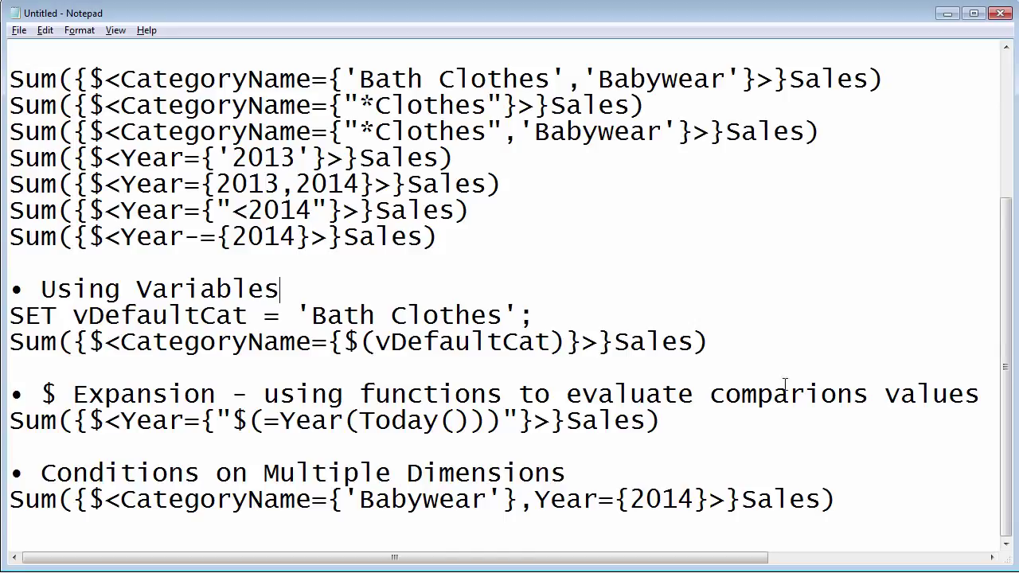
left_click_drag(720, 422, 10, 423)
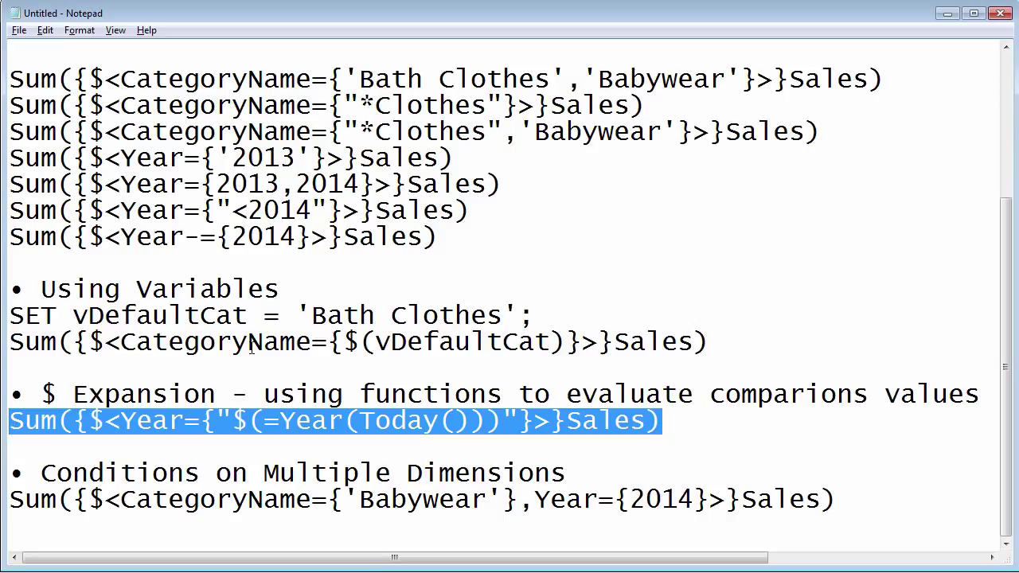
key("alt+Tab")
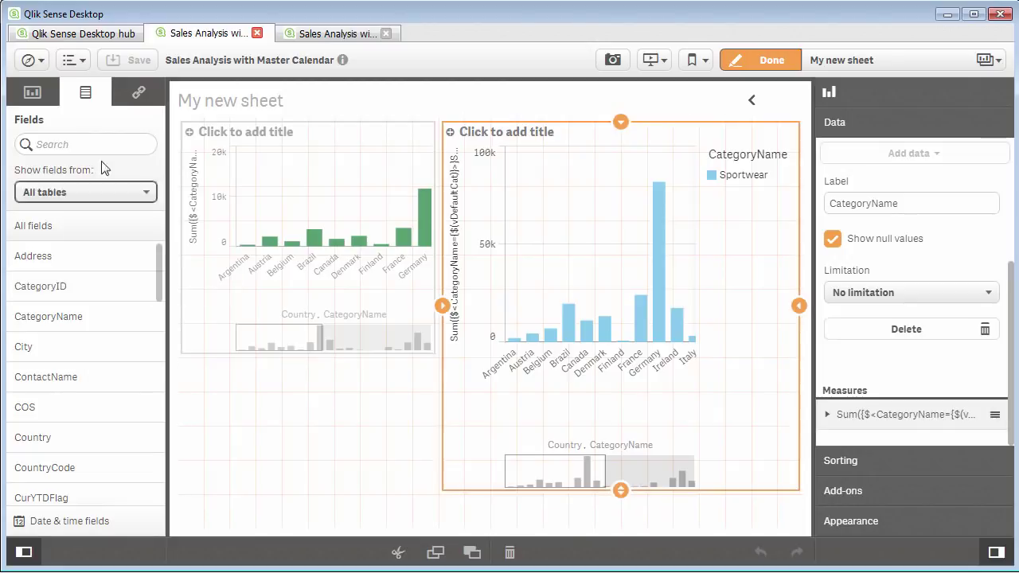
Add a KPI below the first bar chart showing the sum of Sales.
left_click(37, 100)
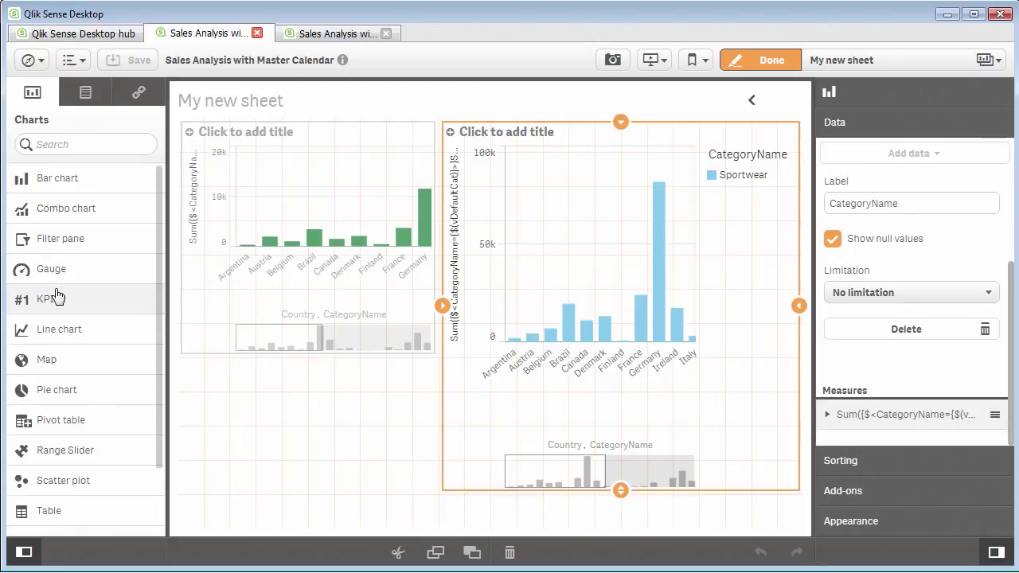
left_click_drag(56, 293, 322, 434)
left_click(328, 454)
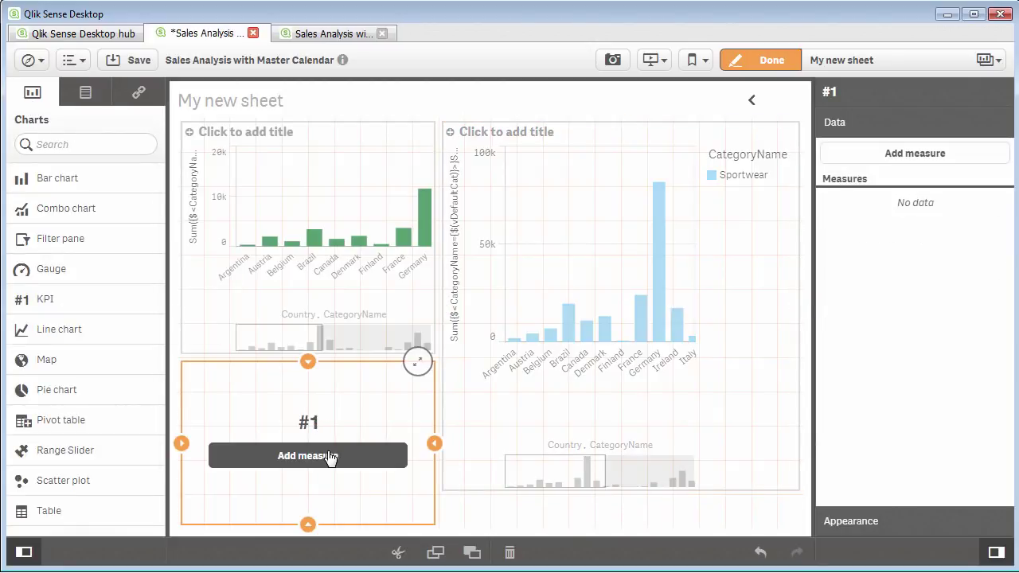
type("sal")
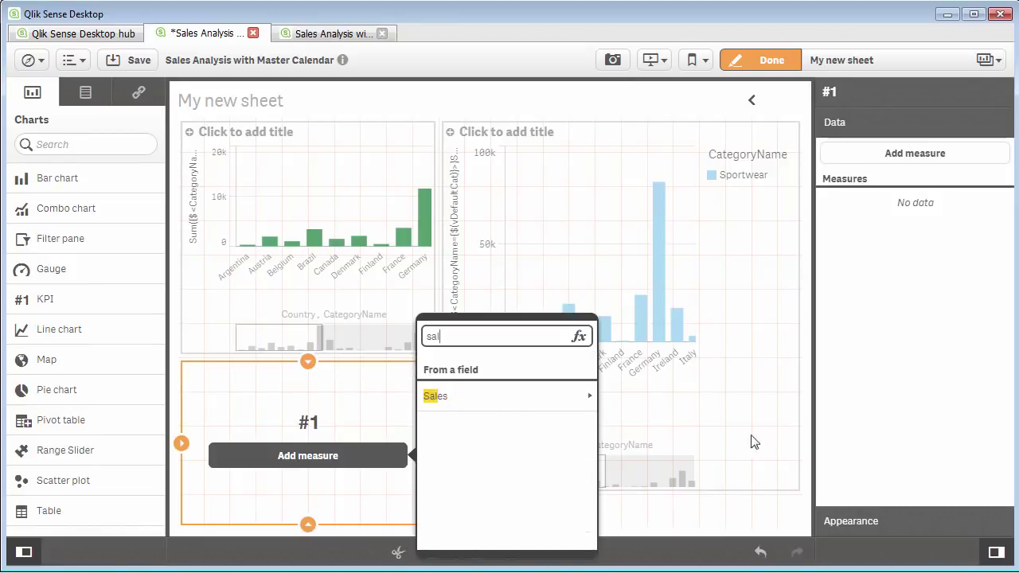
left_click(584, 398)
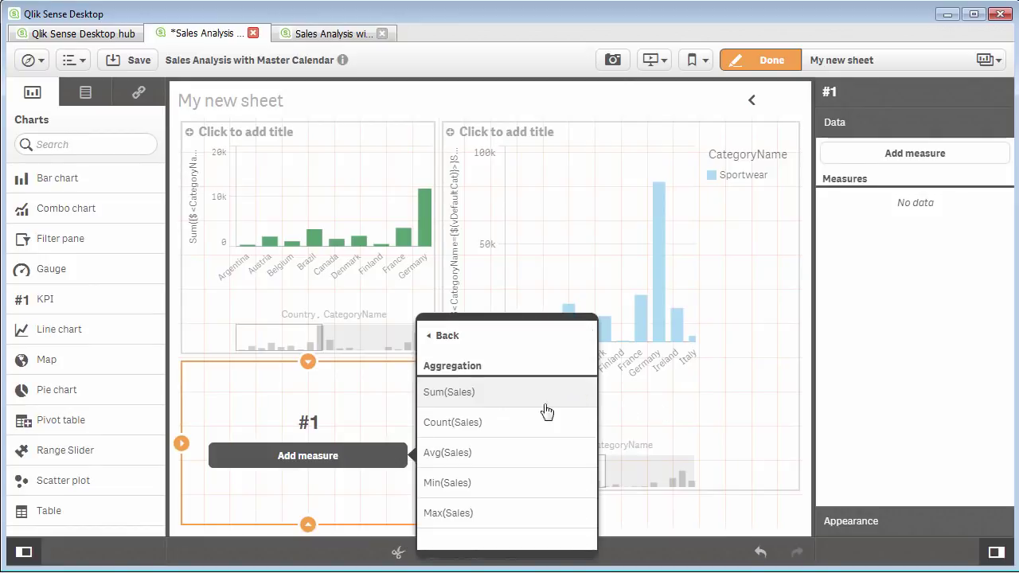
left_click(478, 402)
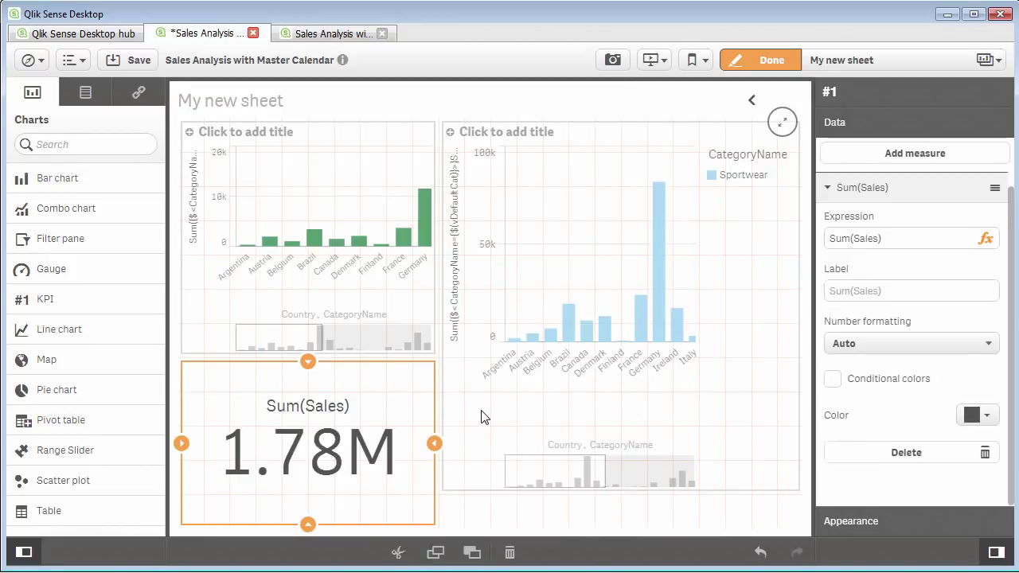
Rewrite the KPI measure as Sum({$<Year={2015}>}Sales).
left_click(984, 238)
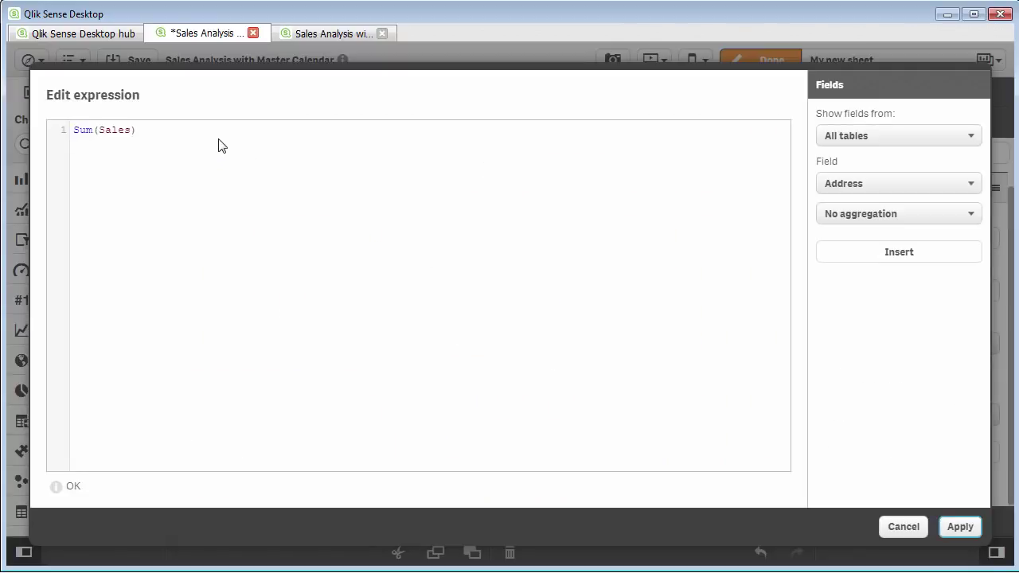
key("ctrl+a")
type("Su")
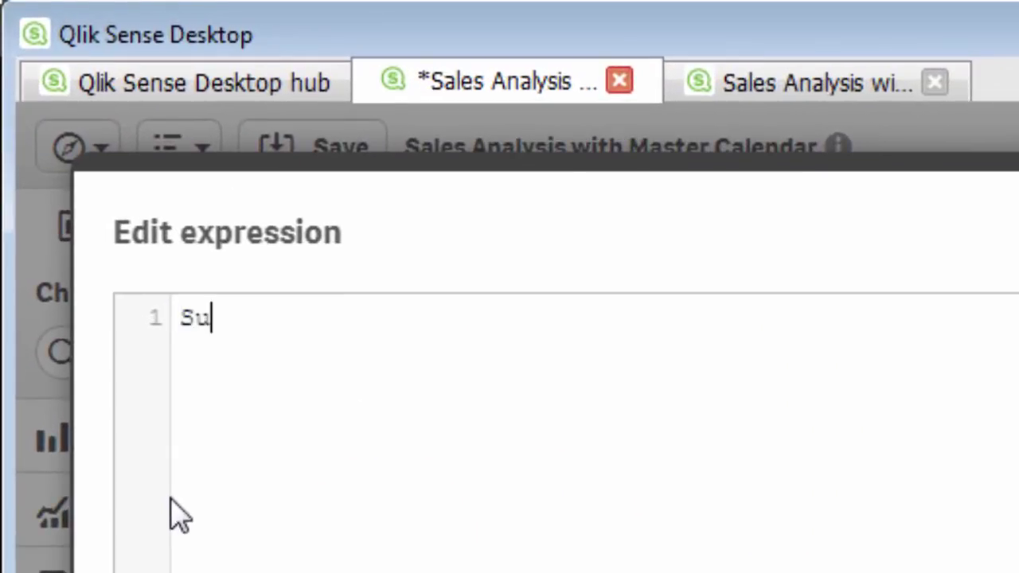
type("m(Sale")
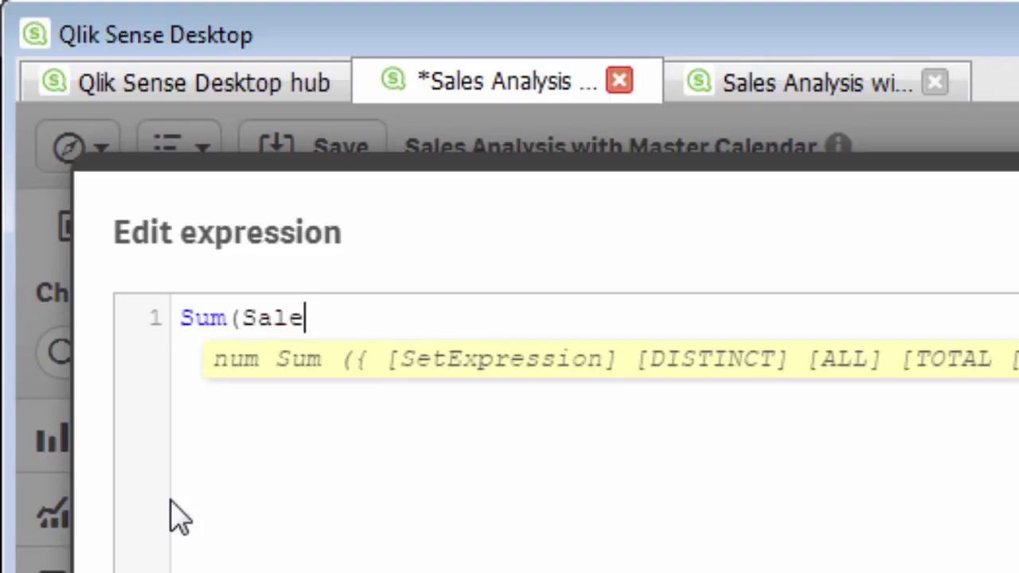
type("s)")
key("Left")
key("Left")
key("Left")
key("Left")
key("Left")
key("Left")
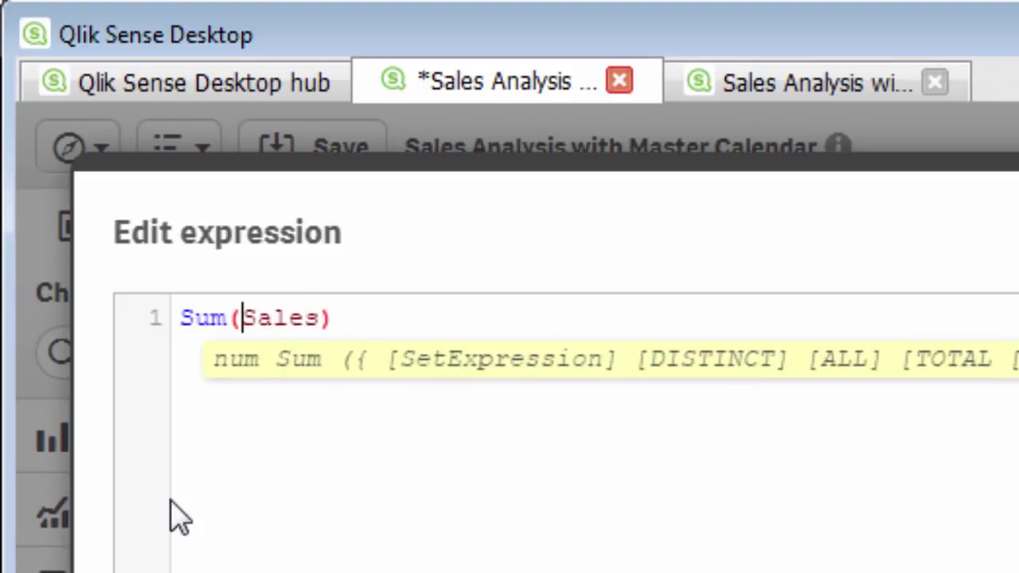
type("{")
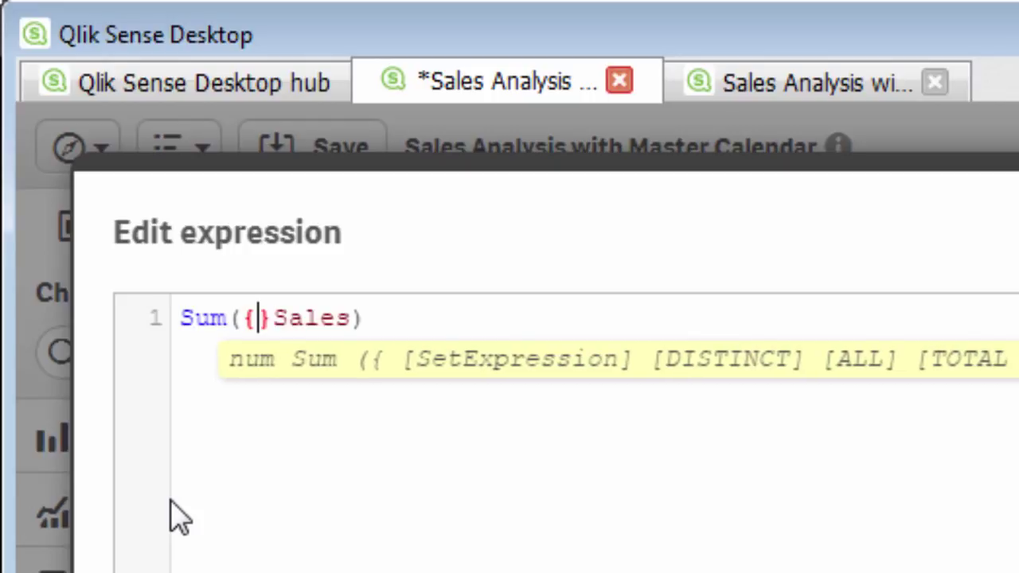
type("$<>")
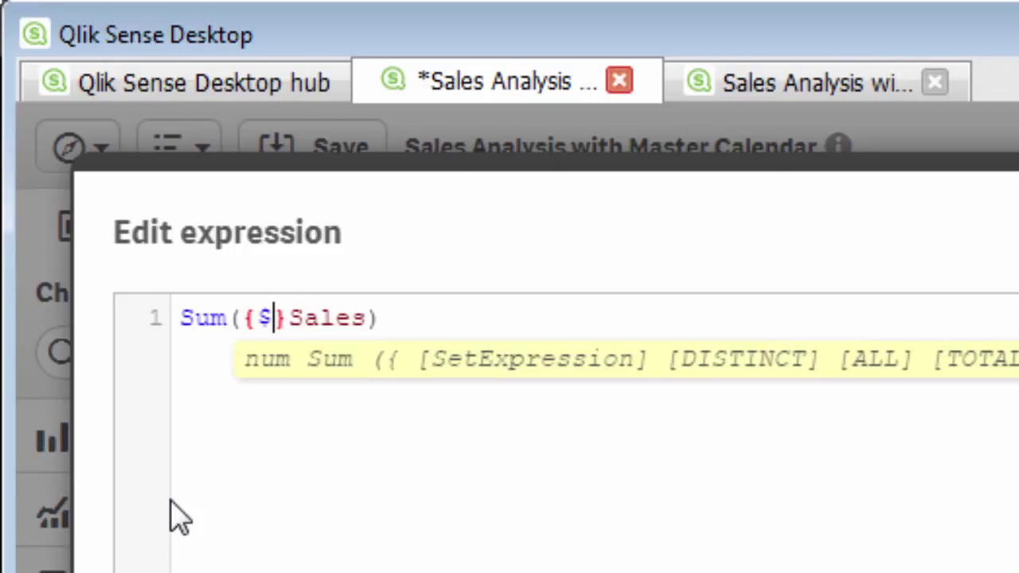
key("Left")
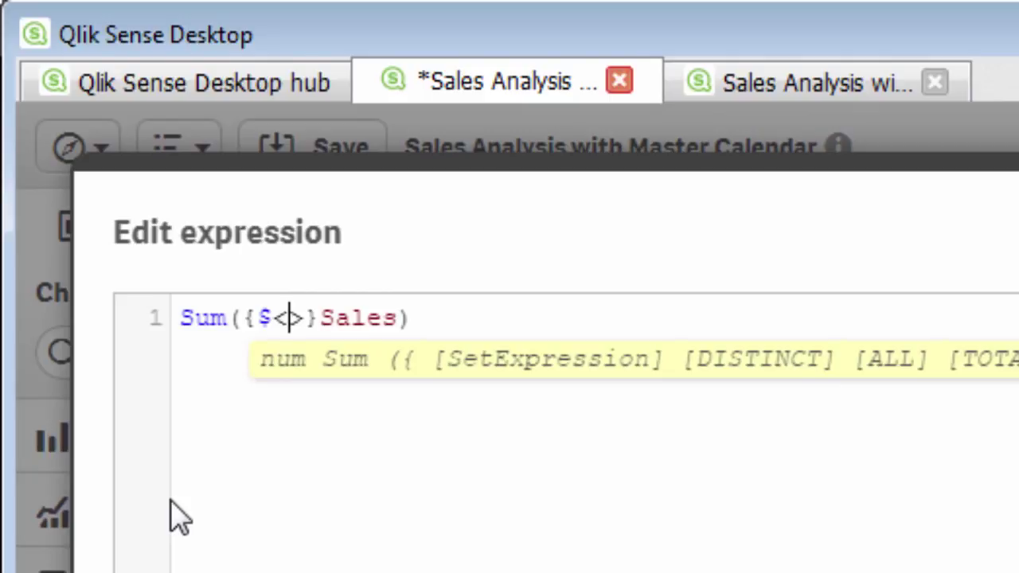
type("Year=")
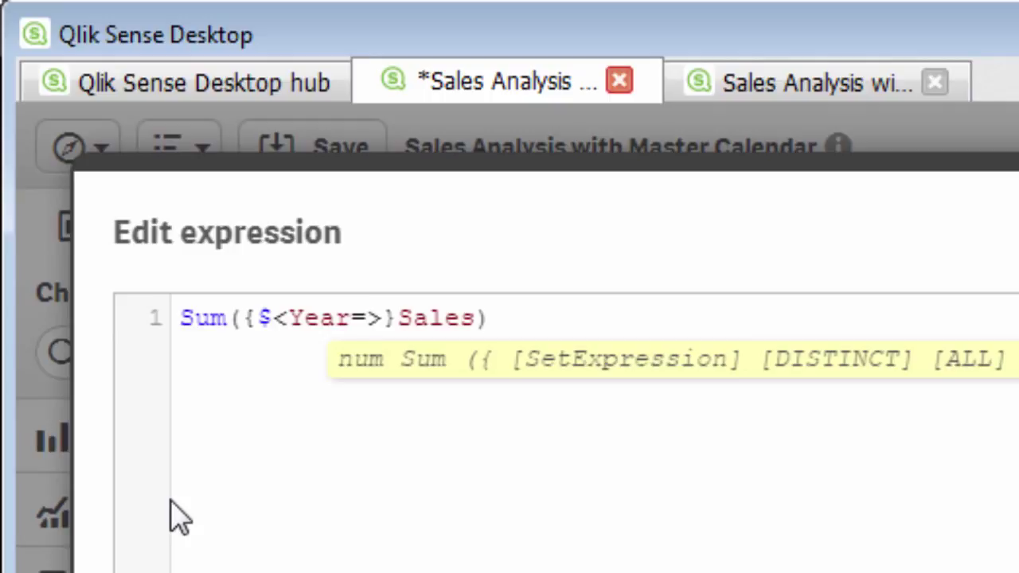
type("{}")
key("Left")
type("2015")
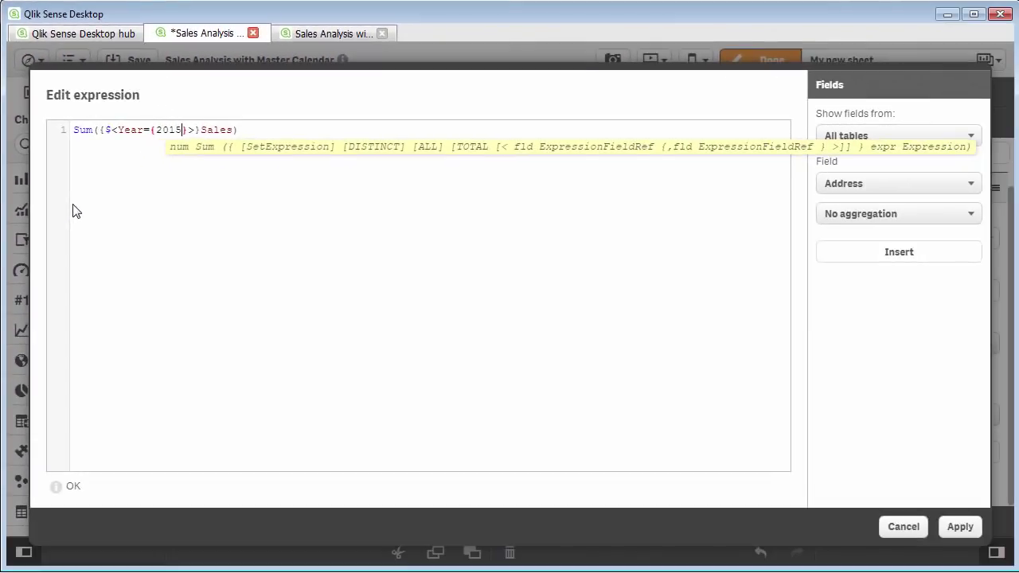
left_click(963, 529)
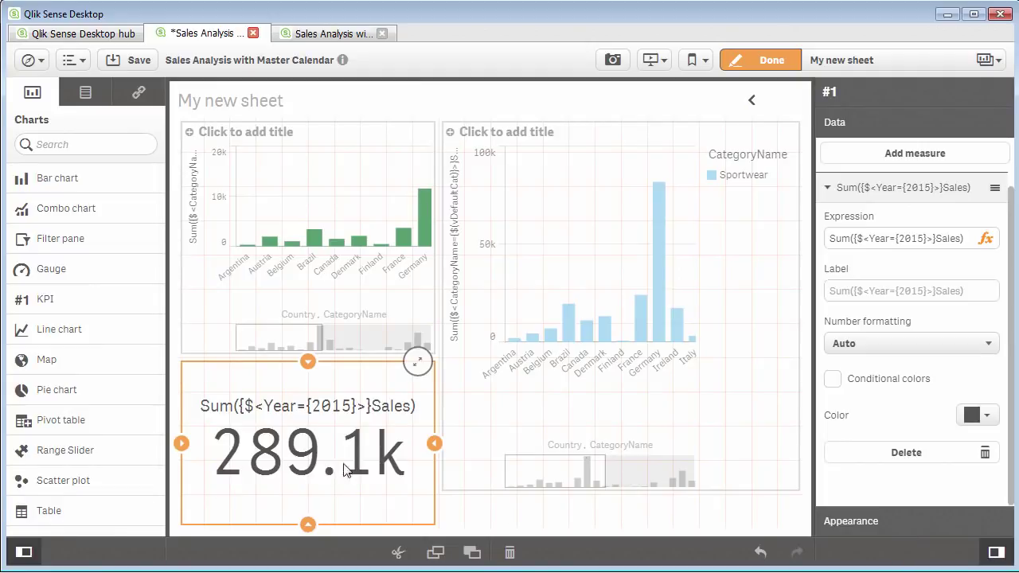
Replace the KPI's 2015 year value with the quoted search "Year(Today())".
left_click(985, 240)
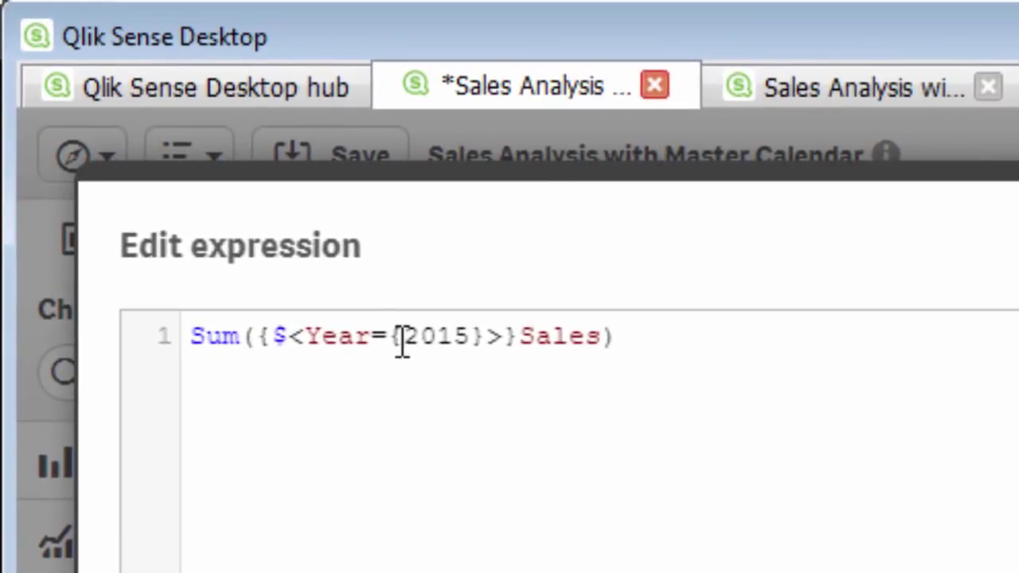
left_click_drag(402, 338, 473, 339)
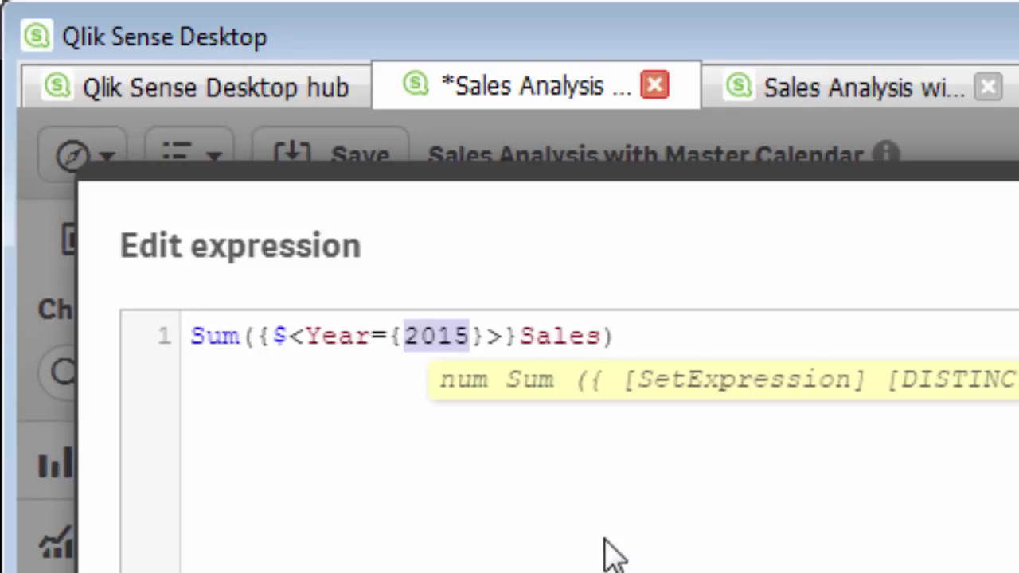
type("\"\"")
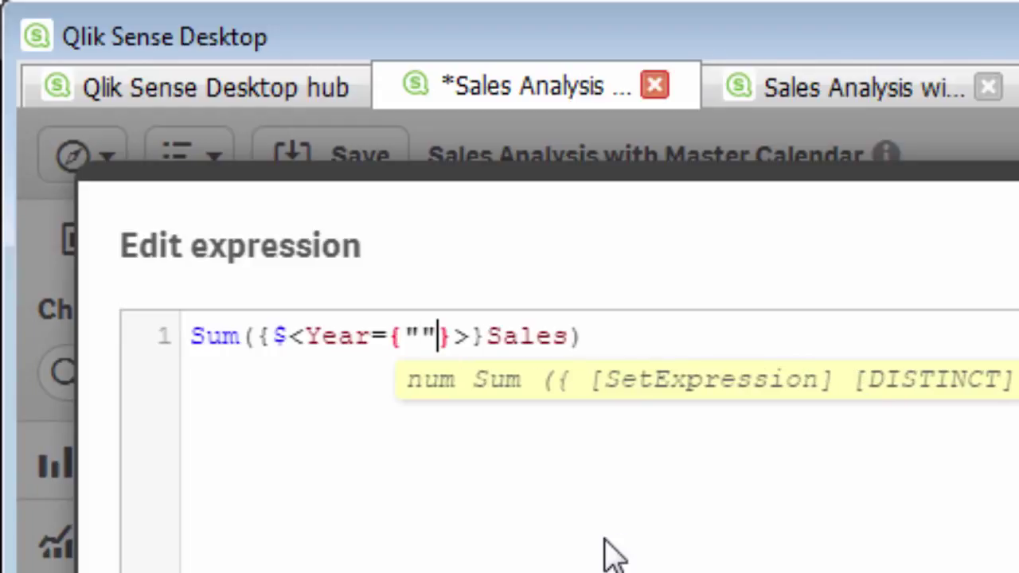
key("Left")
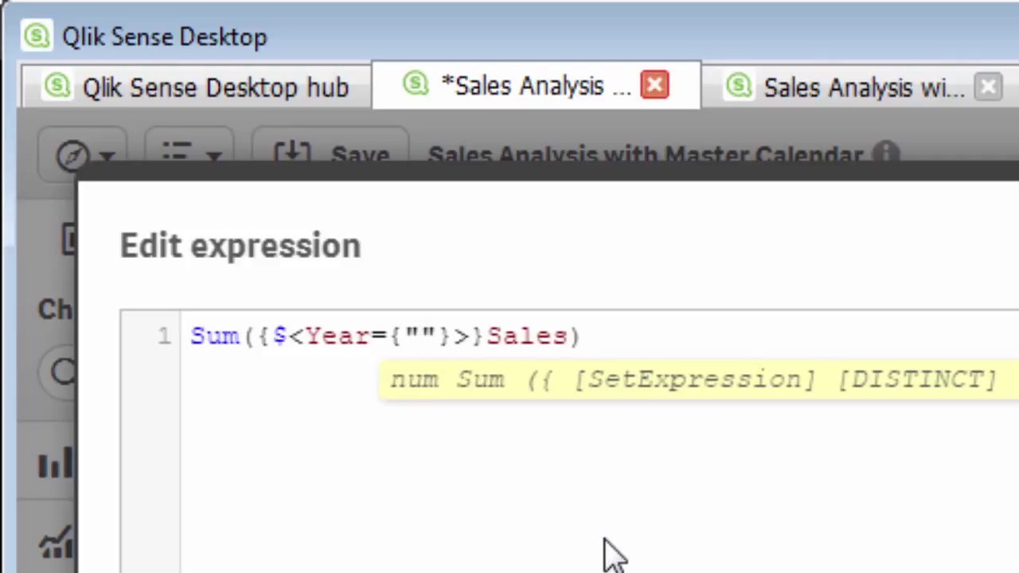
type("Year")
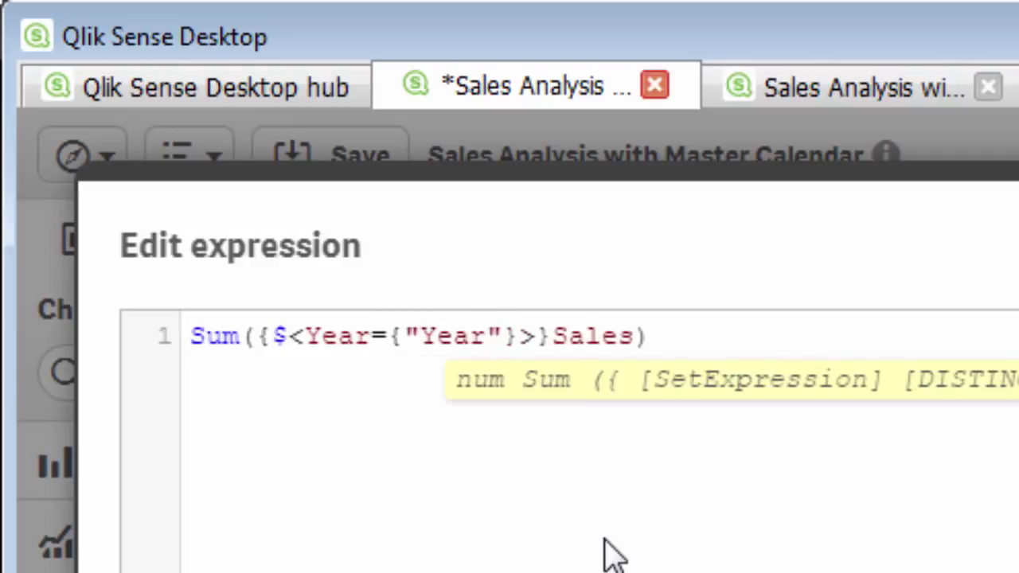
type("()")
type("Today)")
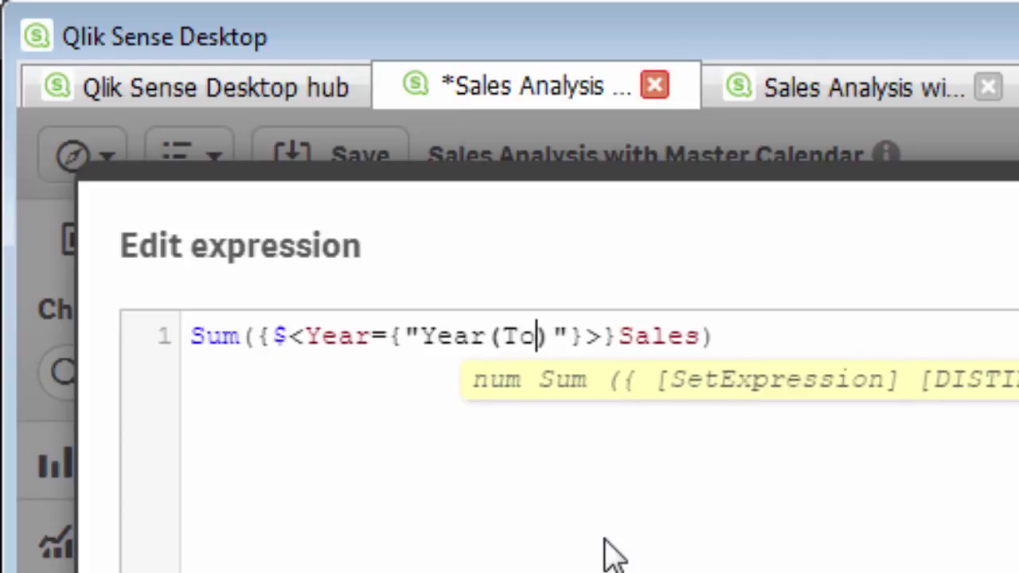
type("()")
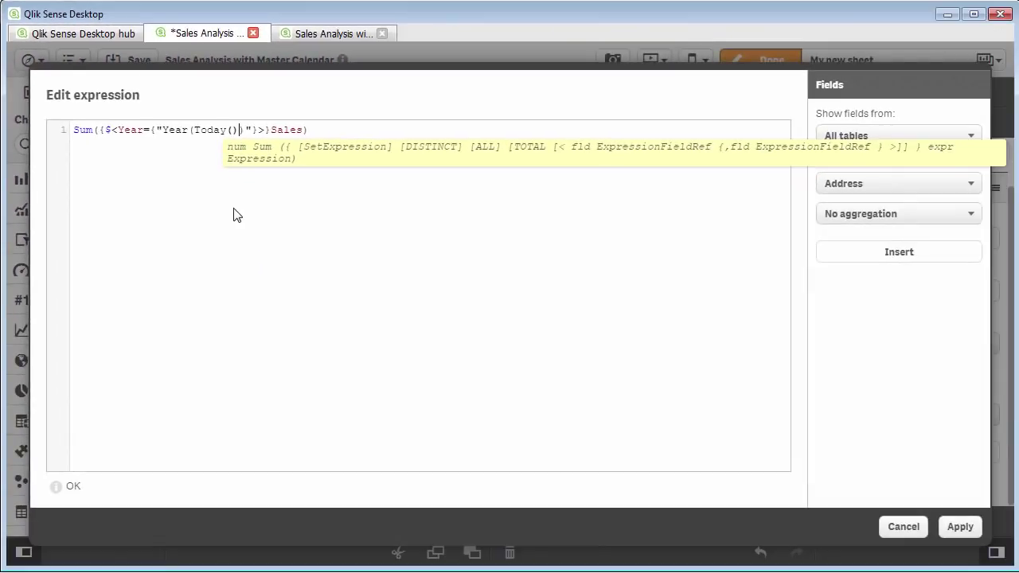
left_click(961, 530)
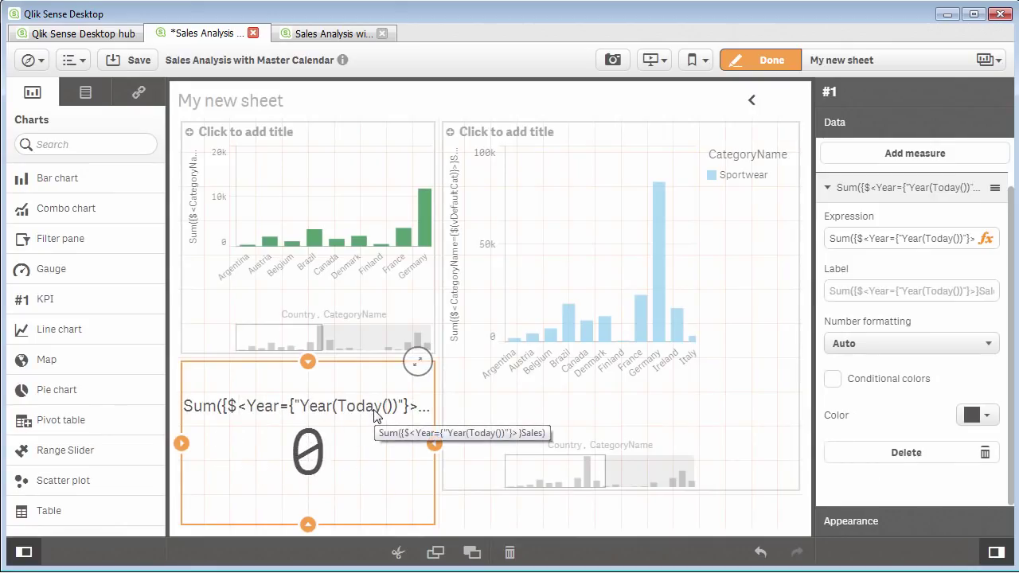
Change the KPI measure to Sum({$<Year={"$(=Year(Today()))"}>}Sales) so it shows 289.1k.
left_click(987, 239)
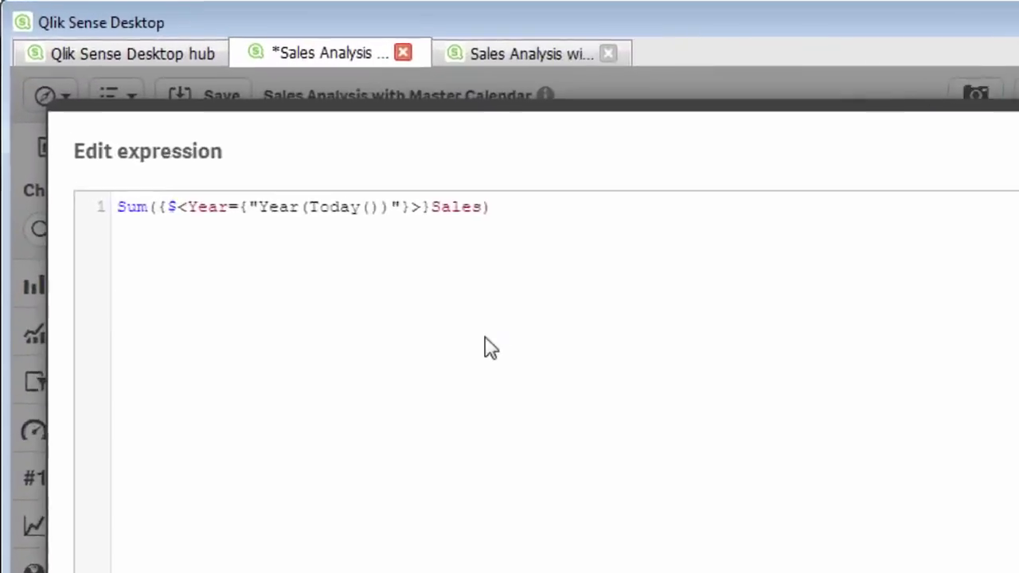
left_click(164, 130)
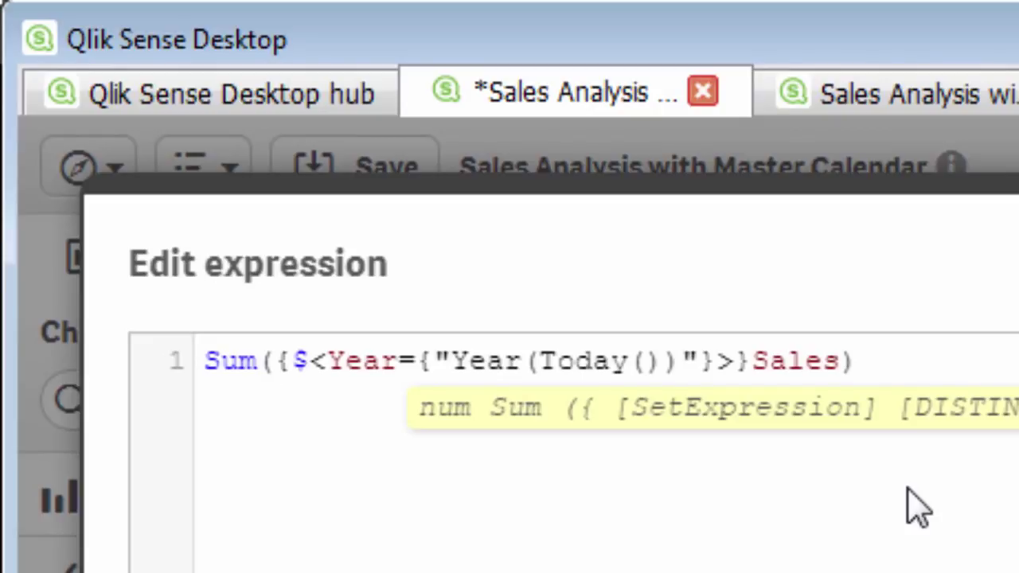
type("$")
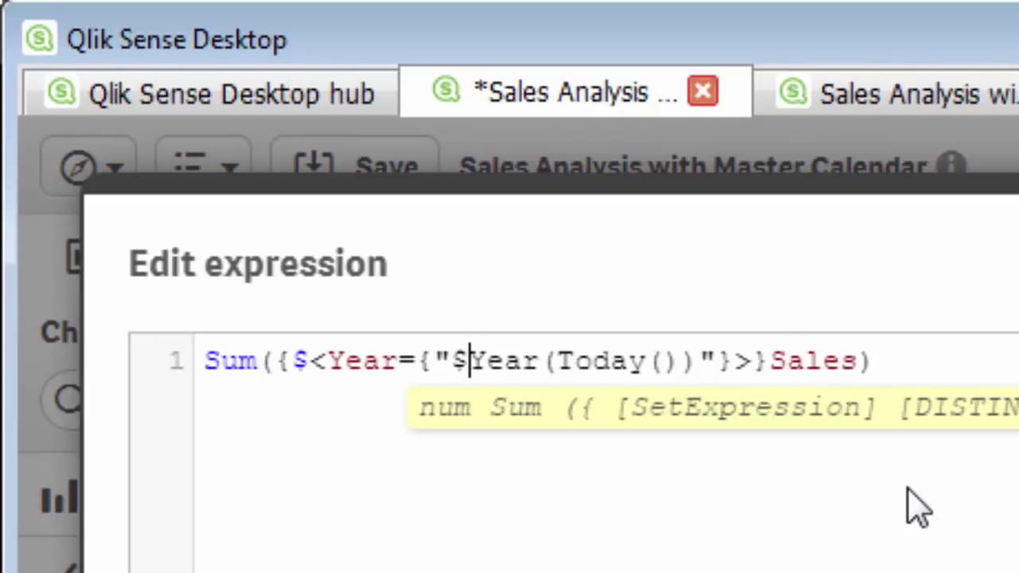
type("(=")
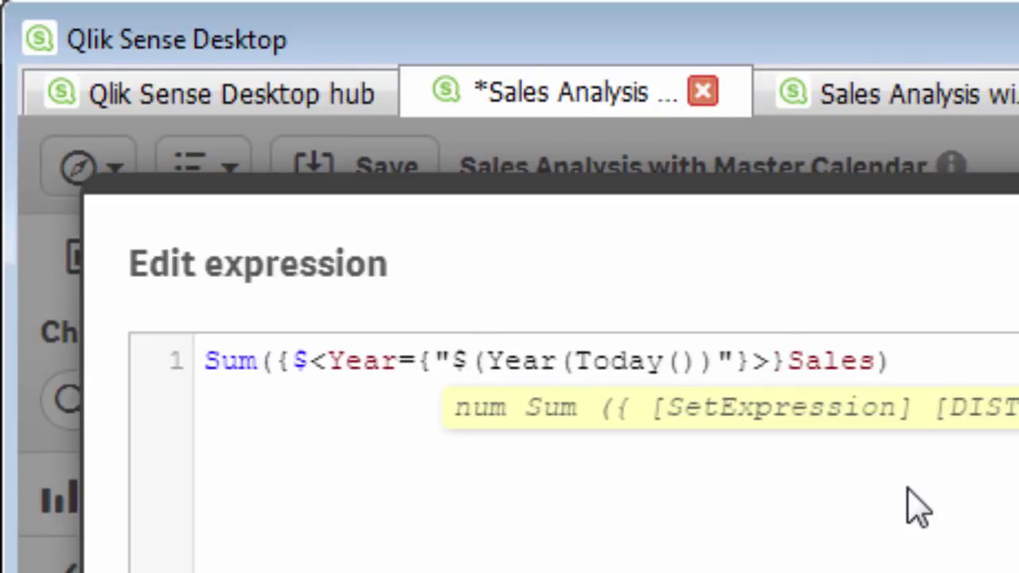
key("Right")
key("Right")
key("Right")
key("Right")
key("Right")
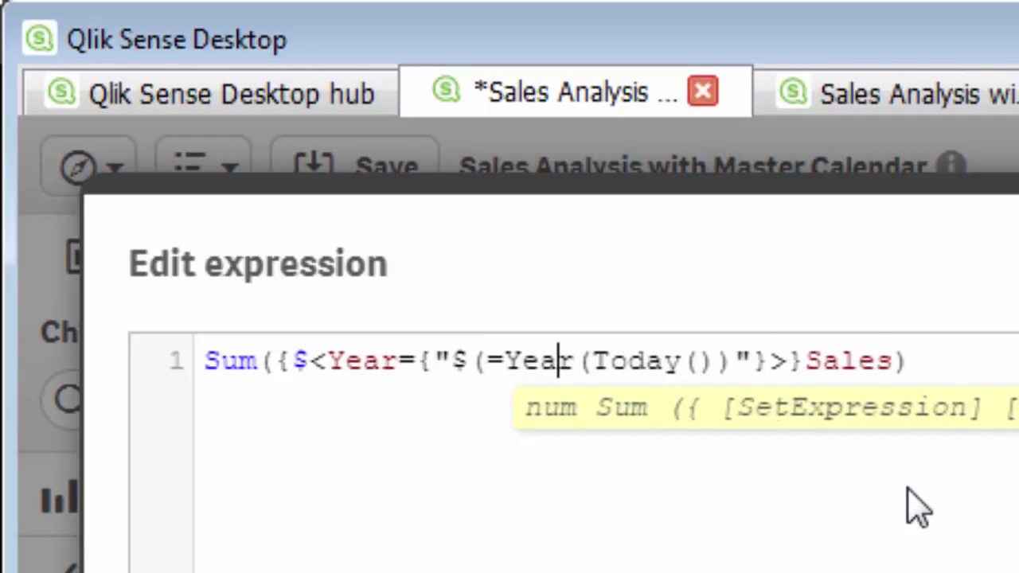
key("Right")
key("Right")
key("Right")
key("Right")
key("Right")
key("Right")
key("Right")
key("Right")
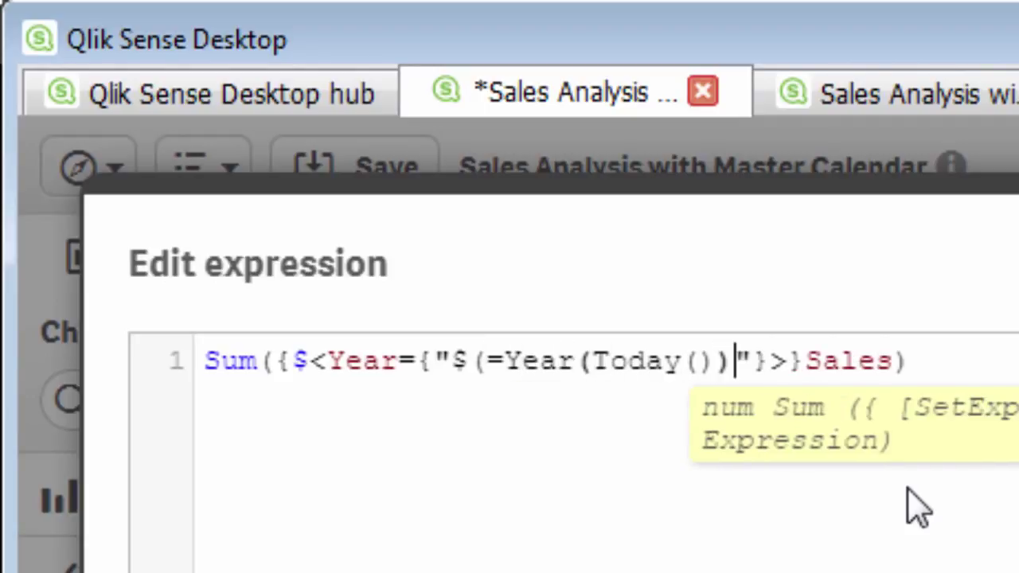
type(")")
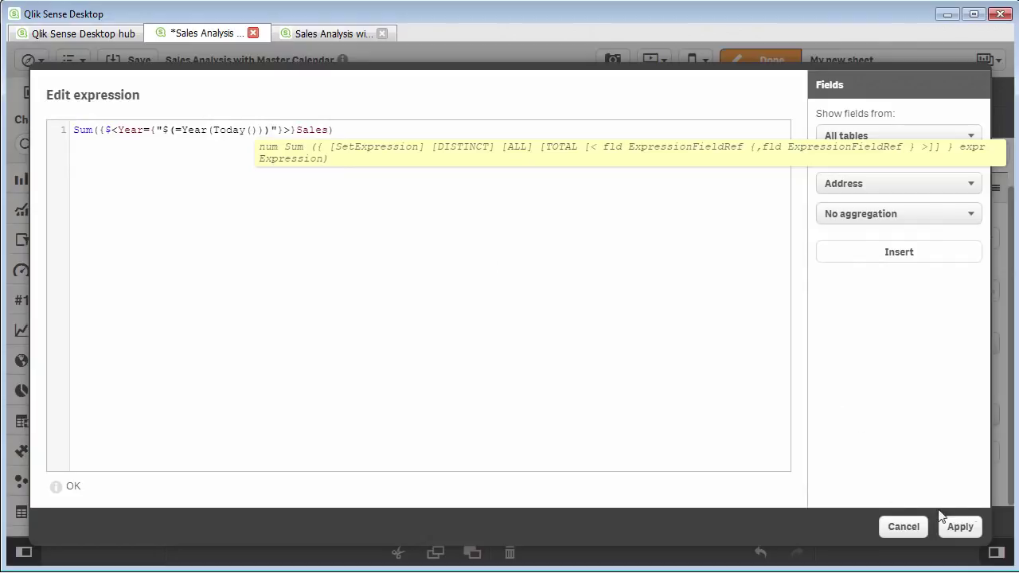
left_click(959, 527)
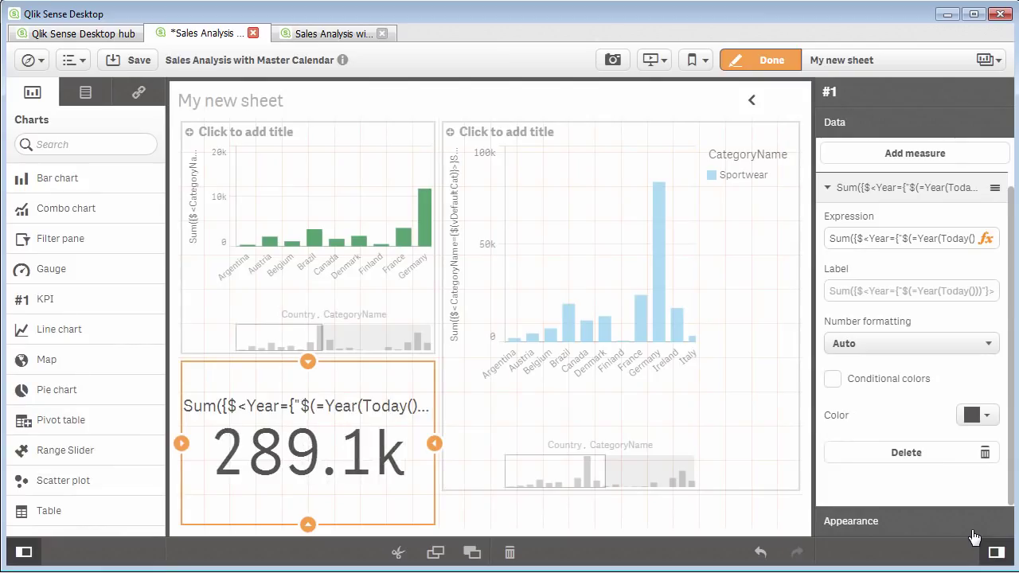